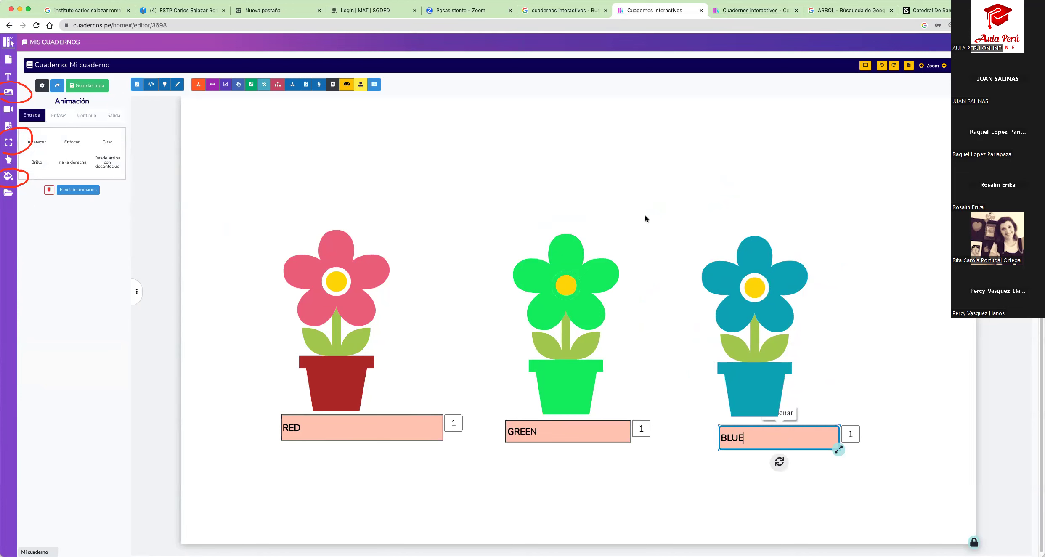
Delete the red, green and blue flower images from the page
{"action": "left_click", "coordinate": [8, 92]}
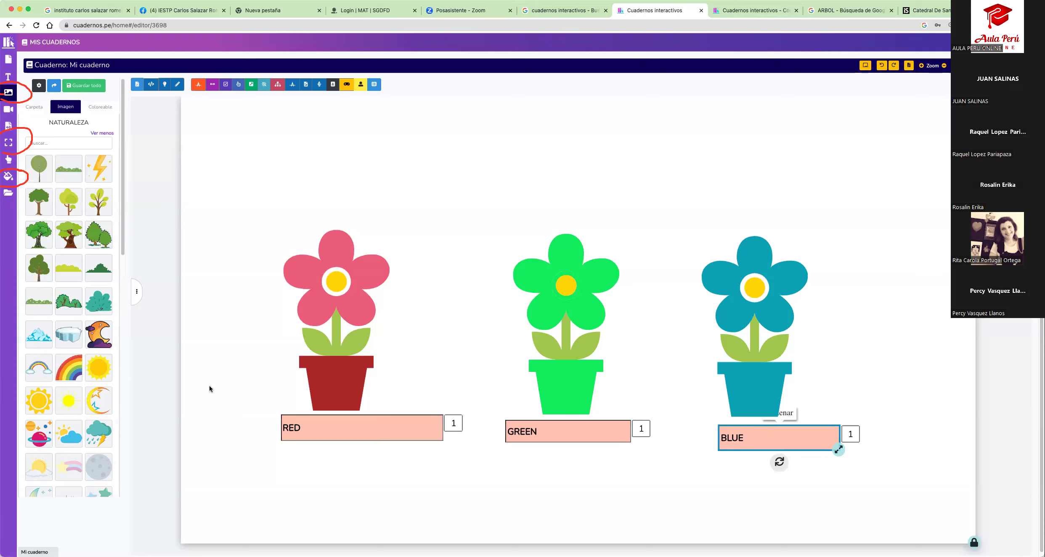
{"action": "right_click", "coordinate": [321, 299]}
{"action": "left_click", "coordinate": [344, 321]}
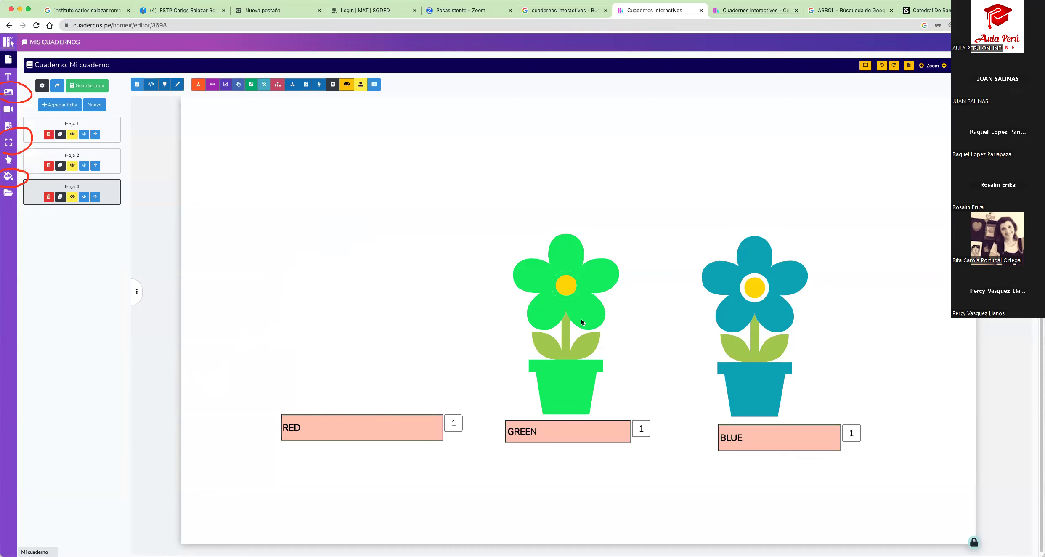
{"action": "right_click", "coordinate": [525, 312]}
{"action": "left_click", "coordinate": [721, 314]}
{"action": "right_click", "coordinate": [713, 290]}
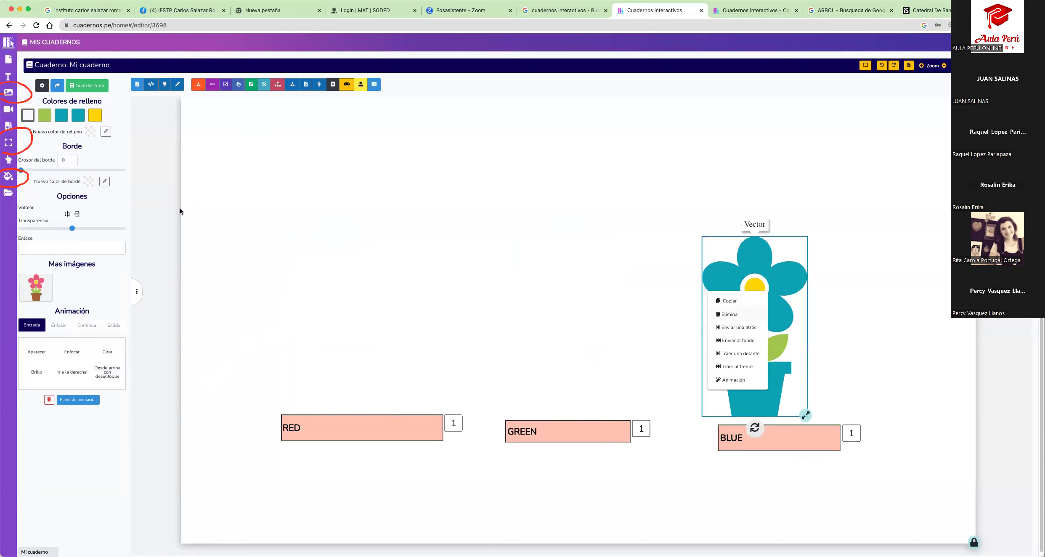
{"action": "left_click", "coordinate": [730, 316]}
Insert the open box image from the OBJETOS category of the image library
{"action": "left_click", "coordinate": [9, 94]}
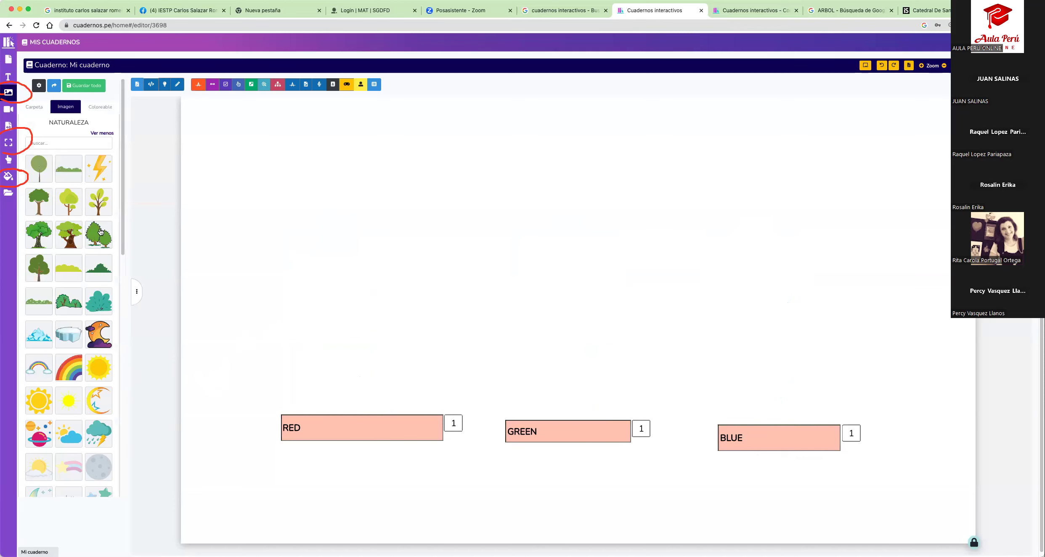
{"action": "left_click", "coordinate": [103, 133]}
{"action": "scroll", "coordinate": [101, 279], "scroll_direction": "down", "scroll_amount": 3}
{"action": "scroll", "coordinate": [100, 279], "scroll_direction": "down", "scroll_amount": 3}
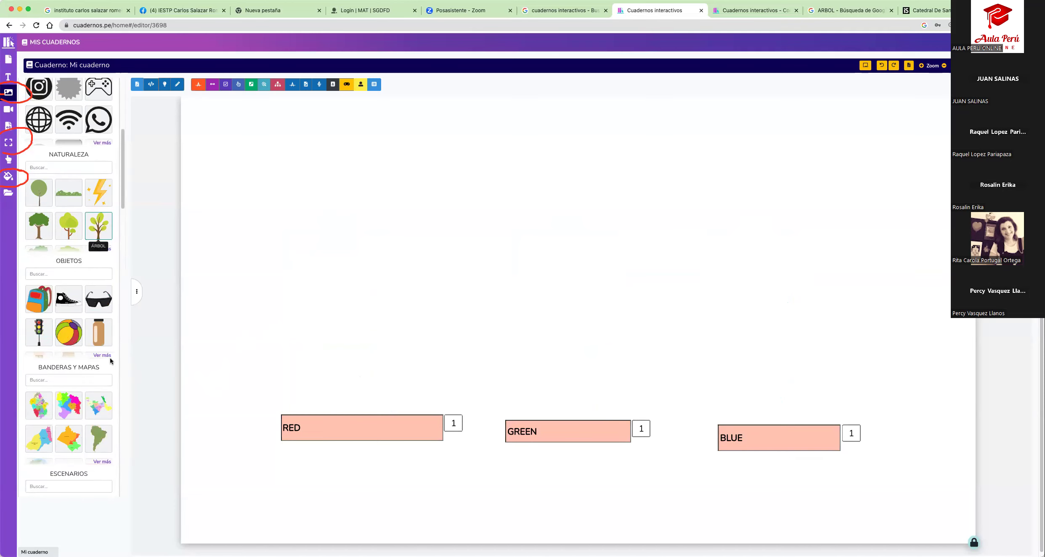
{"action": "left_click", "coordinate": [106, 355]}
{"action": "left_click", "coordinate": [69, 334]}
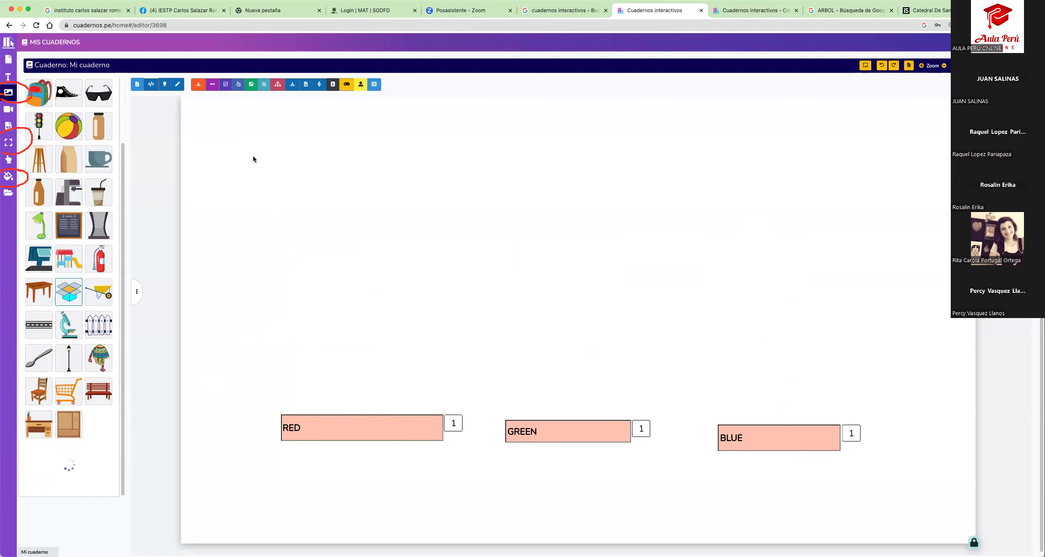
Duplicate the open box to make three boxes and arrange them as a group above the RED answer field
{"action": "left_click_drag", "start_coordinate": [261, 168], "coordinate": [403, 270]}
{"action": "key", "text": "super+v"}
{"action": "left_click_drag", "start_coordinate": [370, 356], "coordinate": [359, 365]}
{"action": "left_click_drag", "start_coordinate": [310, 303], "coordinate": [294, 276]}
{"action": "left_click_drag", "start_coordinate": [376, 366], "coordinate": [364, 359]}
{"action": "left_click", "coordinate": [320, 370]}
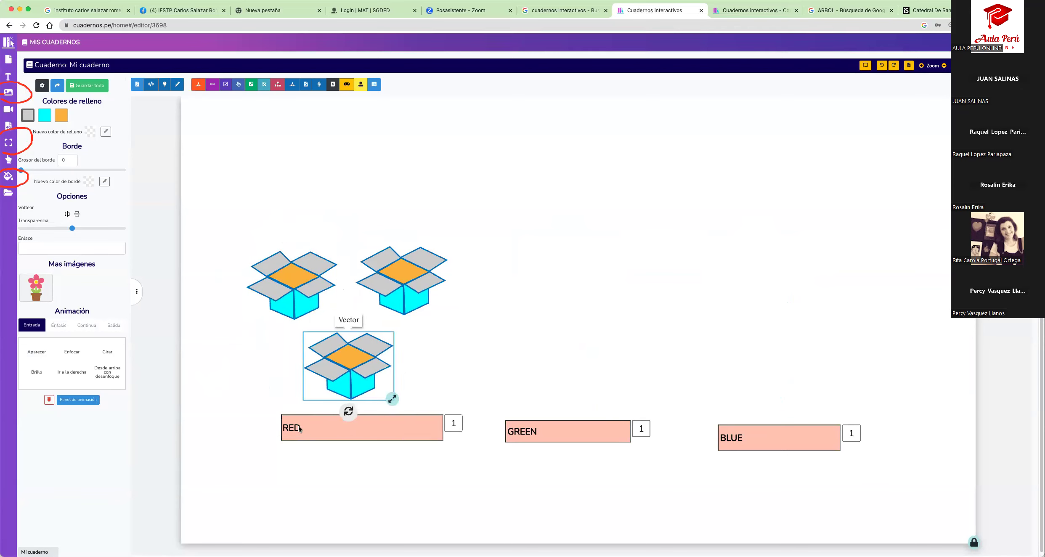
Replace the text of the RED answer field with THREE
{"action": "double_click", "coordinate": [298, 429]}
{"action": "type", "text": "T"}
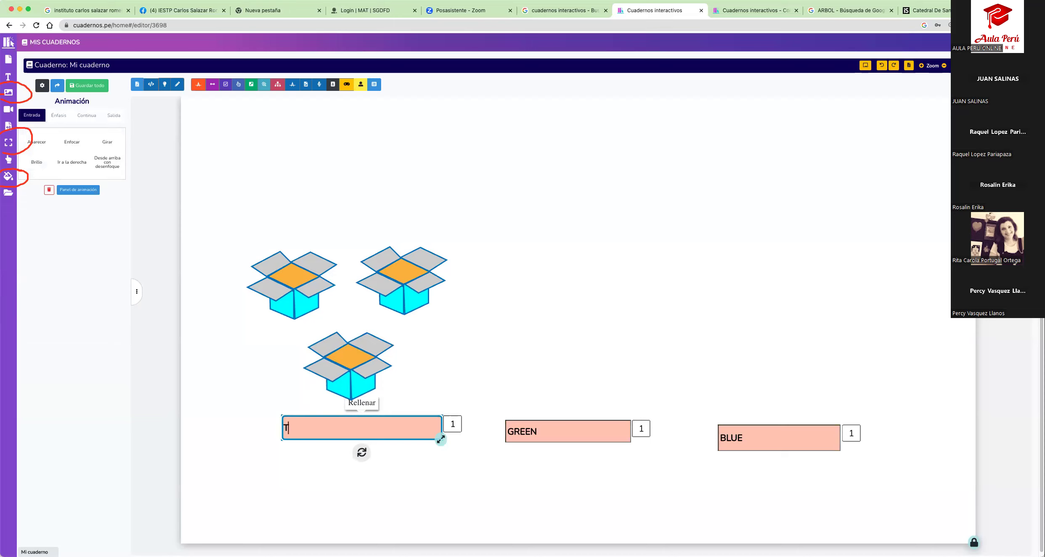
{"action": "type", "text": "HREE"}
{"action": "left_click", "coordinate": [423, 323]}
Add two copies of the open box and position them above the GREEN answer field
{"action": "left_click", "coordinate": [389, 282]}
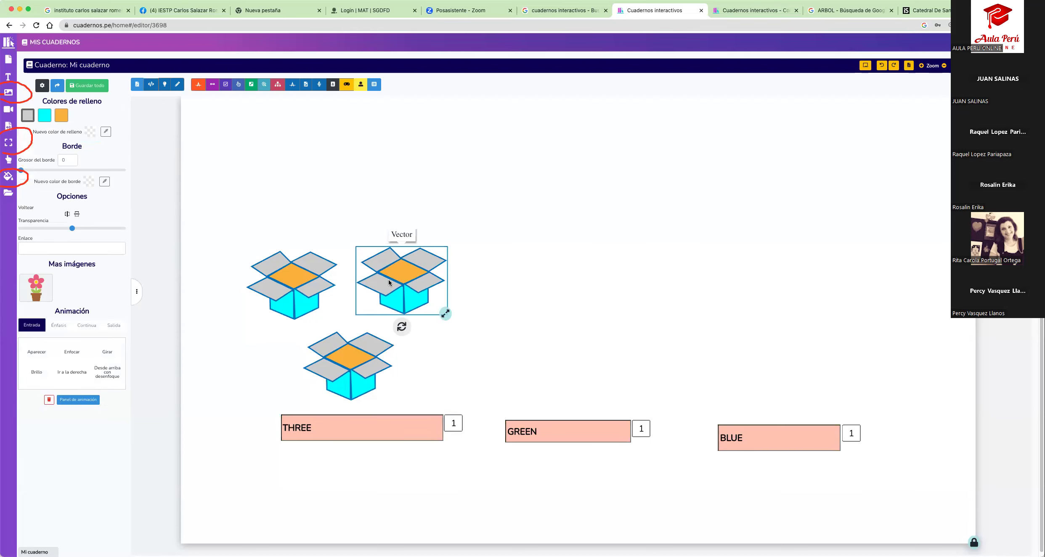
{"action": "key", "text": "super+v"}
{"action": "left_click_drag", "start_coordinate": [392, 282], "coordinate": [533, 311]}
{"action": "key", "text": "super+v"}
{"action": "left_click_drag", "start_coordinate": [460, 299], "coordinate": [623, 370]}
{"action": "left_click_drag", "start_coordinate": [543, 342], "coordinate": [610, 406]}
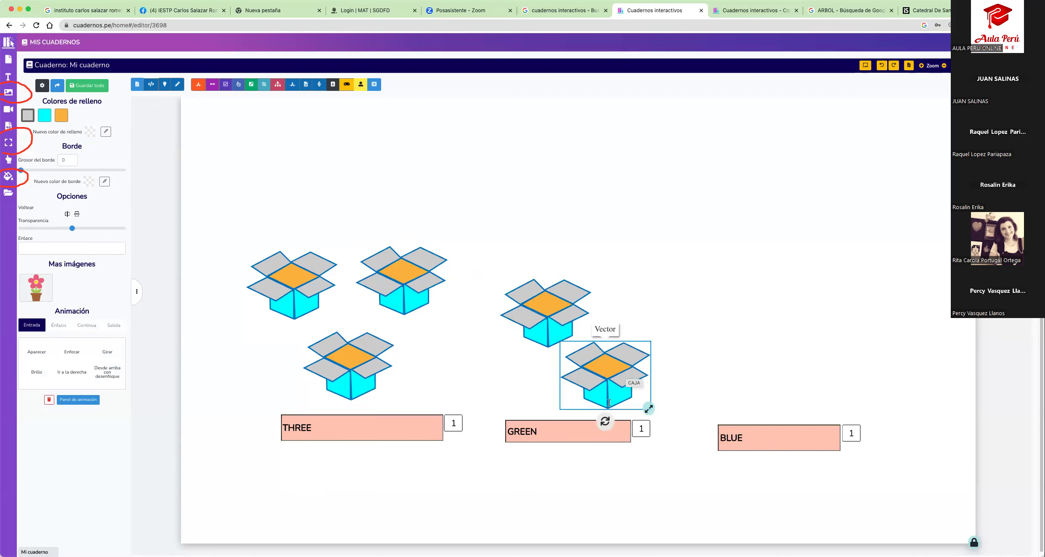
Replace the text of the GREEN answer field with TWO
{"action": "left_click", "coordinate": [520, 432]}
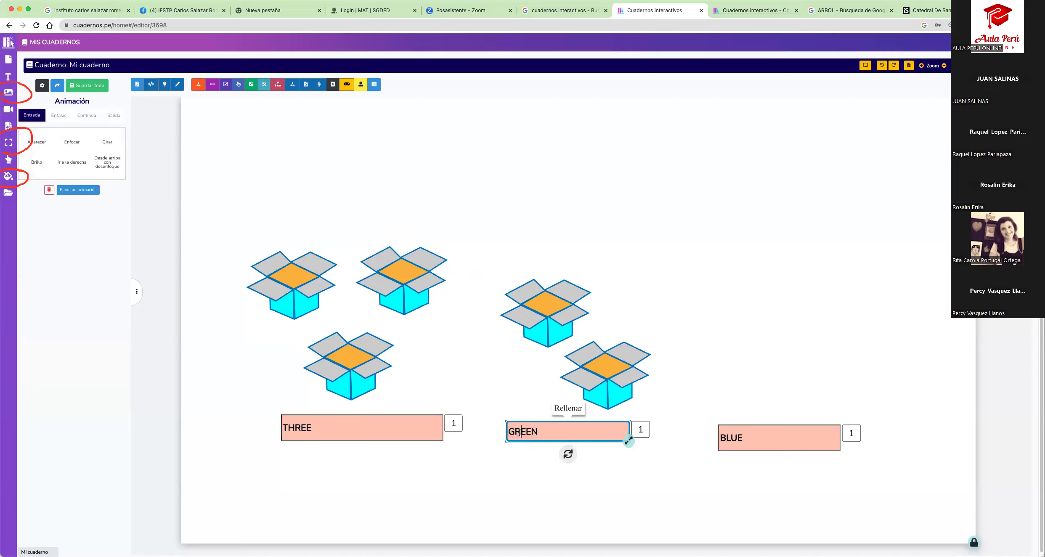
{"action": "type", "text": "TWO"}
{"action": "double_click", "coordinate": [519, 433]}
{"action": "key", "text": "BackSpace"}
{"action": "type", "text": "TWO"}
{"action": "left_click", "coordinate": [720, 340]}
Replace the text of the BLUE answer field with ONE
{"action": "left_click", "coordinate": [734, 433]}
{"action": "double_click", "coordinate": [734, 433]}
{"action": "type", "text": "ONE"}
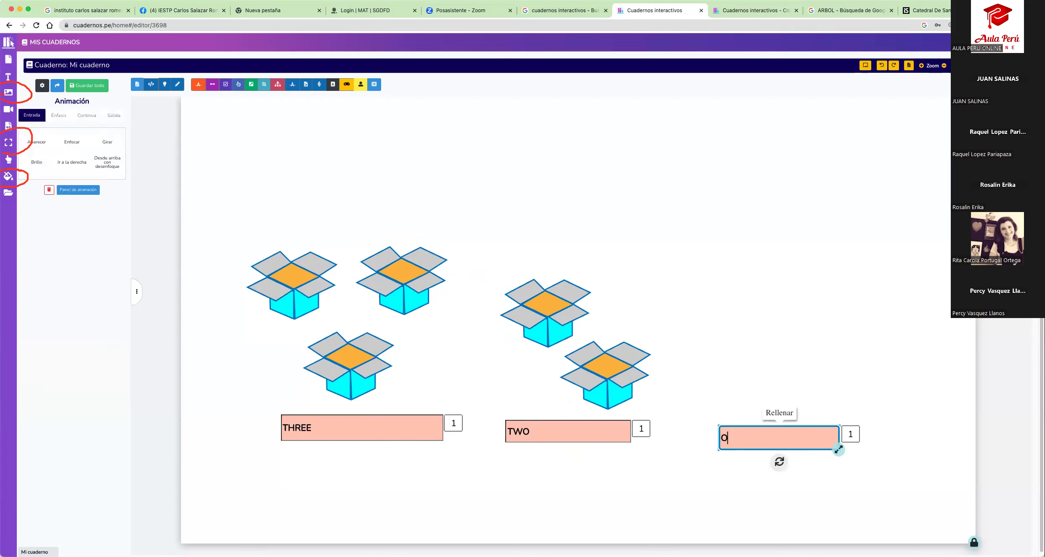
{"action": "left_click", "coordinate": [653, 283]}
Add one copy of the open box and position it above the ONE answer field
{"action": "left_click", "coordinate": [557, 323]}
{"action": "left_click_drag", "start_coordinate": [556, 325], "coordinate": [790, 354]}
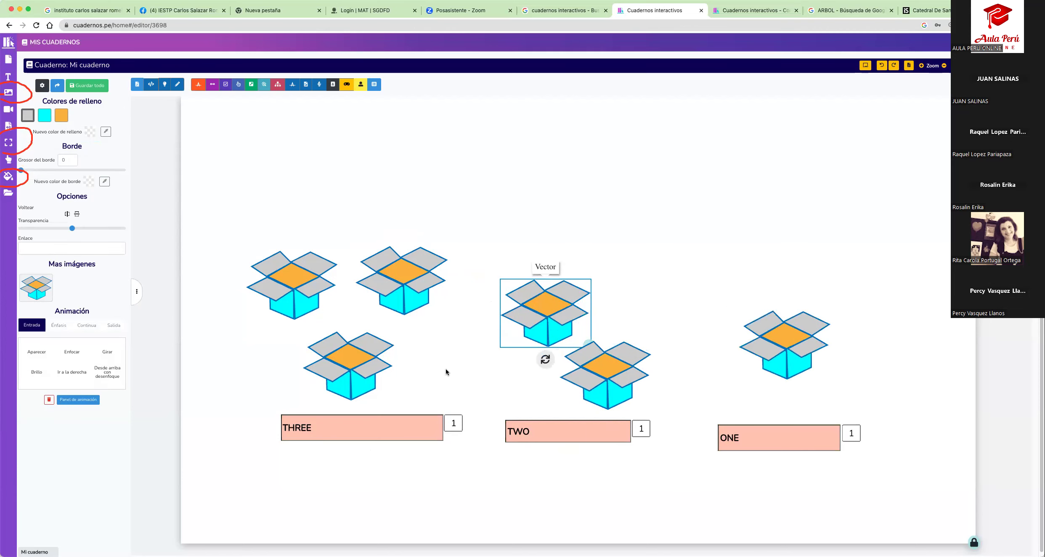
{"action": "left_click", "coordinate": [770, 362]}
Change the cyan fill of the upper-left box in the THREE group to dark red #7d1414
{"action": "left_click", "coordinate": [349, 365]}
{"action": "left_click", "coordinate": [292, 305]}
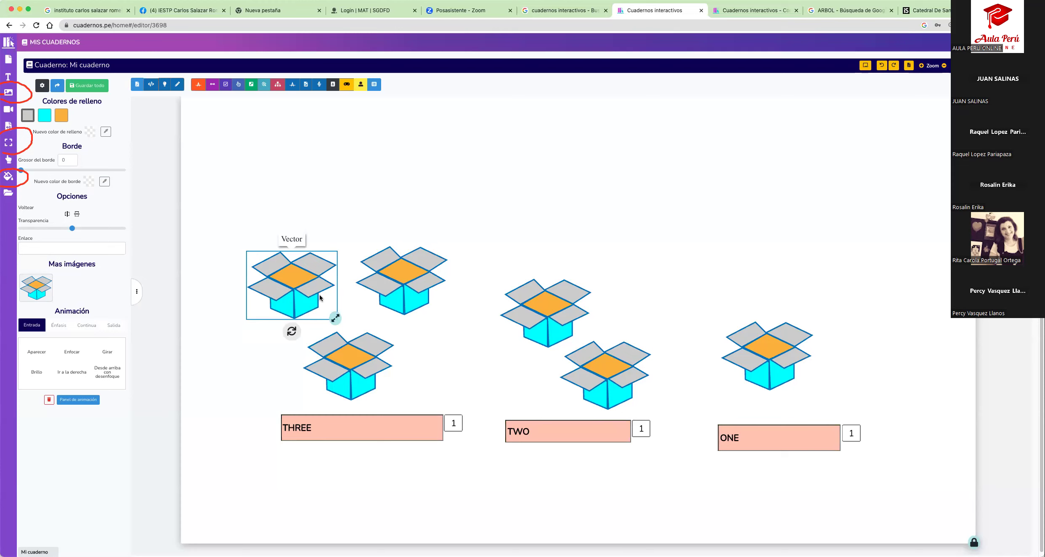
{"action": "left_click", "coordinate": [45, 115]}
{"action": "left_click", "coordinate": [90, 133]}
{"action": "left_click", "coordinate": [107, 106]}
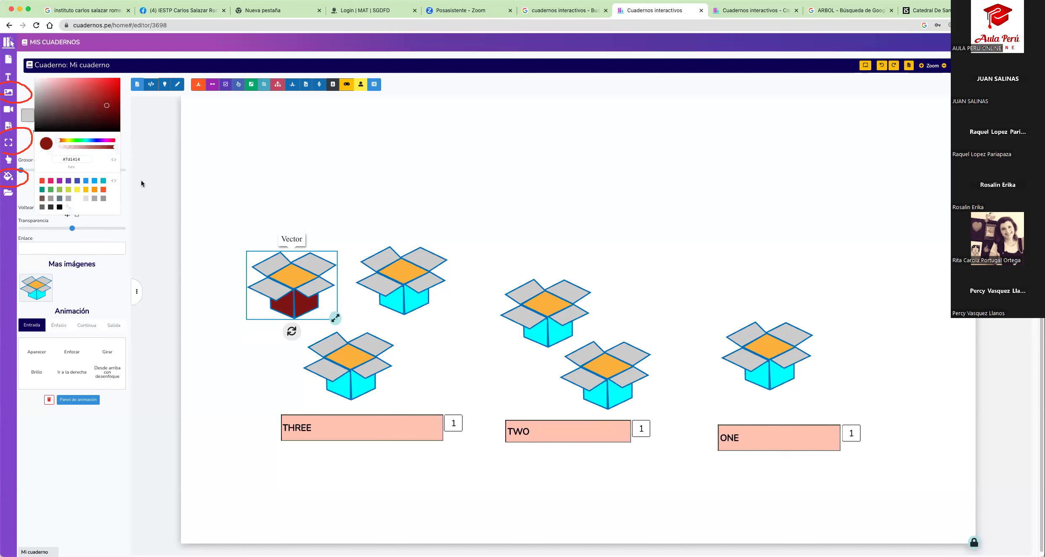
{"action": "left_click", "coordinate": [147, 145]}
Try sampling the dark red onto the lower box's grey flaps, and restore the grey by sampling a neighbouring box
{"action": "left_click", "coordinate": [343, 362]}
{"action": "left_click", "coordinate": [105, 131]}
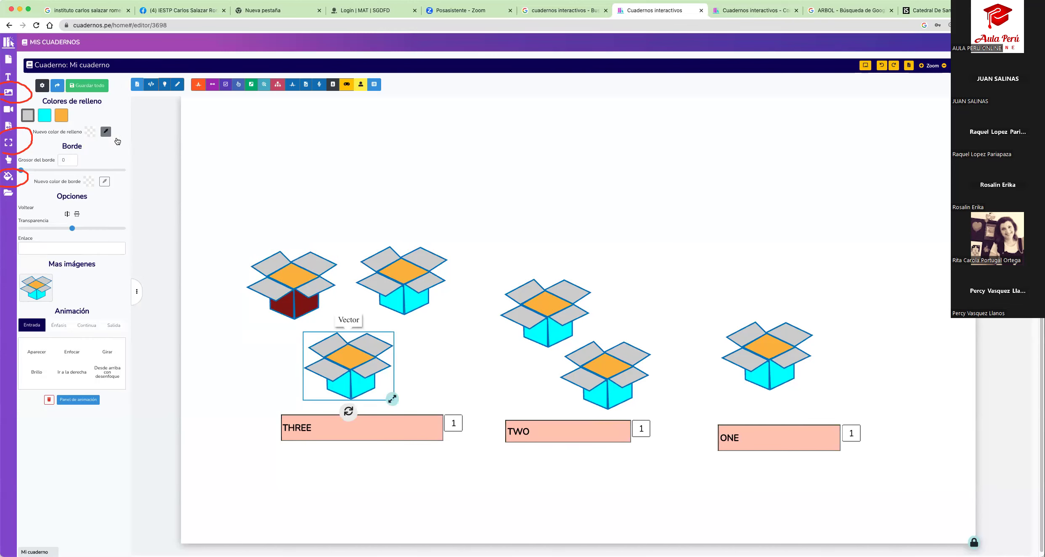
{"action": "left_click", "coordinate": [307, 306]}
{"action": "left_click", "coordinate": [251, 217]}
{"action": "left_click", "coordinate": [331, 344]}
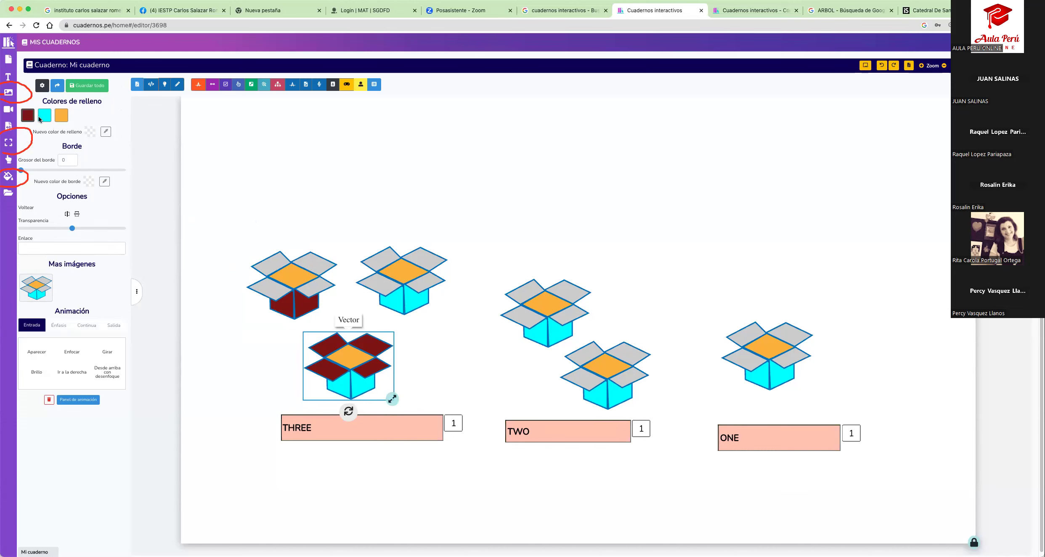
{"action": "left_click", "coordinate": [106, 131]}
{"action": "left_click", "coordinate": [309, 289]}
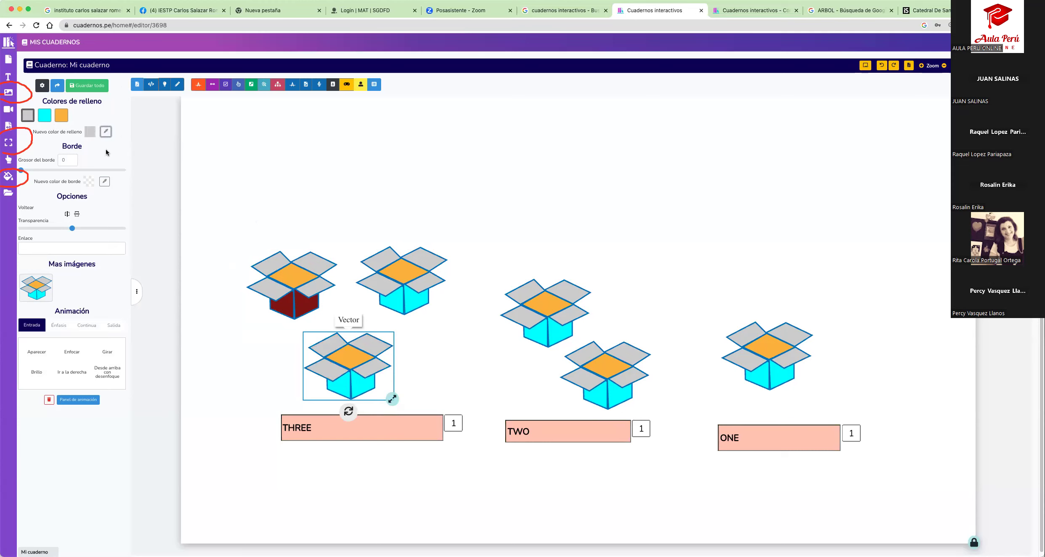
Recolor the cyan body of the lower box in the THREE group with dark red sampled from the upper-left box
{"action": "left_click", "coordinate": [48, 120]}
{"action": "left_click", "coordinate": [106, 132]}
{"action": "left_click", "coordinate": [302, 304]}
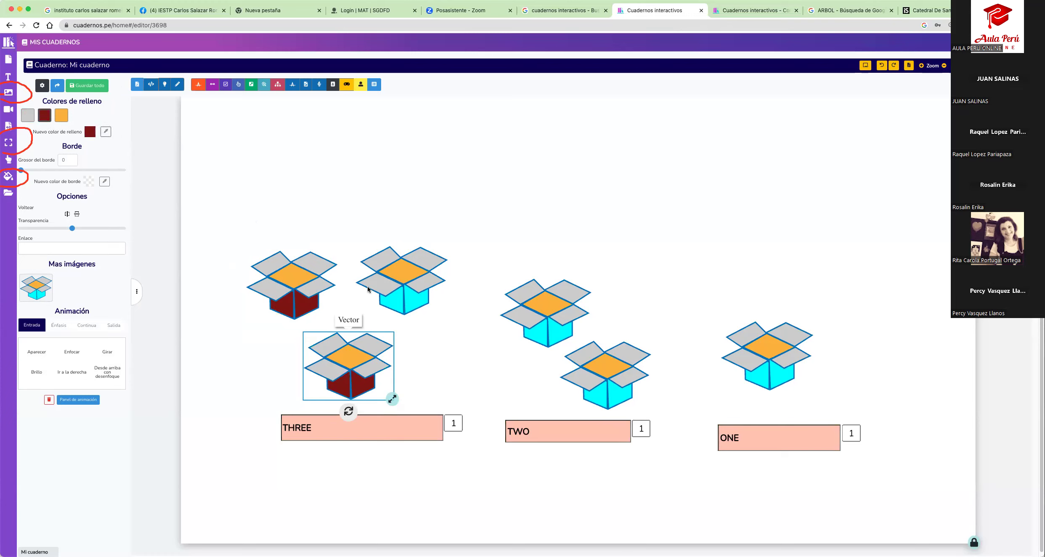
Recolor the cyan body of the upper-right box in the THREE group with the same sampled dark red
{"action": "left_click", "coordinate": [383, 296]}
{"action": "left_click", "coordinate": [43, 117]}
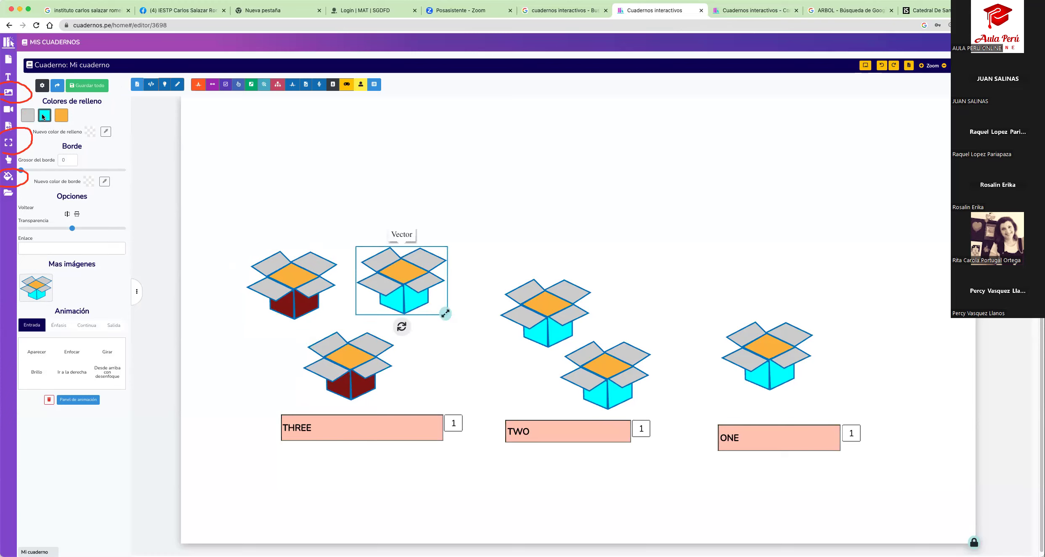
{"action": "left_click", "coordinate": [106, 131]}
{"action": "left_click", "coordinate": [313, 304]}
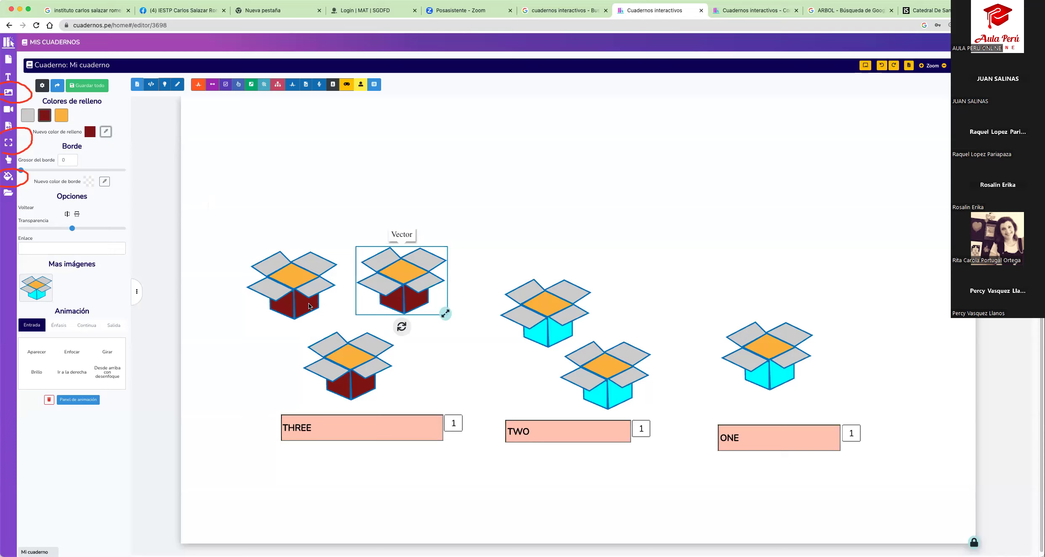
Enlarge the three dark red boxes and reposition them so they fill the space above the THREE field
{"action": "left_click", "coordinate": [284, 261]}
{"action": "left_click_drag", "start_coordinate": [250, 261], "coordinate": [220, 228]}
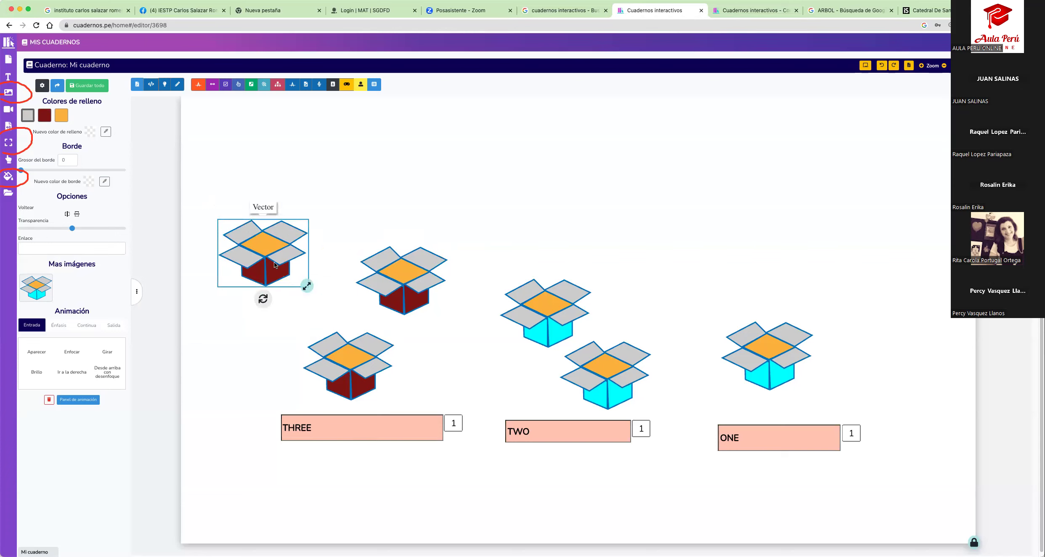
{"action": "left_click_drag", "start_coordinate": [306, 285], "coordinate": [339, 322]}
{"action": "left_click_drag", "start_coordinate": [385, 286], "coordinate": [364, 262]}
{"action": "left_click_drag", "start_coordinate": [426, 289], "coordinate": [446, 323]}
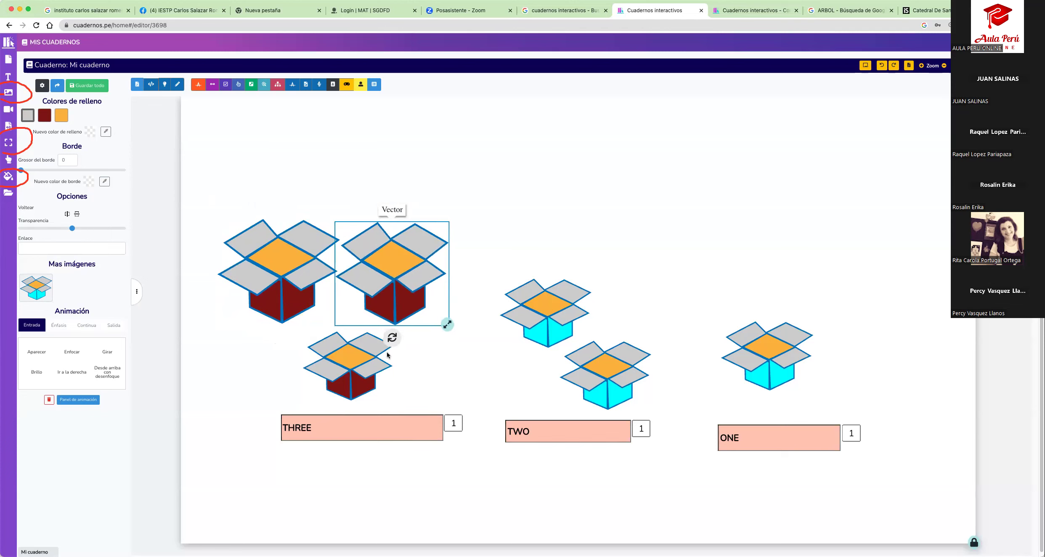
{"action": "mouse_move", "coordinate": [395, 401]}
{"action": "left_mouse_down"}
{"action": "mouse_move", "coordinate": [387, 387]}
{"action": "mouse_move", "coordinate": [406, 410]}
{"action": "left_mouse_up"}
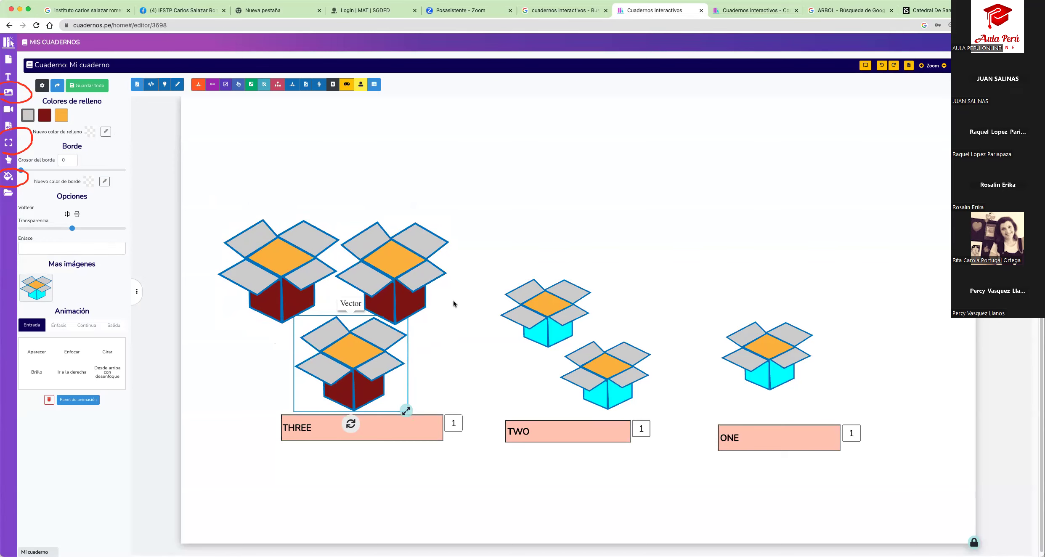
Delete the three dark red boxes above the THREE field
{"action": "right_click", "coordinate": [315, 266]}
{"action": "left_click", "coordinate": [325, 284]}
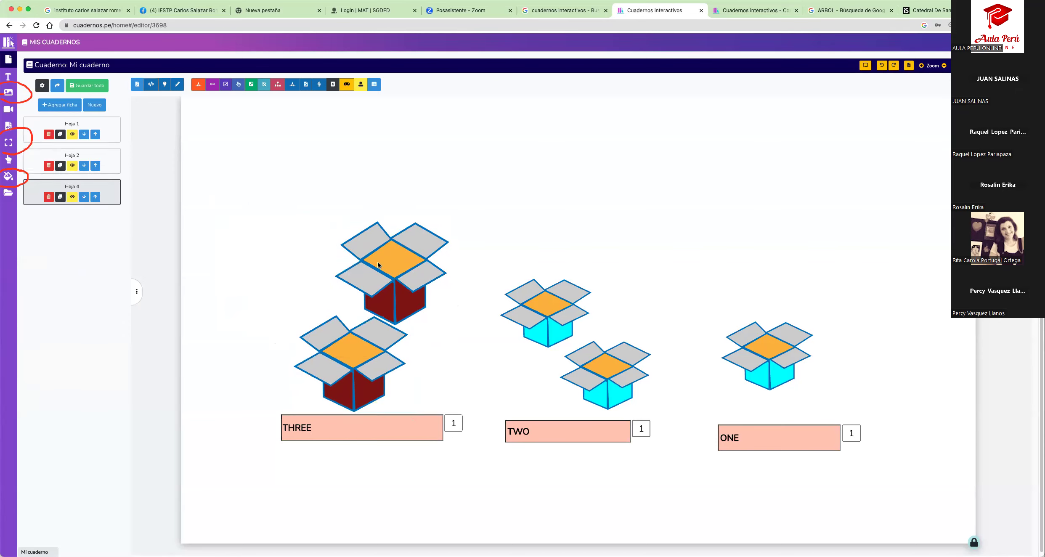
{"action": "right_click", "coordinate": [381, 264]}
{"action": "left_click", "coordinate": [401, 285]}
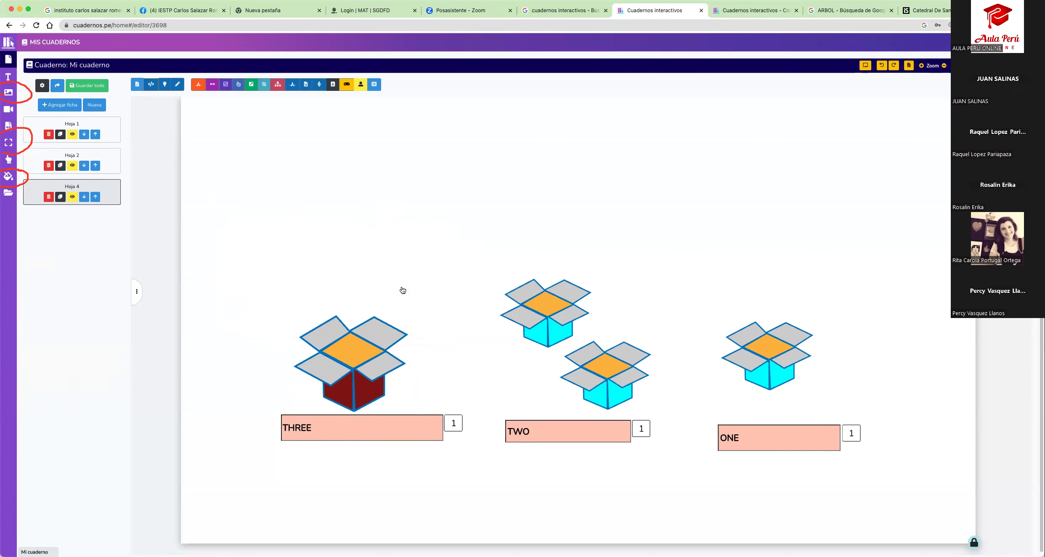
{"action": "right_click", "coordinate": [374, 338]}
{"action": "left_click", "coordinate": [391, 359]}
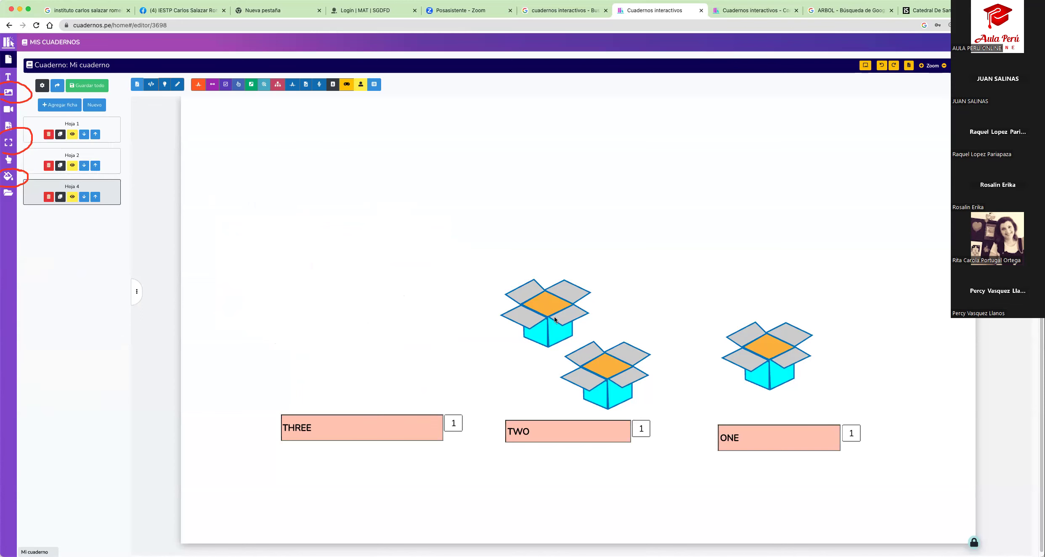
Delete the two boxes above the TWO field and the single box above the ONE field
{"action": "right_click", "coordinate": [535, 294]}
{"action": "left_click", "coordinate": [557, 317]}
{"action": "right_click", "coordinate": [601, 352]}
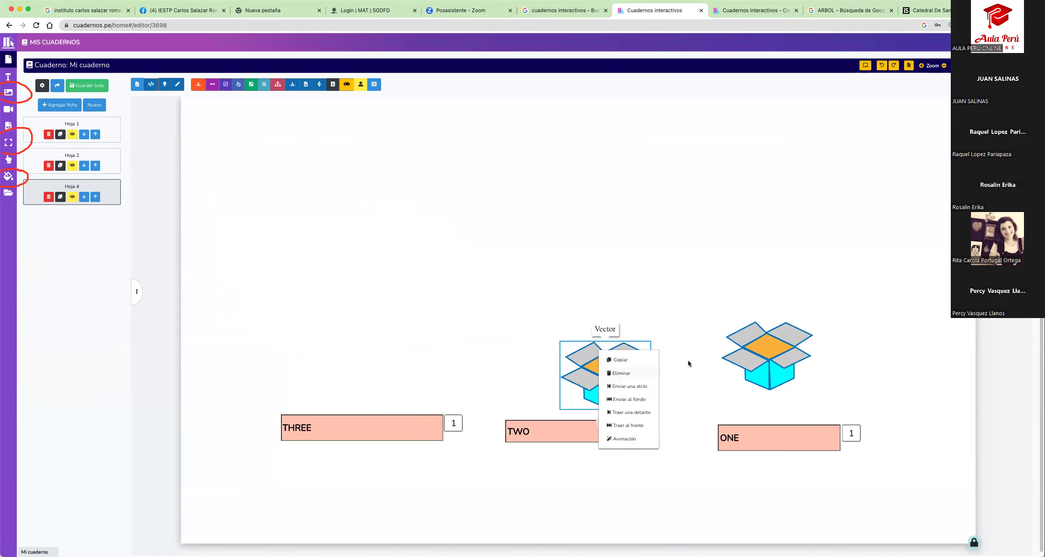
{"action": "left_click", "coordinate": [622, 375]}
{"action": "right_click", "coordinate": [745, 354]}
{"action": "left_click", "coordinate": [748, 374]}
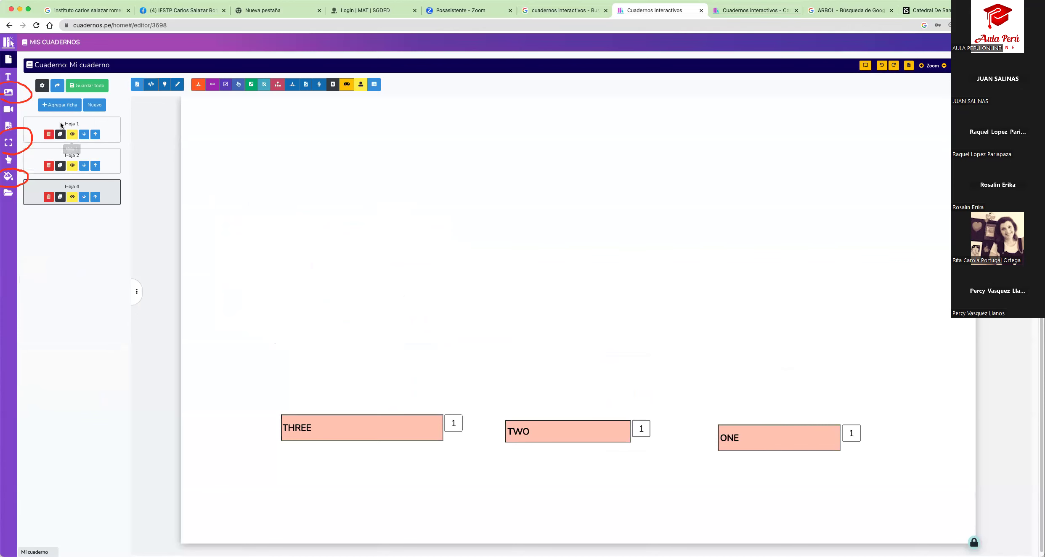
Insert the donkey image from the ANIMALES category and position it above the THREE field
{"action": "left_click", "coordinate": [7, 92]}
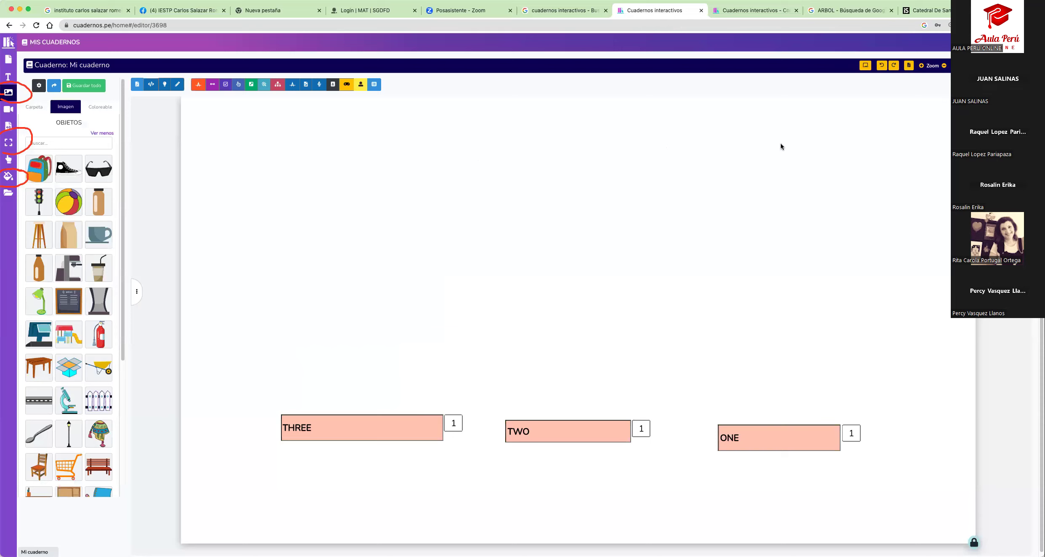
{"action": "left_click", "coordinate": [102, 133]}
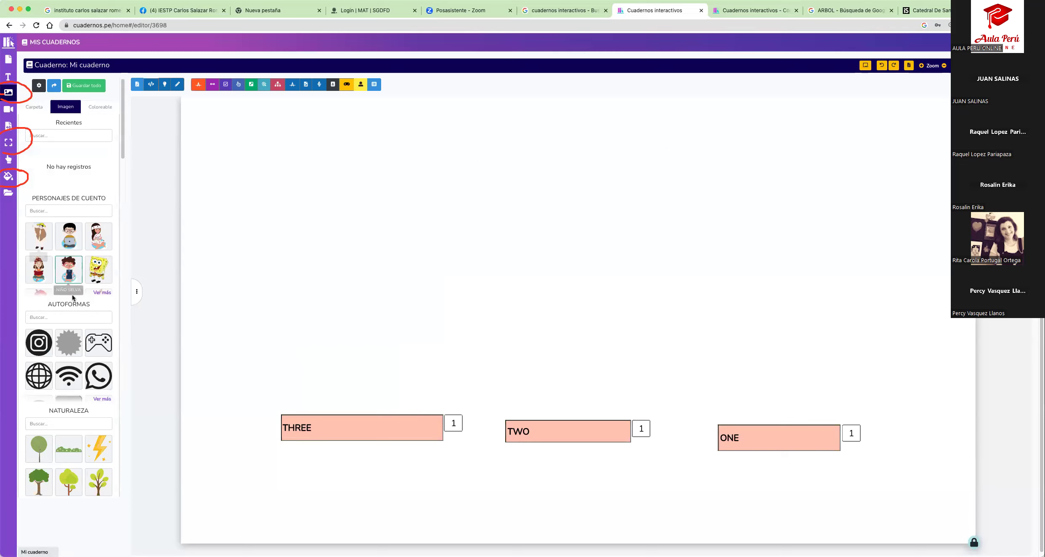
{"action": "scroll", "coordinate": [72, 295], "scroll_direction": "down", "scroll_amount": 9}
{"action": "scroll", "coordinate": [73, 297], "scroll_direction": "down", "scroll_amount": 15}
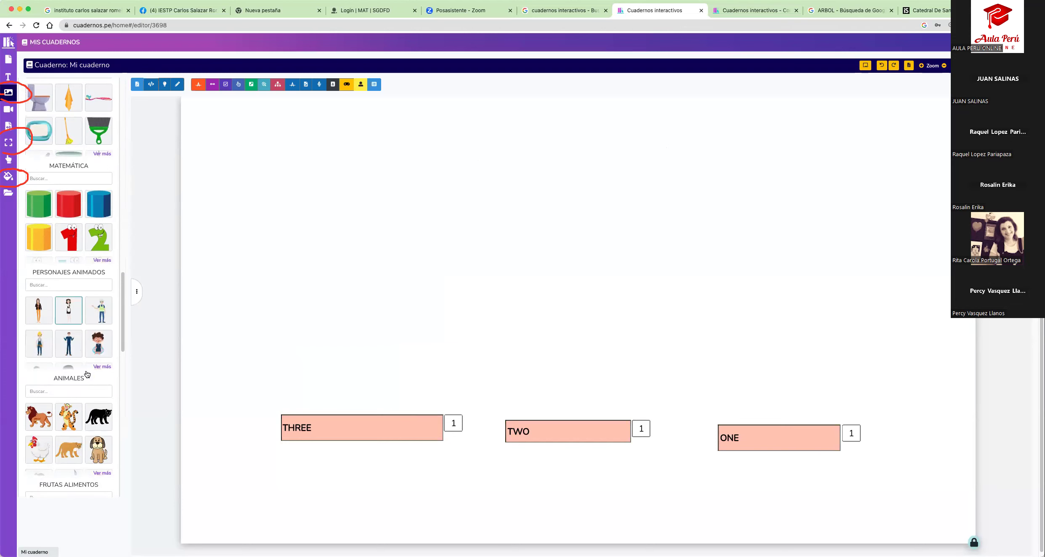
{"action": "scroll", "coordinate": [99, 328], "scroll_direction": "down", "scroll_amount": 4}
{"action": "left_click", "coordinate": [101, 329]}
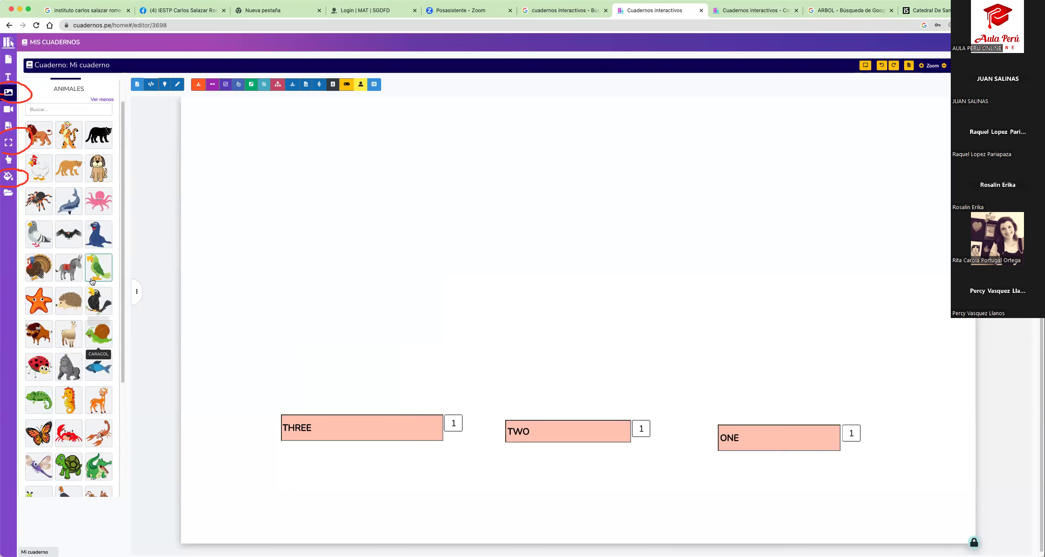
{"action": "left_click", "coordinate": [74, 275]}
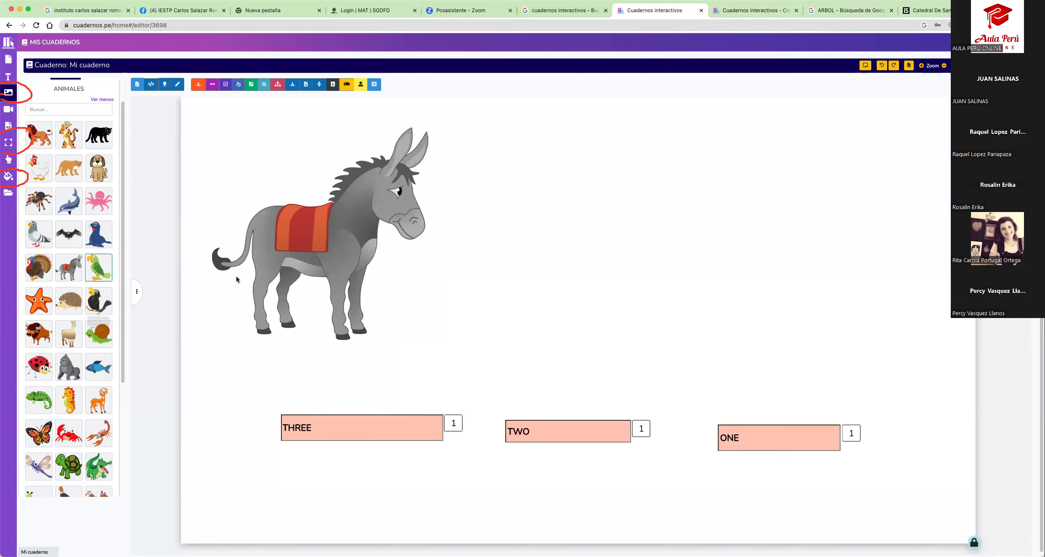
{"action": "left_click", "coordinate": [276, 256]}
{"action": "left_click_drag", "start_coordinate": [279, 253], "coordinate": [307, 290]}
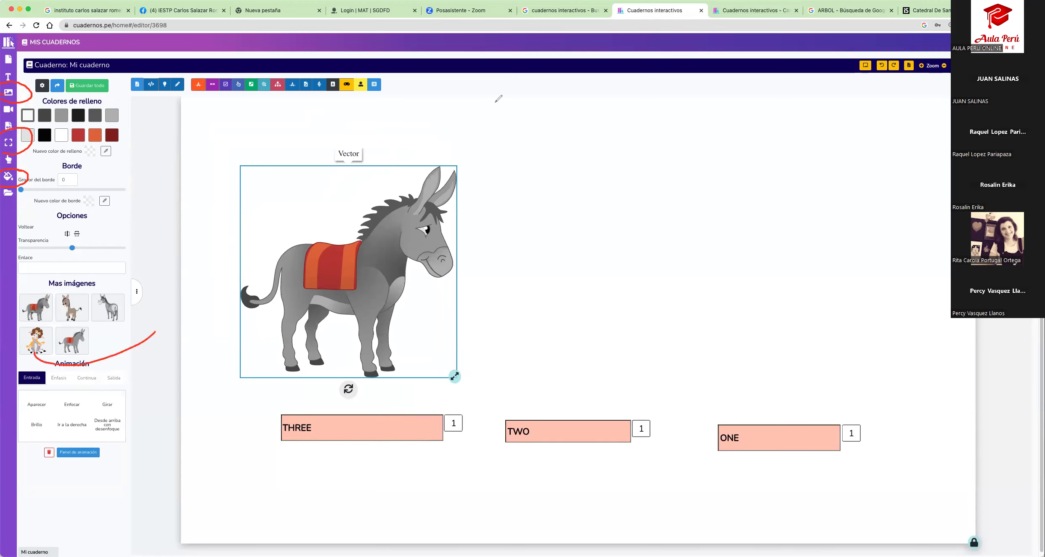
Replace the donkey with another donkey variant from the suggested images, shrunk and placed above the THREE field
{"action": "left_click", "coordinate": [603, 28]}
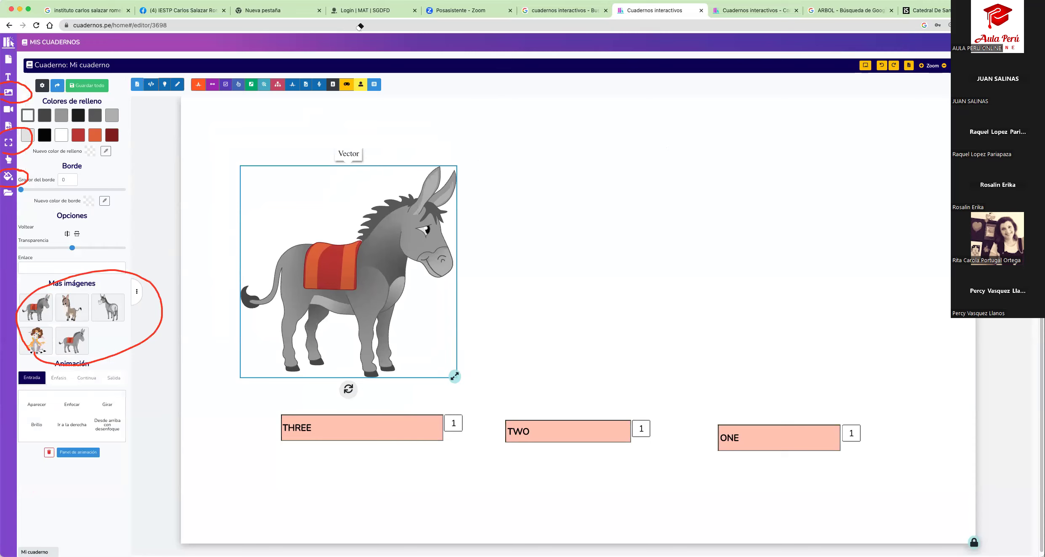
{"action": "left_click", "coordinate": [76, 352]}
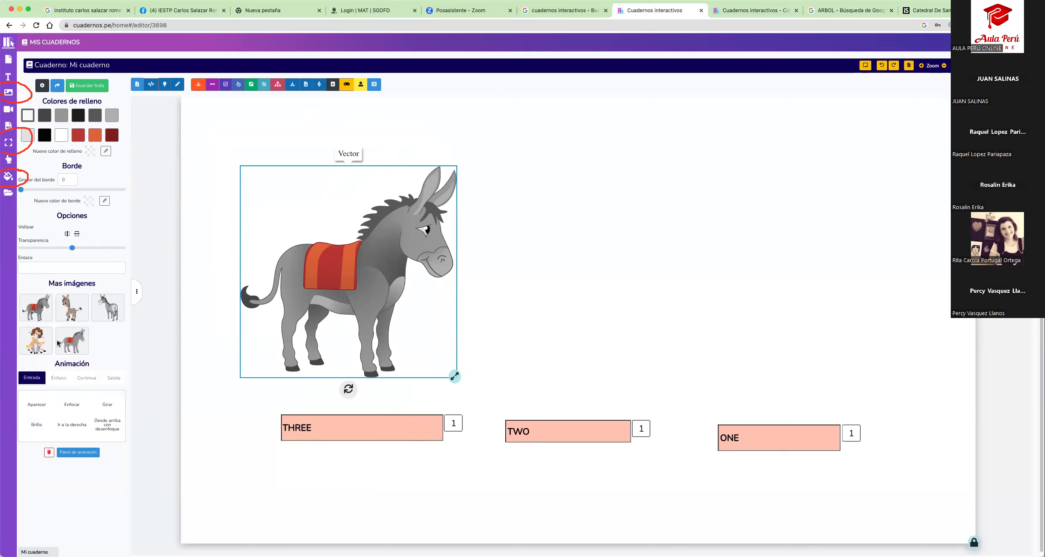
{"action": "left_click", "coordinate": [69, 345]}
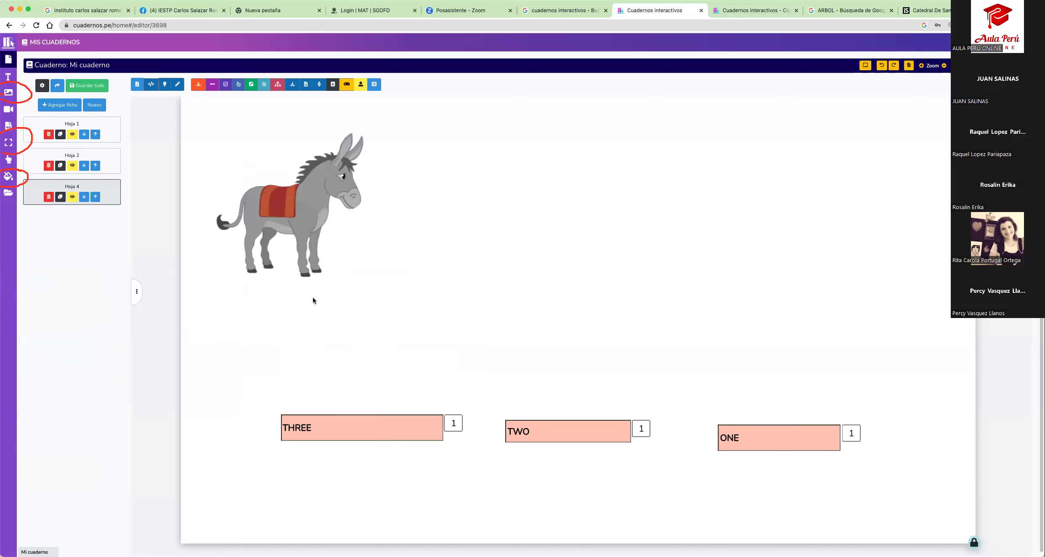
{"action": "left_click_drag", "start_coordinate": [314, 232], "coordinate": [368, 299]}
{"action": "left_click", "coordinate": [474, 269]}
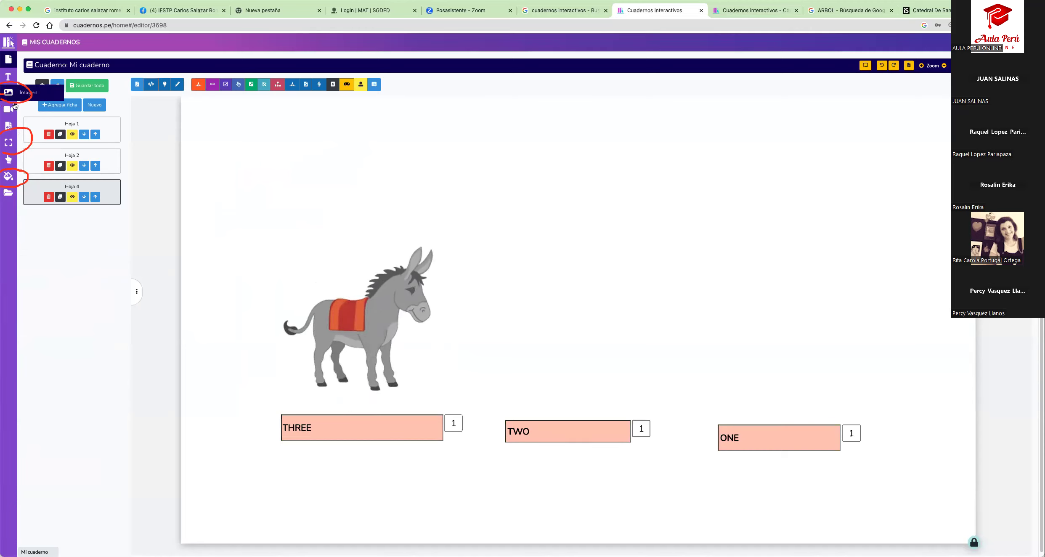
{"action": "left_click", "coordinate": [372, 354]}
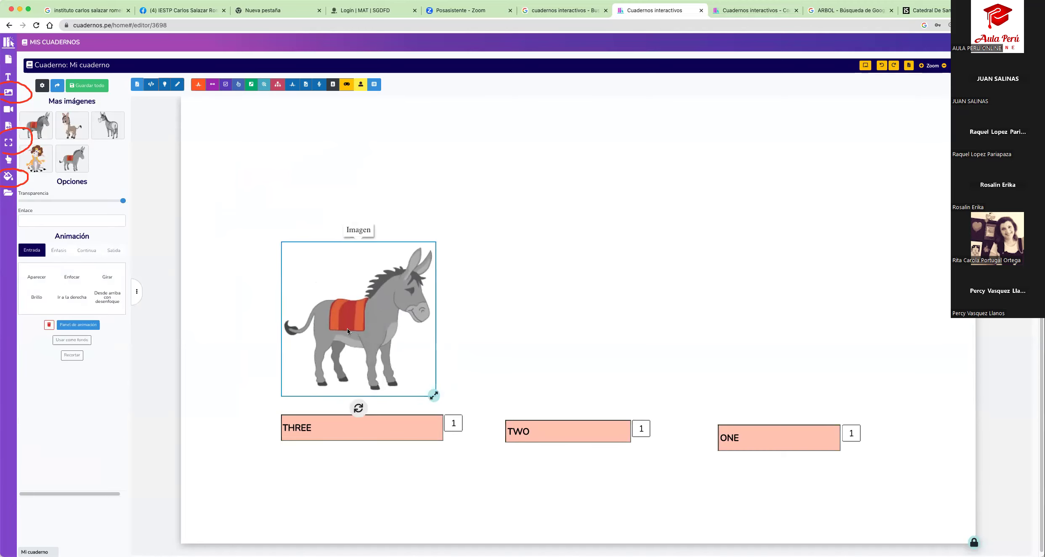
{"action": "mouse_move", "coordinate": [120, 199]}
{"action": "left_mouse_down"}
{"action": "mouse_move", "coordinate": [84, 203]}
{"action": "mouse_move", "coordinate": [121, 202]}
{"action": "left_mouse_up"}
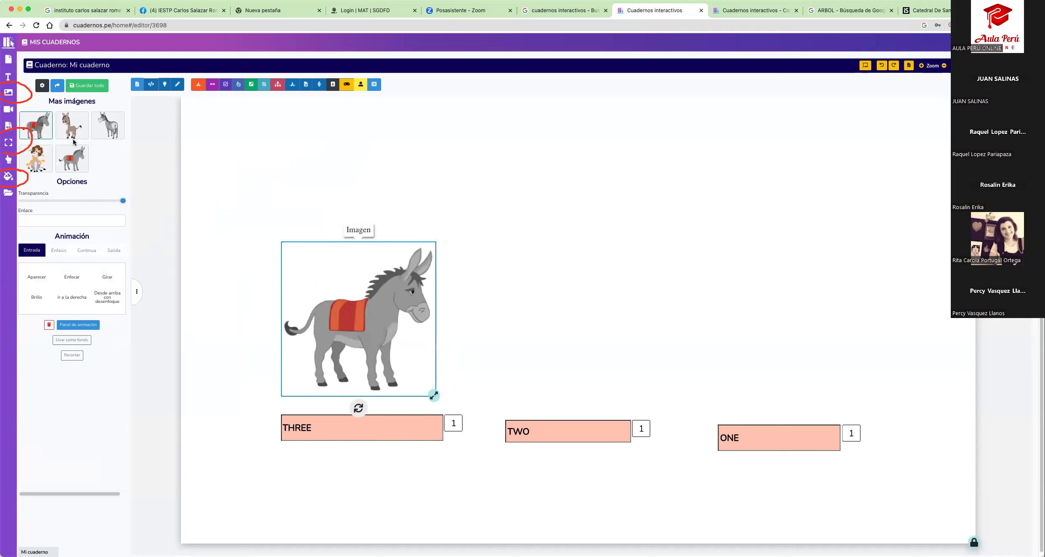
Insert the FOCA image from the ANIMALES category and move it above the TWO field
{"action": "left_click", "coordinate": [8, 92]}
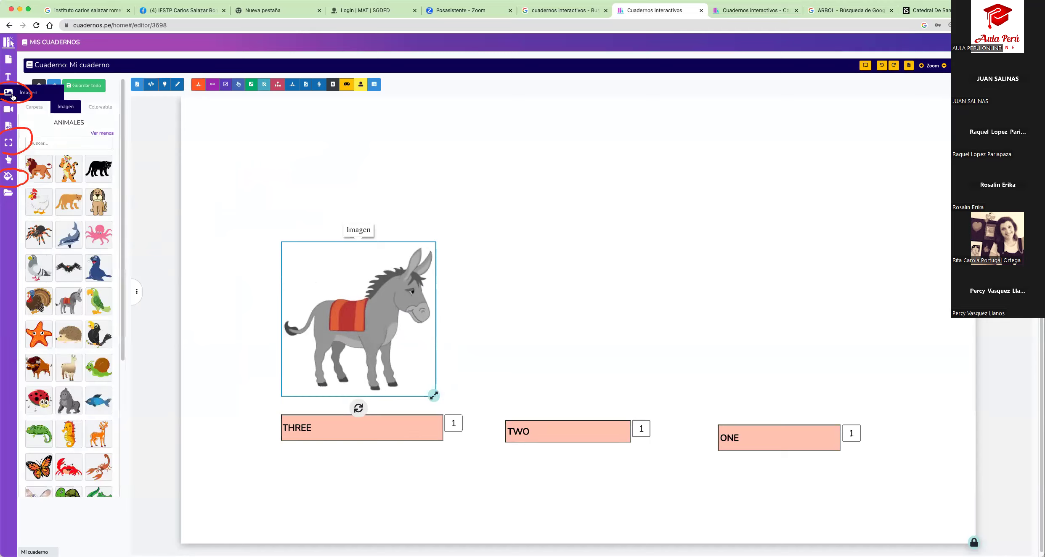
{"action": "left_click", "coordinate": [83, 267]}
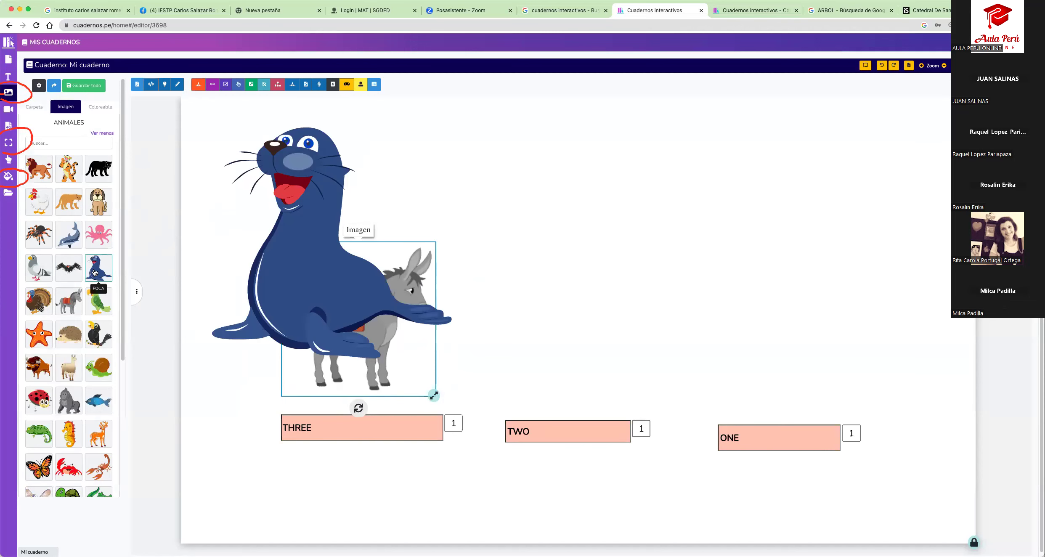
{"action": "left_click_drag", "start_coordinate": [264, 260], "coordinate": [504, 278]}
Replace the seal with the second suggested blue seal variant, reduced in size and placed above the TWO field
{"action": "scroll", "coordinate": [121, 244], "scroll_direction": "down", "scroll_amount": 1}
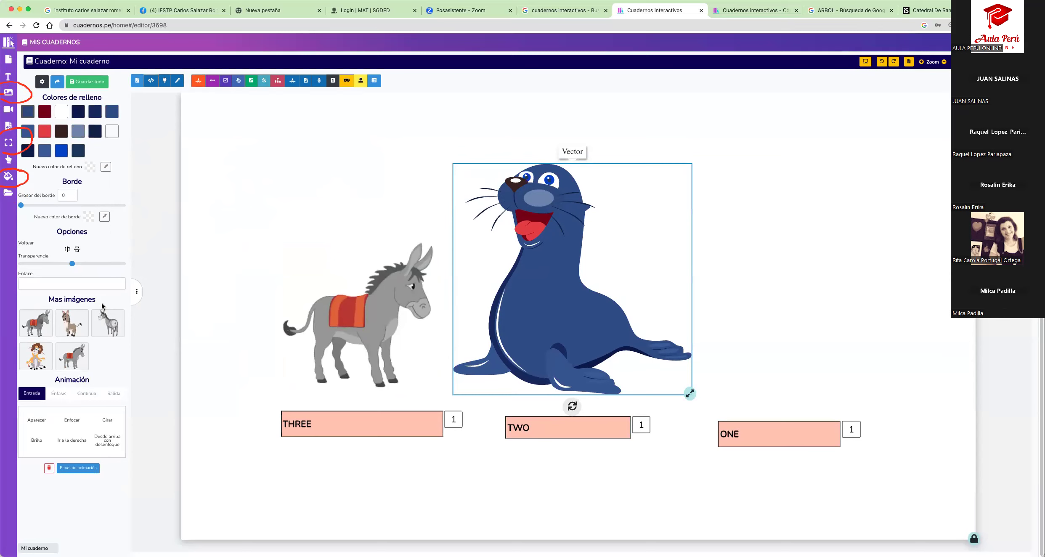
{"action": "left_click", "coordinate": [462, 309]}
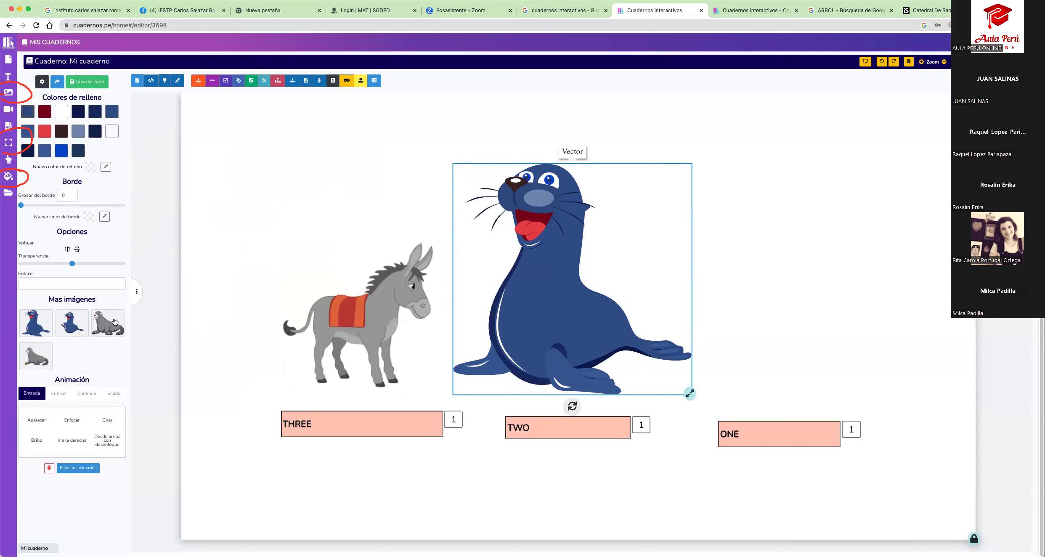
{"action": "left_click_drag", "start_coordinate": [355, 249], "coordinate": [593, 316]}
{"action": "left_click_drag", "start_coordinate": [691, 429], "coordinate": [569, 334]}
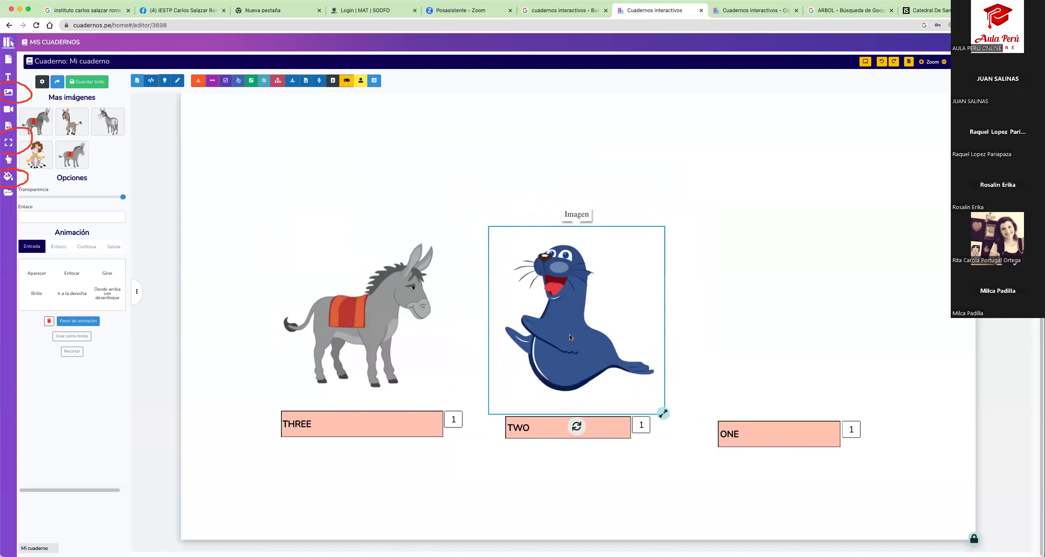
{"action": "left_click", "coordinate": [614, 195]}
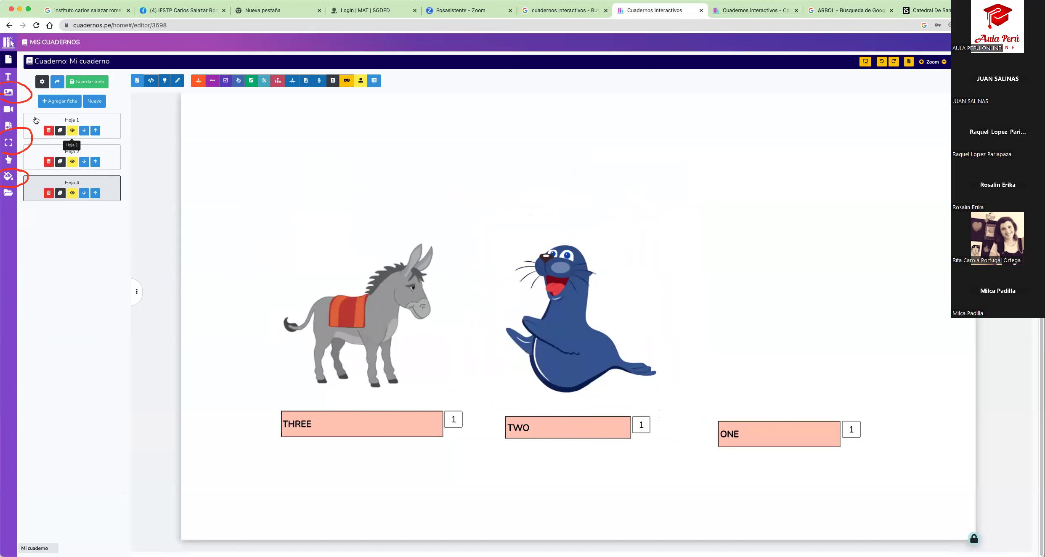
Insert the brown bison image from the ANIMALES category, shrink it and place it above the ONE field
{"action": "left_click", "coordinate": [9, 96]}
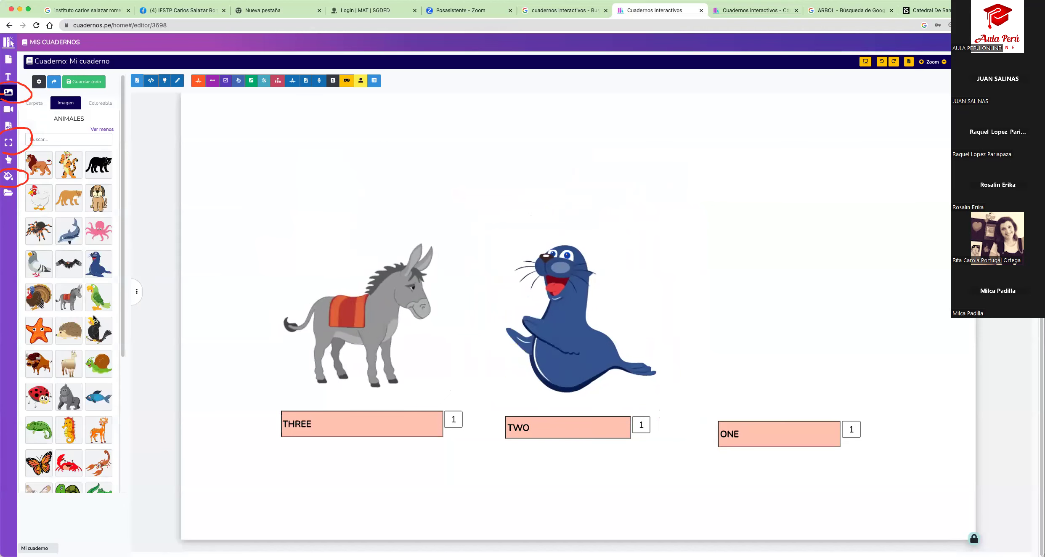
{"action": "scroll", "coordinate": [78, 278], "scroll_direction": "down", "scroll_amount": 3}
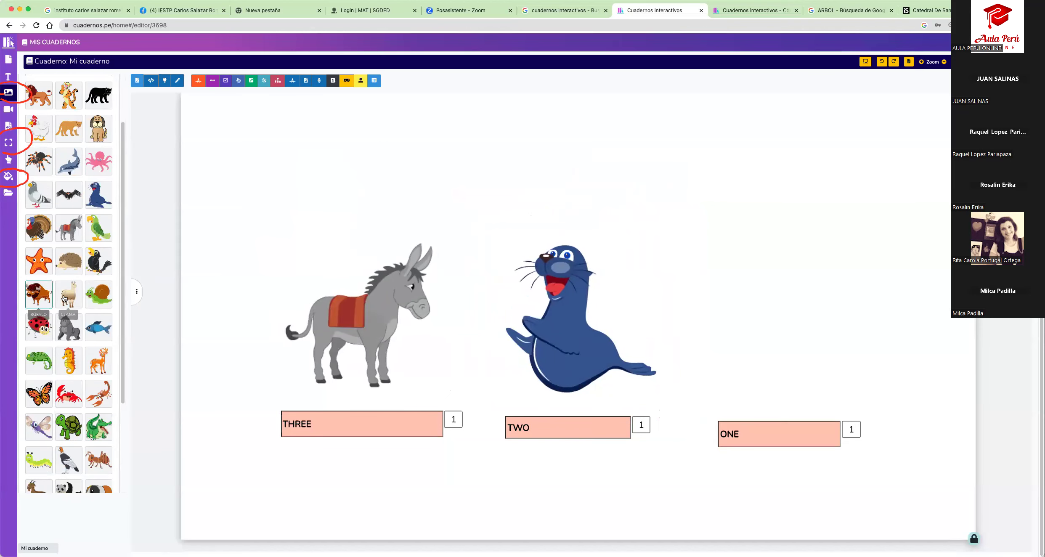
{"action": "left_click", "coordinate": [39, 295]}
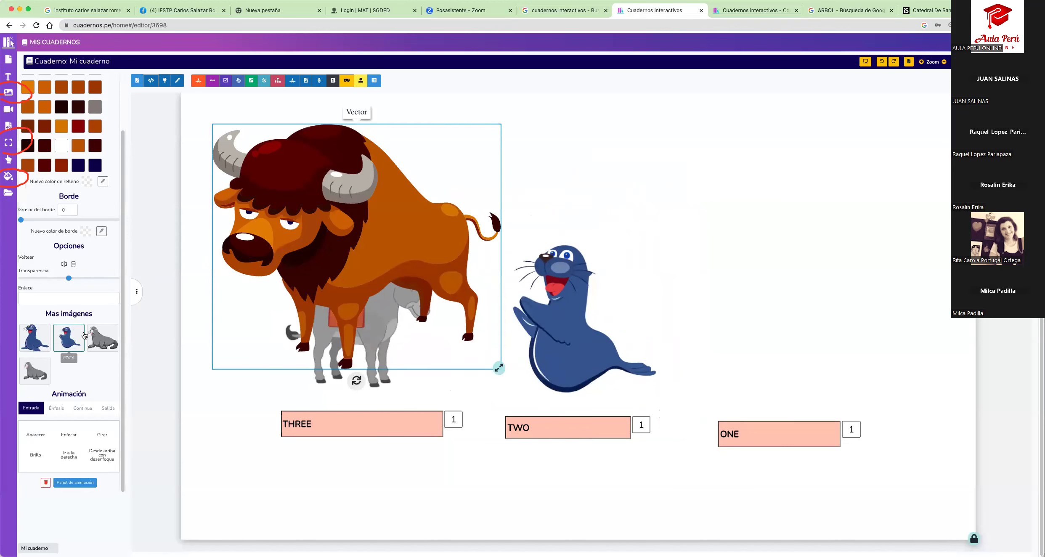
{"action": "left_click_drag", "start_coordinate": [273, 252], "coordinate": [323, 269]}
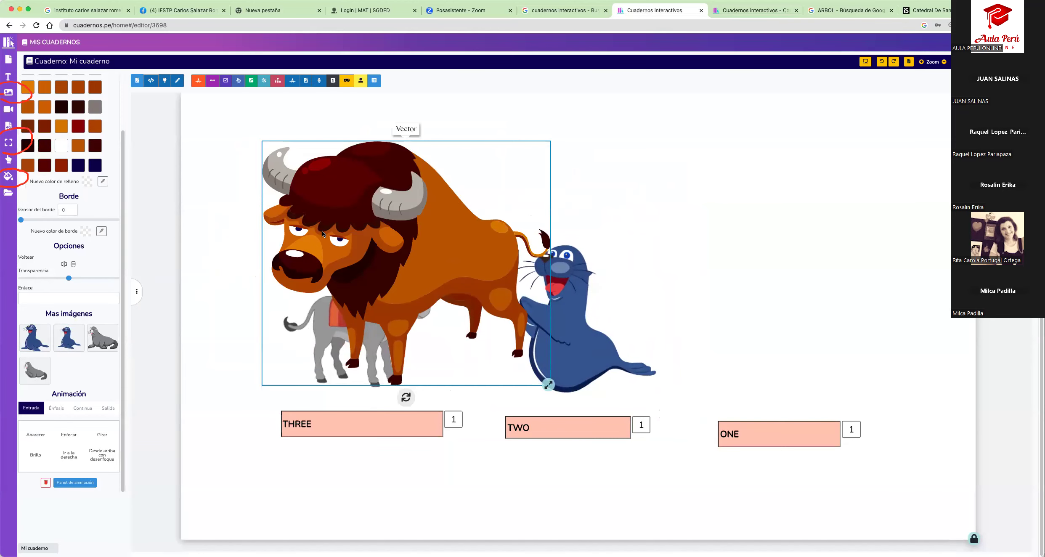
{"action": "left_click_drag", "start_coordinate": [322, 230], "coordinate": [590, 257]}
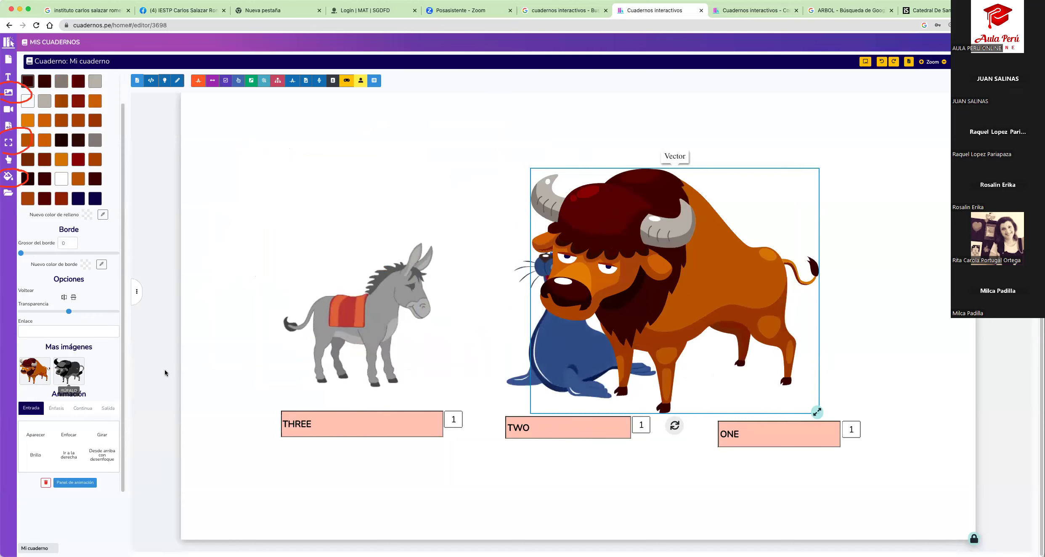
{"action": "left_click_drag", "start_coordinate": [809, 413], "coordinate": [675, 300]}
{"action": "left_click_drag", "start_coordinate": [606, 232], "coordinate": [736, 323]}
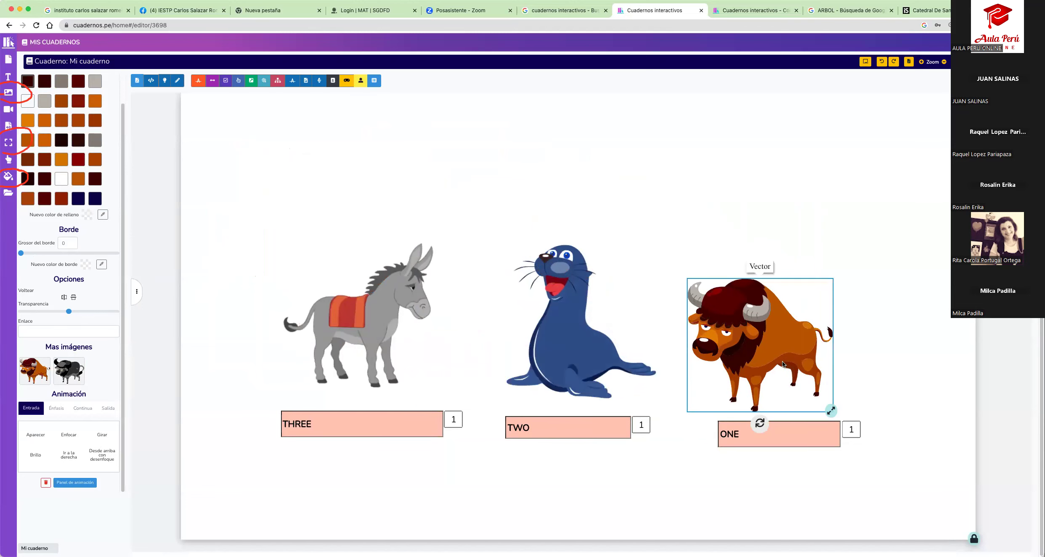
Swap the brown bison for the black variant, reduced in size and placed above the ONE field
{"action": "left_click", "coordinate": [69, 374]}
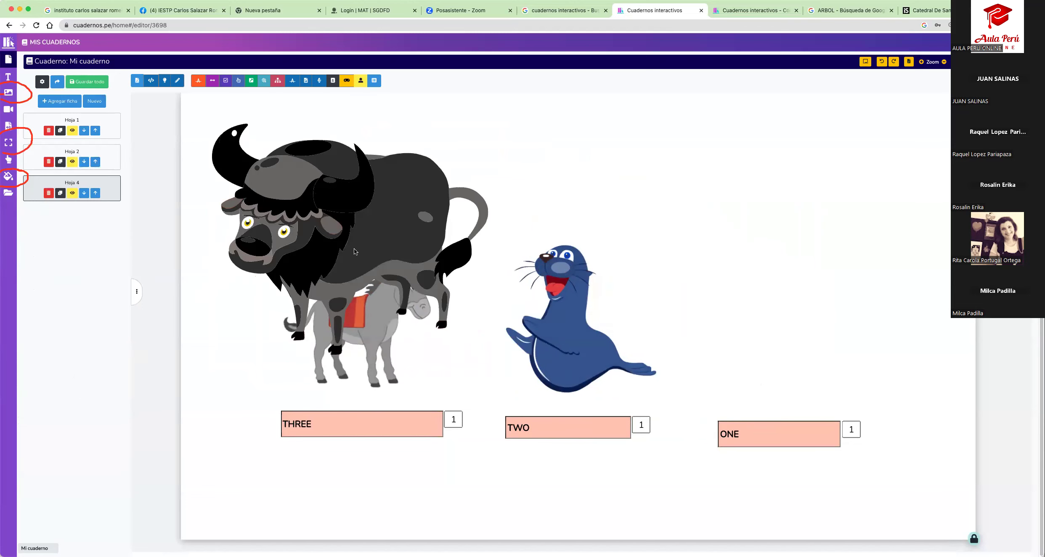
{"action": "left_click_drag", "start_coordinate": [380, 268], "coordinate": [488, 331]}
{"action": "left_click_drag", "start_coordinate": [592, 415], "coordinate": [788, 337]}
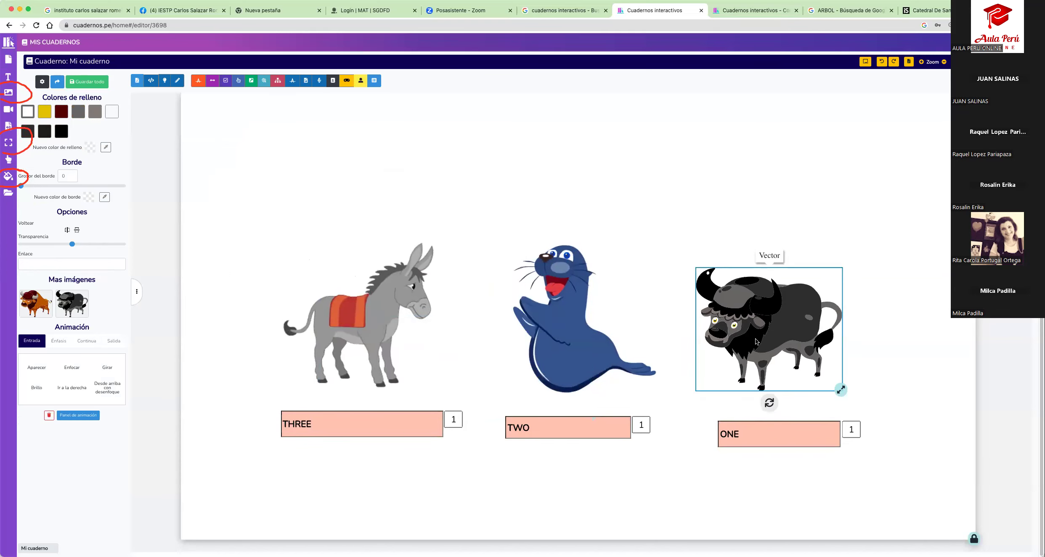
Delete the donkey, seal and black bison images from the sheet
{"action": "right_click", "coordinate": [426, 300]}
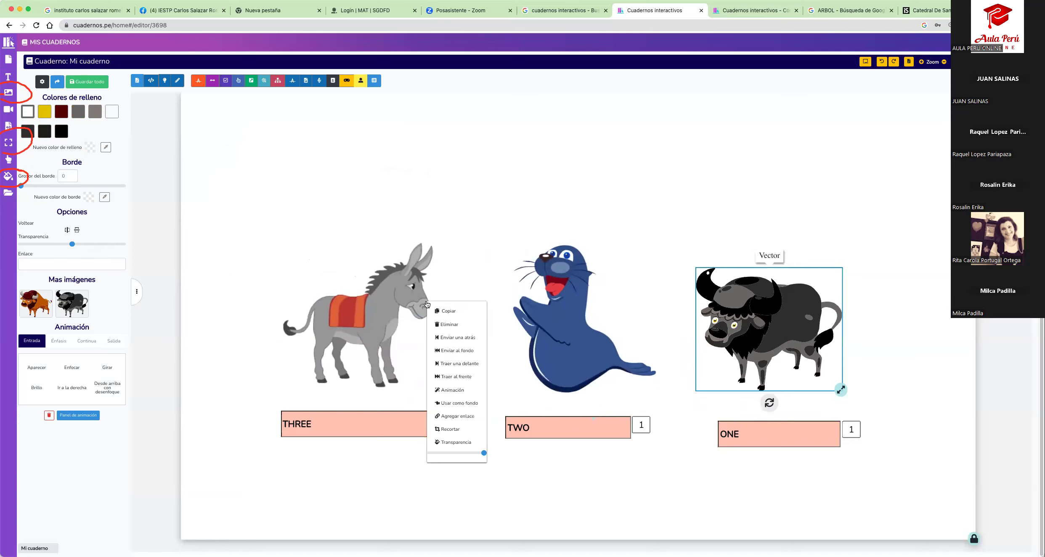
{"action": "left_click", "coordinate": [444, 327]}
{"action": "right_click", "coordinate": [563, 315]}
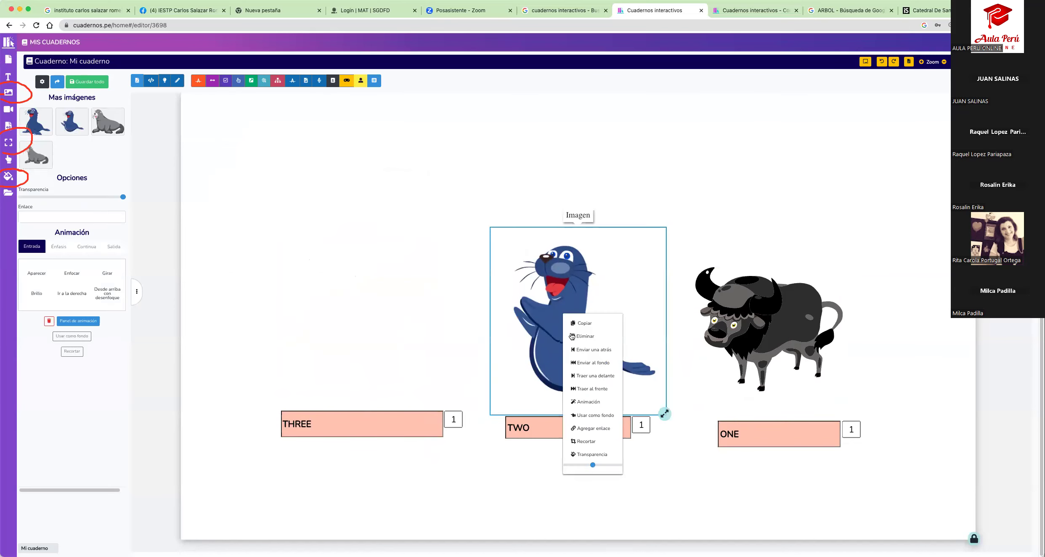
{"action": "left_click", "coordinate": [583, 336]}
{"action": "right_click", "coordinate": [733, 320]}
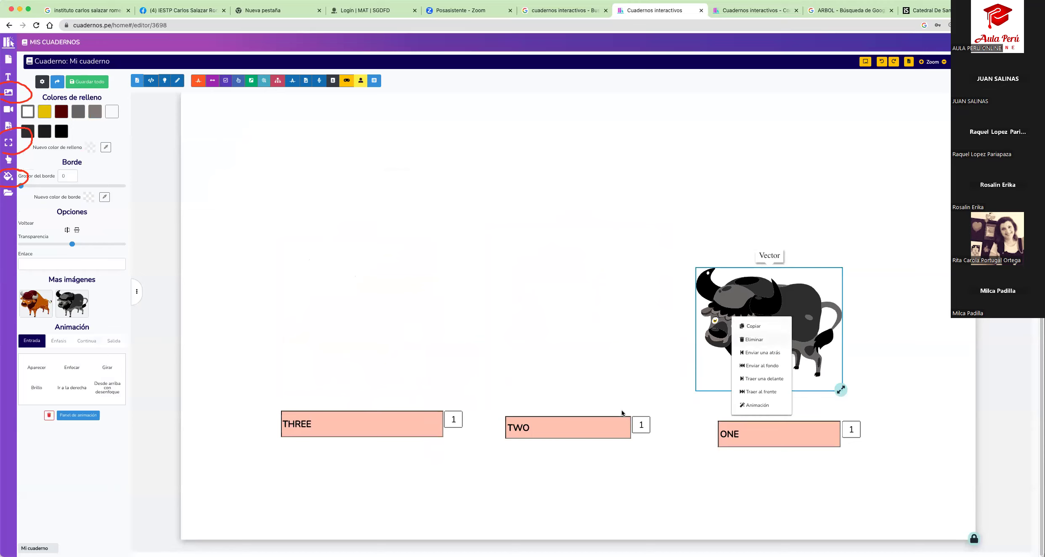
{"action": "key", "text": "Delete"}
Delete the TWO, ONE and THREE answer fields from the sheet
{"action": "right_click", "coordinate": [603, 427]}
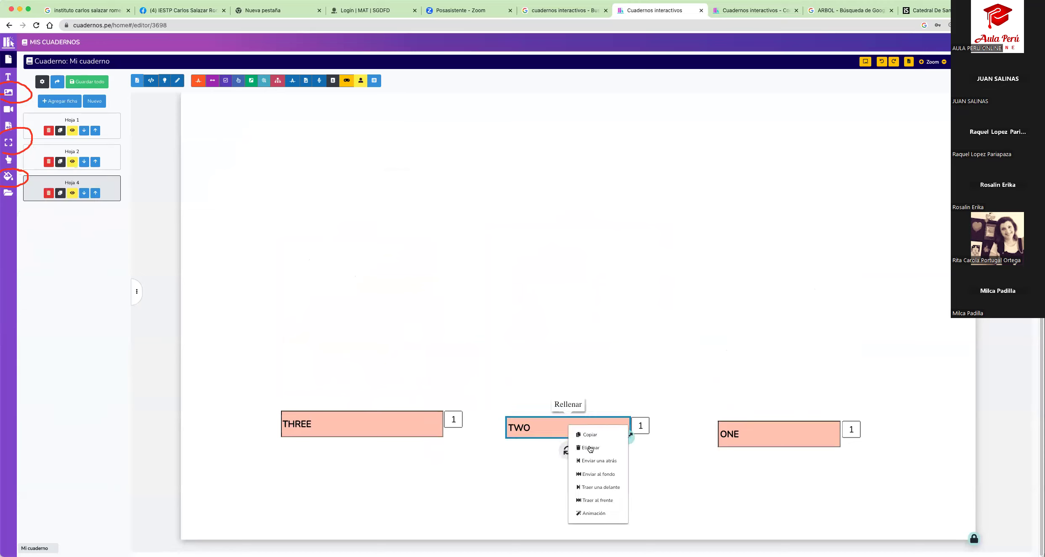
{"action": "key", "text": "Delete"}
{"action": "right_click", "coordinate": [753, 443]}
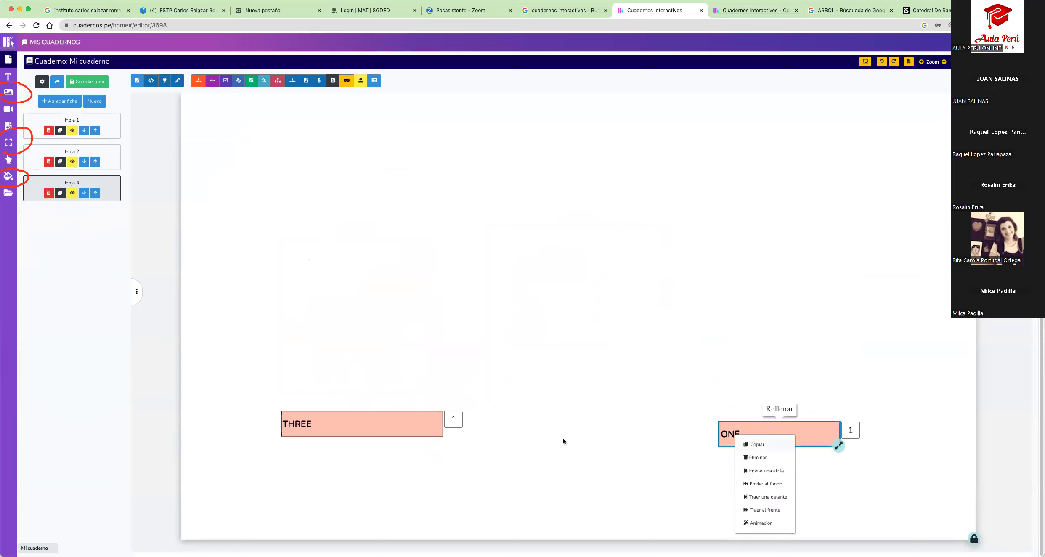
{"action": "key", "text": "Delete"}
{"action": "right_click", "coordinate": [424, 427]}
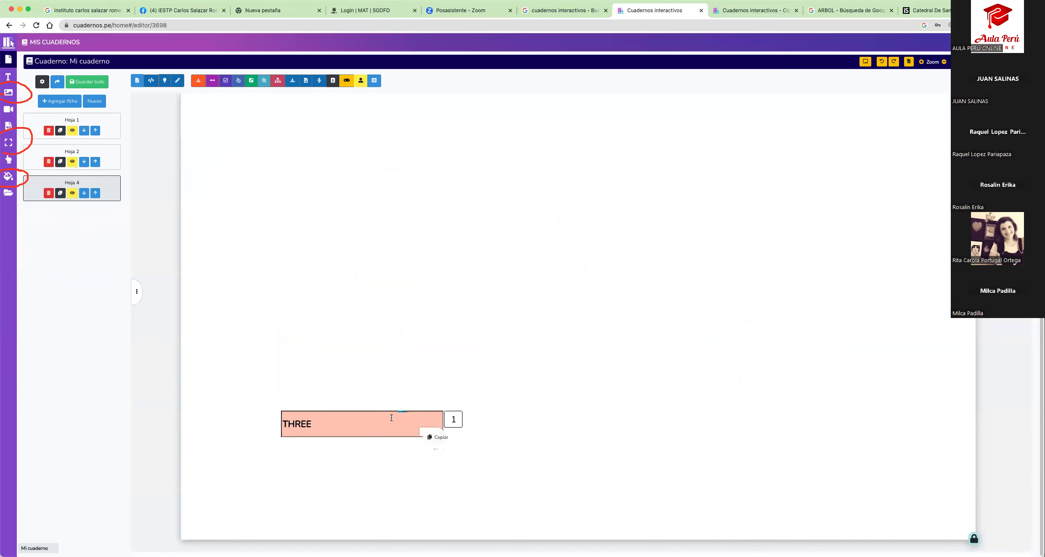
{"action": "key", "text": "Delete"}
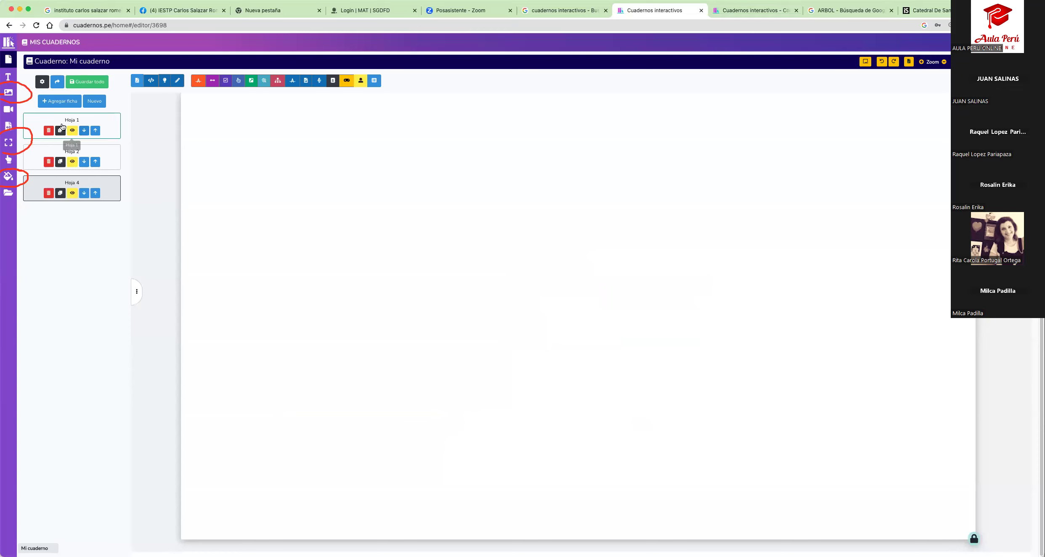
Insert the ostrich colouring drawing from the ANIMALES category of the colourable images
{"action": "left_click", "coordinate": [14, 94]}
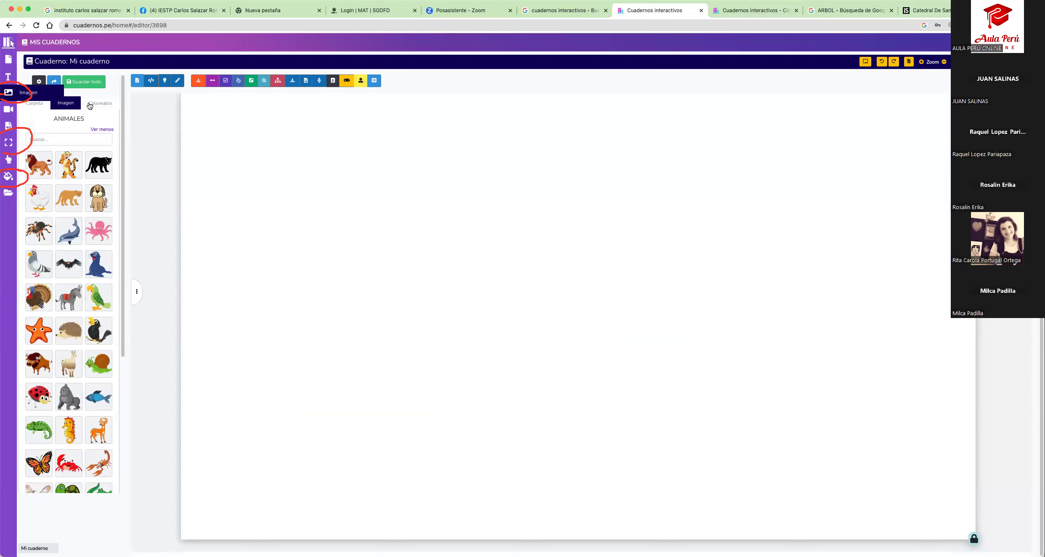
{"action": "left_click", "coordinate": [92, 105]}
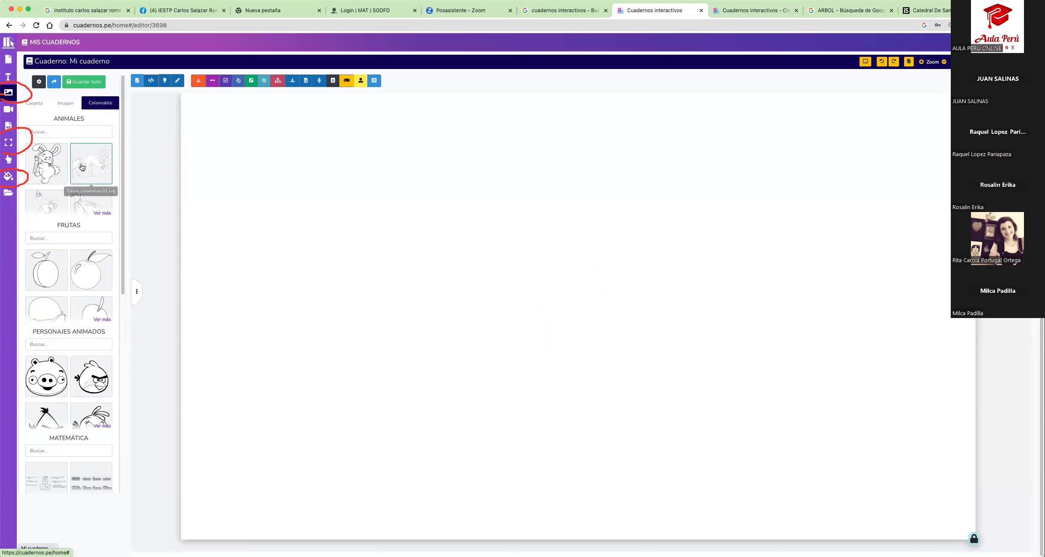
{"action": "left_click", "coordinate": [102, 213]}
{"action": "left_click", "coordinate": [58, 217]}
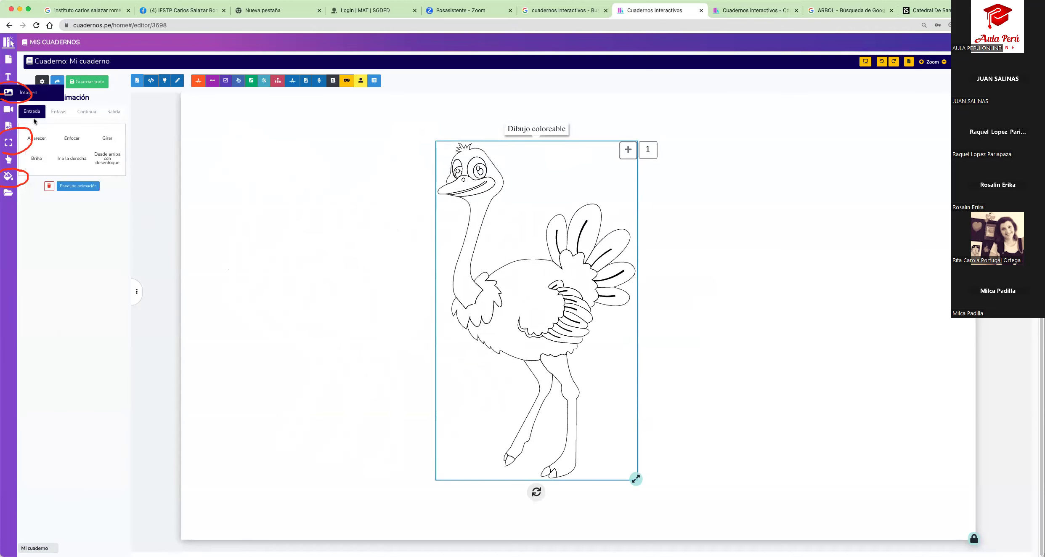
Add a Título 2 text reading RED to the left of the ostrich drawing
{"action": "left_click", "coordinate": [8, 78]}
{"action": "left_click", "coordinate": [43, 142]}
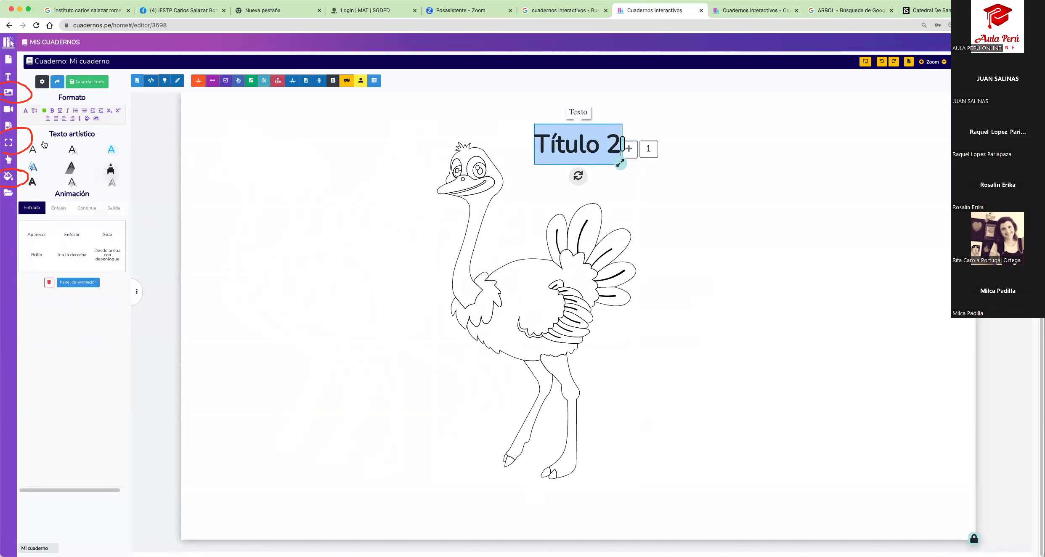
{"action": "left_click", "coordinate": [539, 168]}
{"action": "left_click_drag", "start_coordinate": [590, 154], "coordinate": [271, 185]}
{"action": "double_click", "coordinate": [271, 185]}
{"action": "type", "text": "RED"}
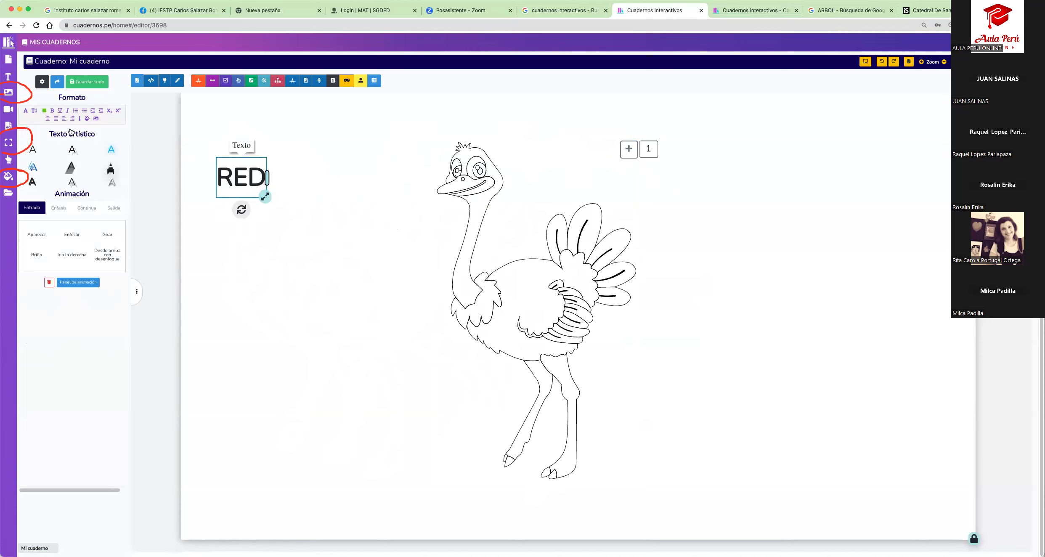
Add another title text reading BLUE and place it directly below RED
{"action": "left_click", "coordinate": [8, 76]}
{"action": "left_click", "coordinate": [42, 140]}
{"action": "type", "text": "BLUE"}
{"action": "left_click", "coordinate": [513, 144]}
{"action": "mouse_move", "coordinate": [577, 149]}
{"action": "left_mouse_down"}
{"action": "mouse_move", "coordinate": [478, 201]}
{"action": "mouse_move", "coordinate": [264, 223]}
{"action": "left_mouse_up"}
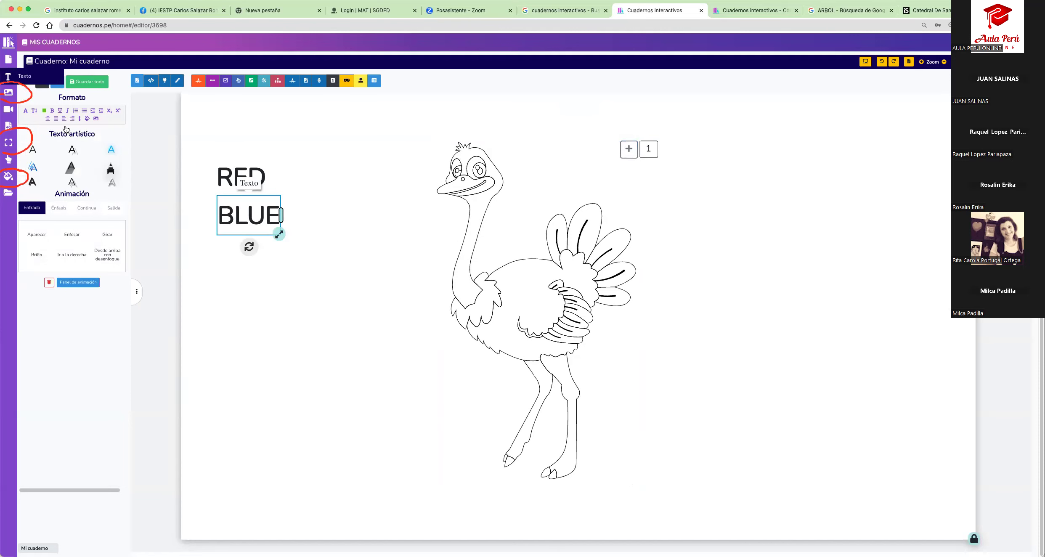
Add another title text reading BLACK, place it directly below BLUE and shrink it to a similar size
{"action": "left_click", "coordinate": [68, 108]}
{"action": "type", "text": "BLACK"}
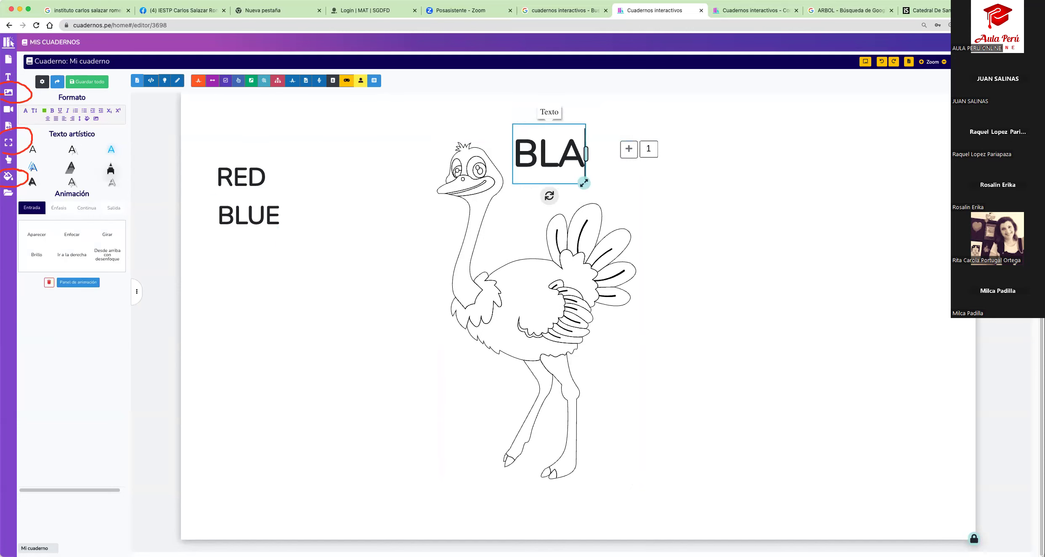
{"action": "left_click_drag", "start_coordinate": [584, 154], "coordinate": [650, 198]}
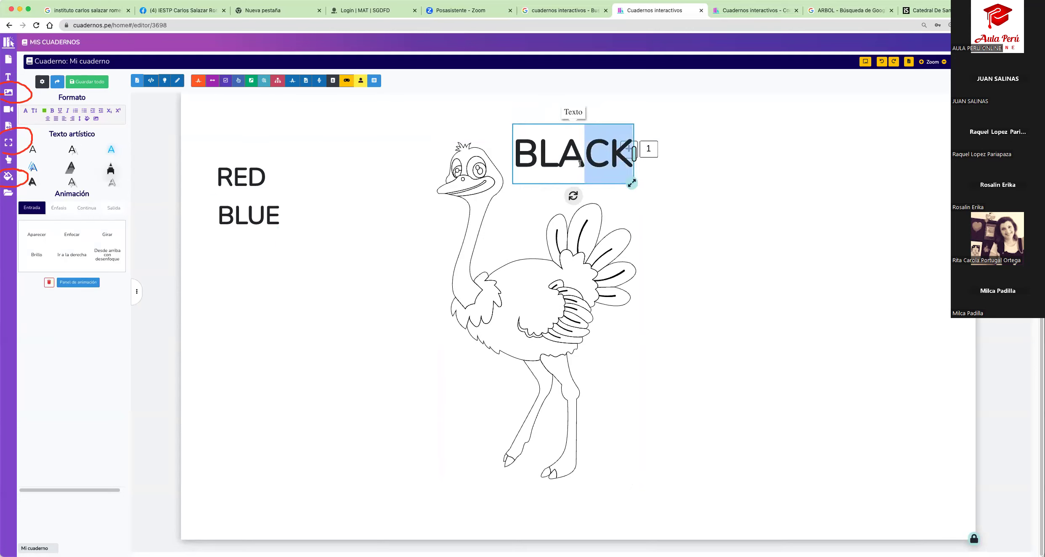
{"action": "left_click", "coordinate": [627, 194]}
{"action": "mouse_move", "coordinate": [613, 126]}
{"action": "left_mouse_down"}
{"action": "mouse_move", "coordinate": [572, 152]}
{"action": "mouse_move", "coordinate": [301, 226]}
{"action": "mouse_move", "coordinate": [277, 259]}
{"action": "left_mouse_up"}
{"action": "left_click", "coordinate": [328, 289]}
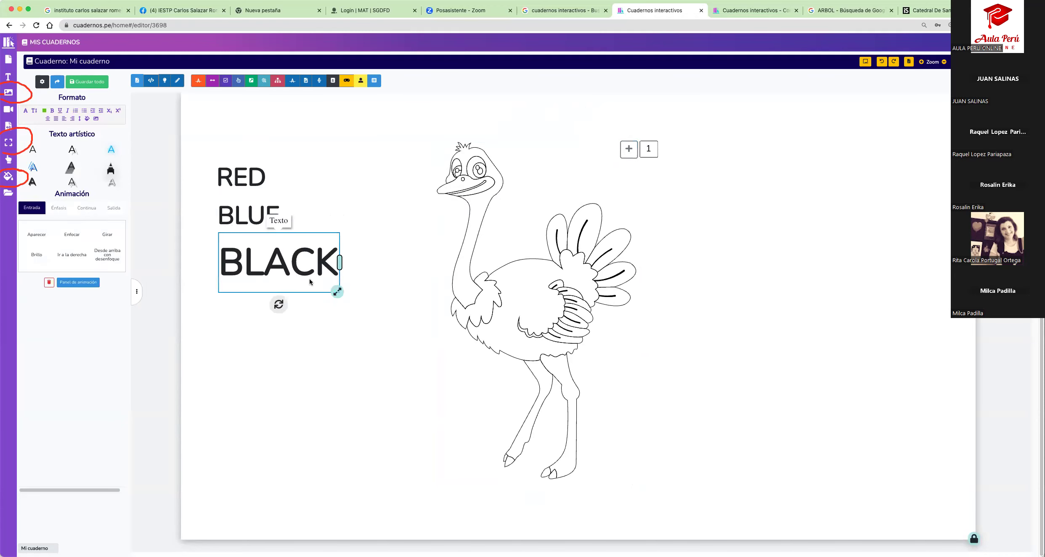
{"action": "left_click_drag", "start_coordinate": [337, 291], "coordinate": [286, 263]}
Shrink the BLUE text slightly so its size suits the other colour words
{"action": "left_click", "coordinate": [279, 230]}
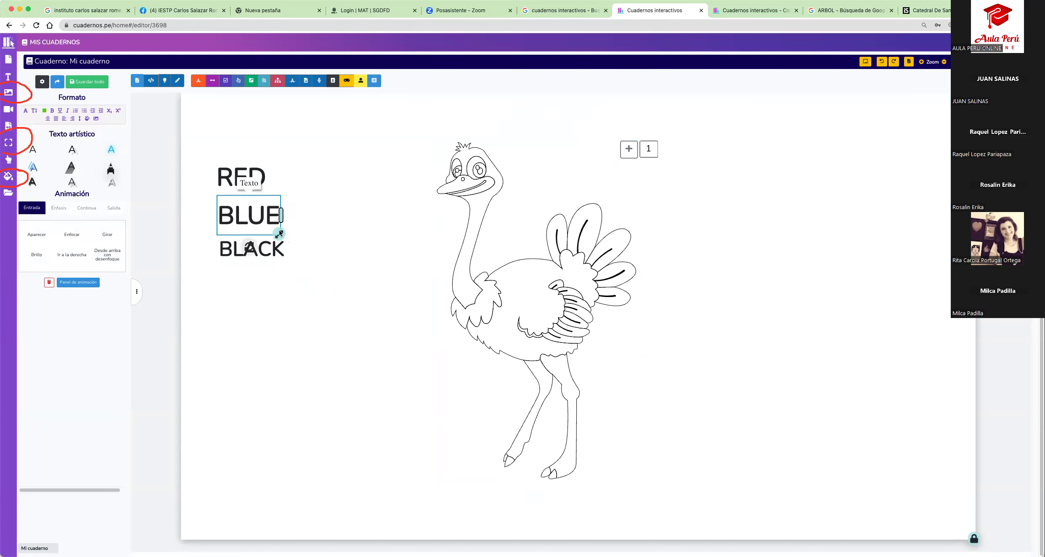
{"action": "left_click_drag", "start_coordinate": [272, 218], "coordinate": [263, 193]}
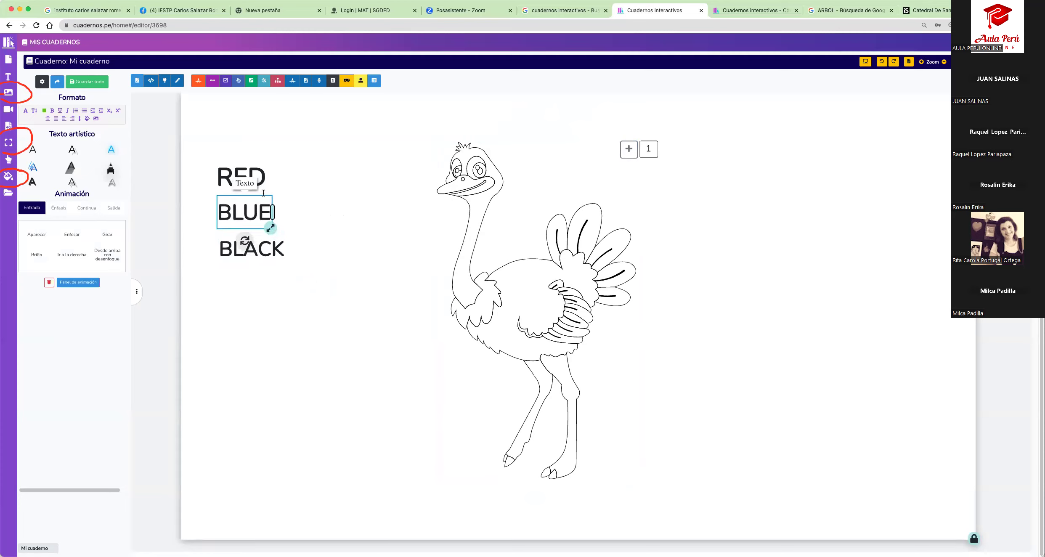
{"action": "left_click", "coordinate": [266, 198]}
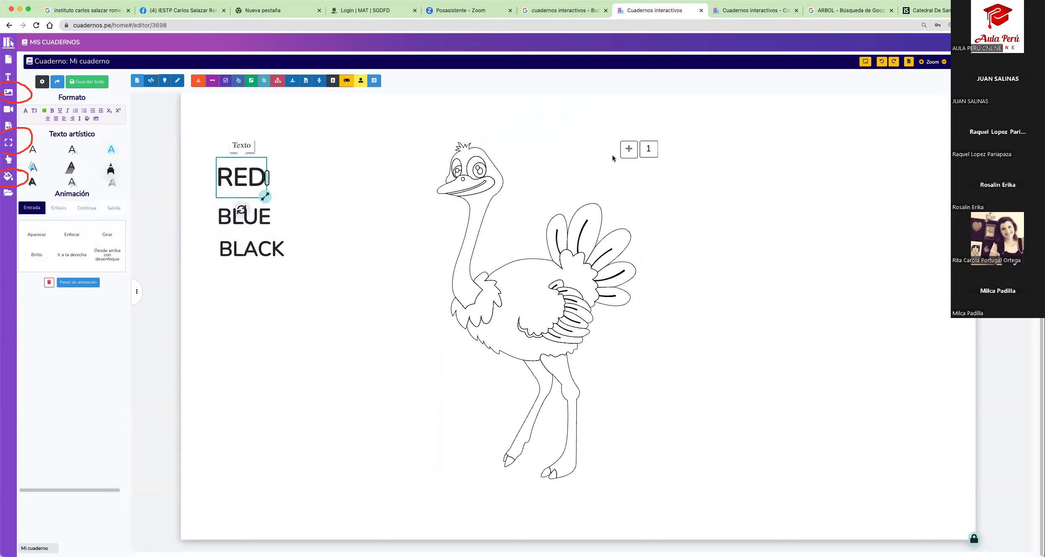
{"action": "left_click", "coordinate": [626, 154]}
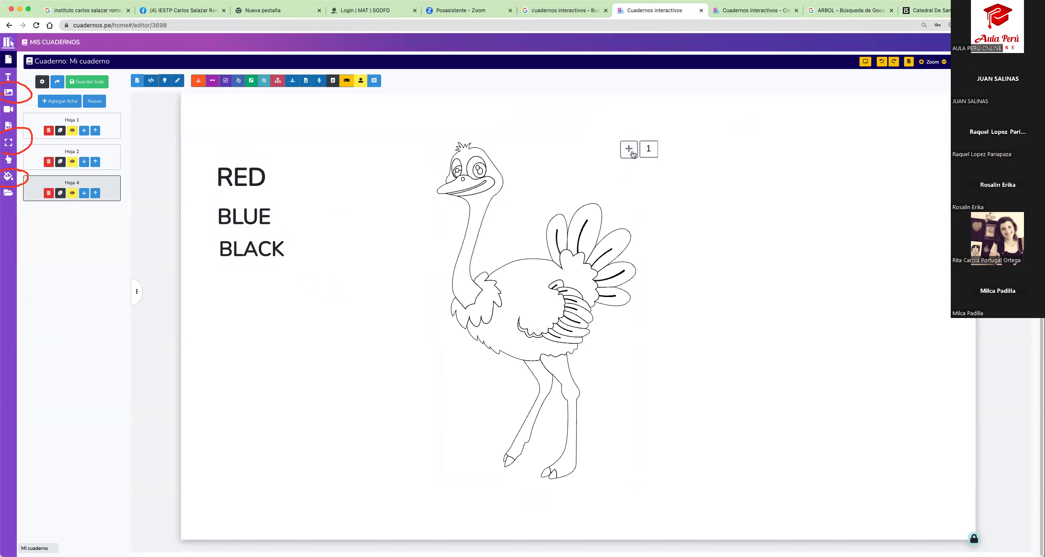
{"action": "left_click", "coordinate": [628, 149]}
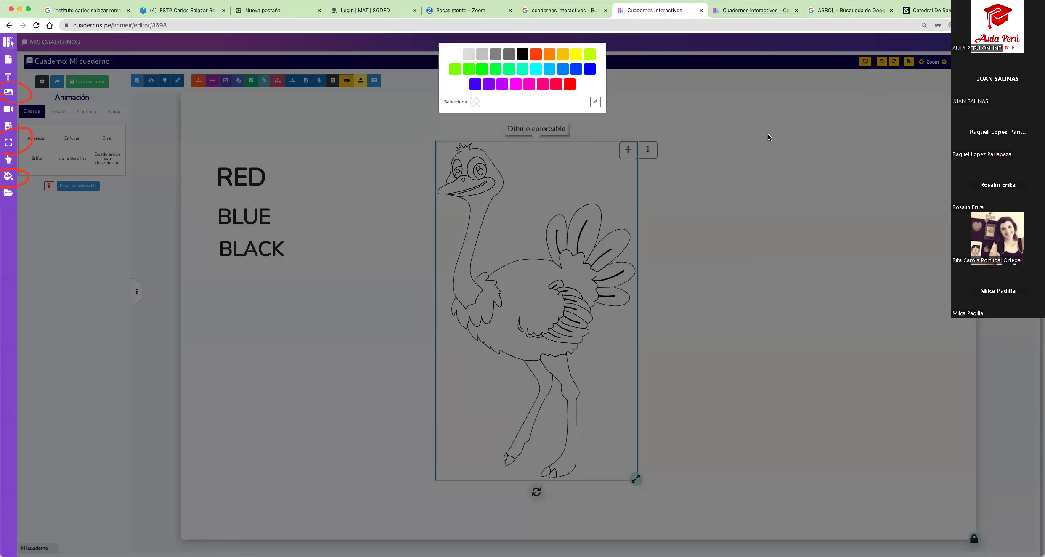
{"action": "key", "text": "Escape"}
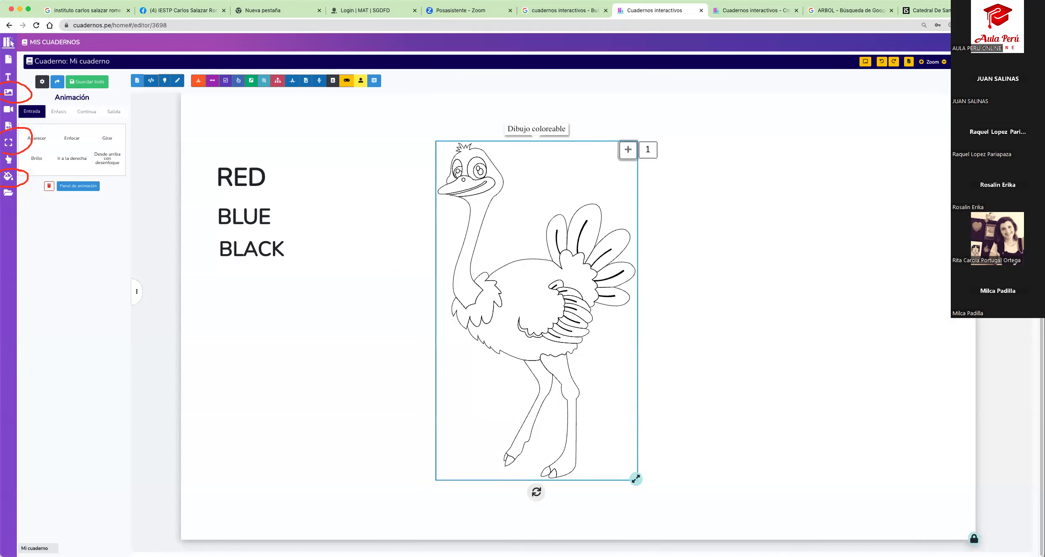
Preview the sheet and colour all of the ostrich's tail feathers red
{"action": "left_click", "coordinate": [678, 150]}
{"action": "left_click", "coordinate": [678, 143]}
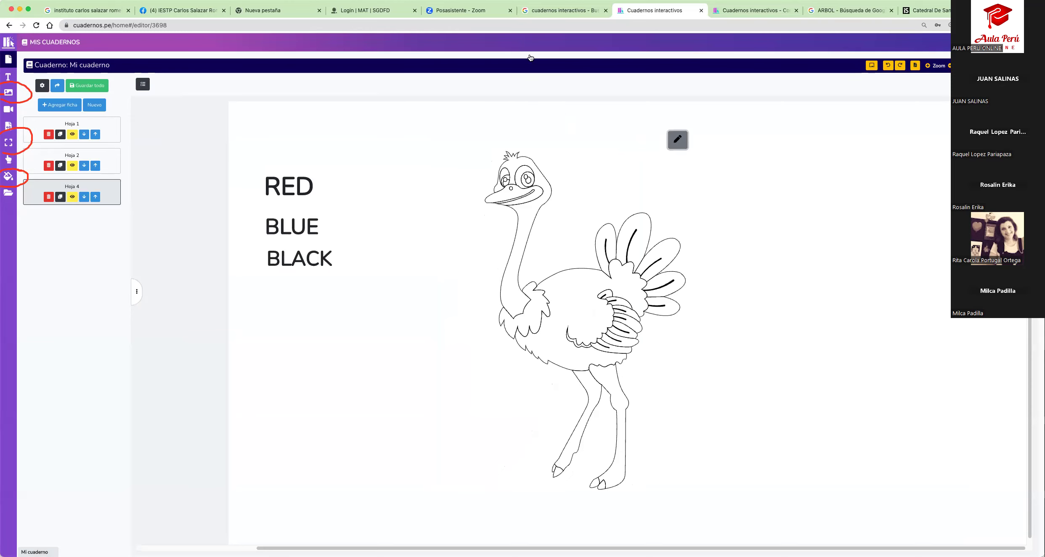
{"action": "left_click", "coordinate": [566, 81]}
{"action": "left_click", "coordinate": [627, 241]}
{"action": "left_click", "coordinate": [610, 245]}
{"action": "left_click", "coordinate": [672, 294]}
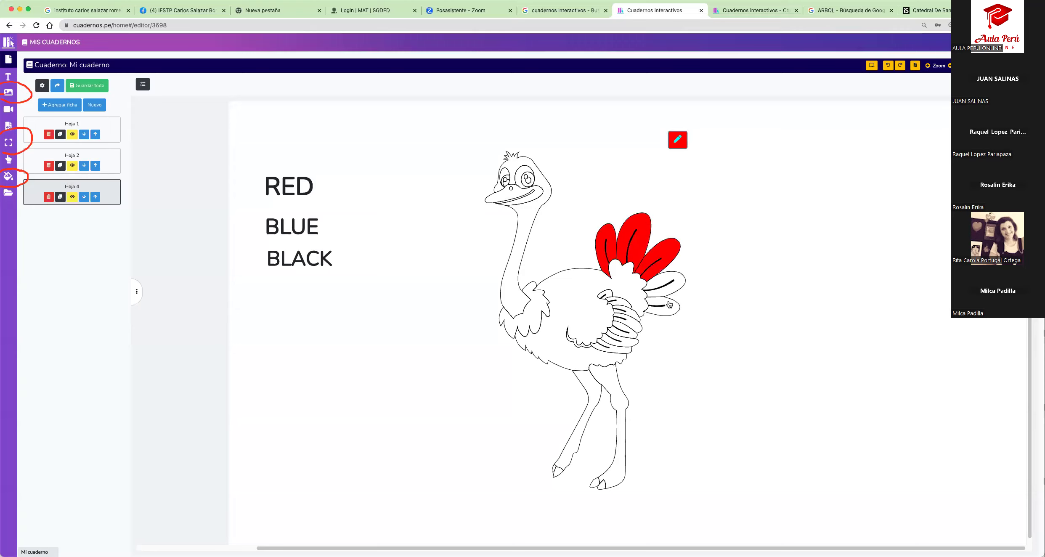
{"action": "left_click", "coordinate": [669, 304]}
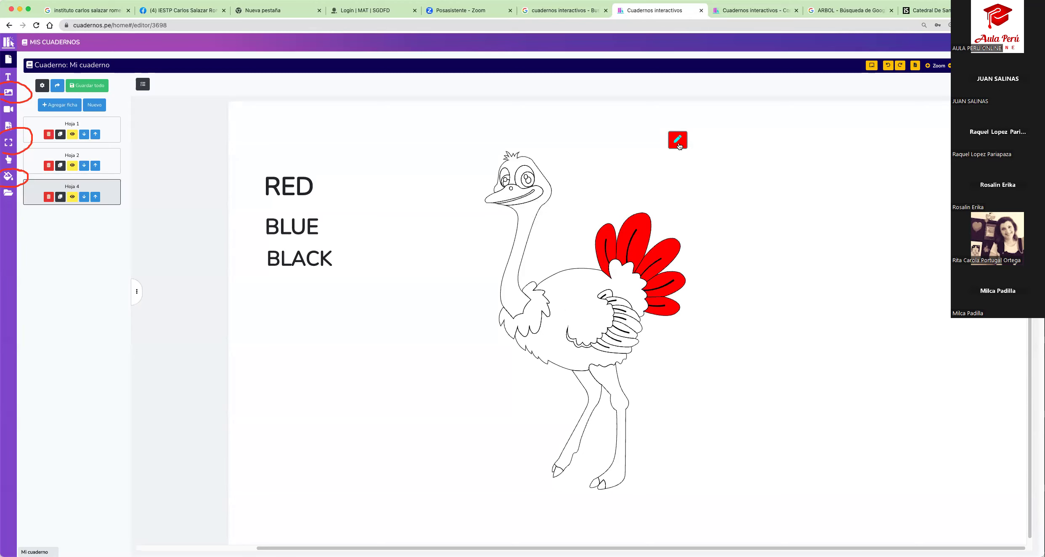
Colour the ostrich's head, neck and both legs blue in the preview
{"action": "left_click", "coordinate": [677, 141]}
{"action": "left_click", "coordinate": [577, 70]}
{"action": "left_click", "coordinate": [534, 206]}
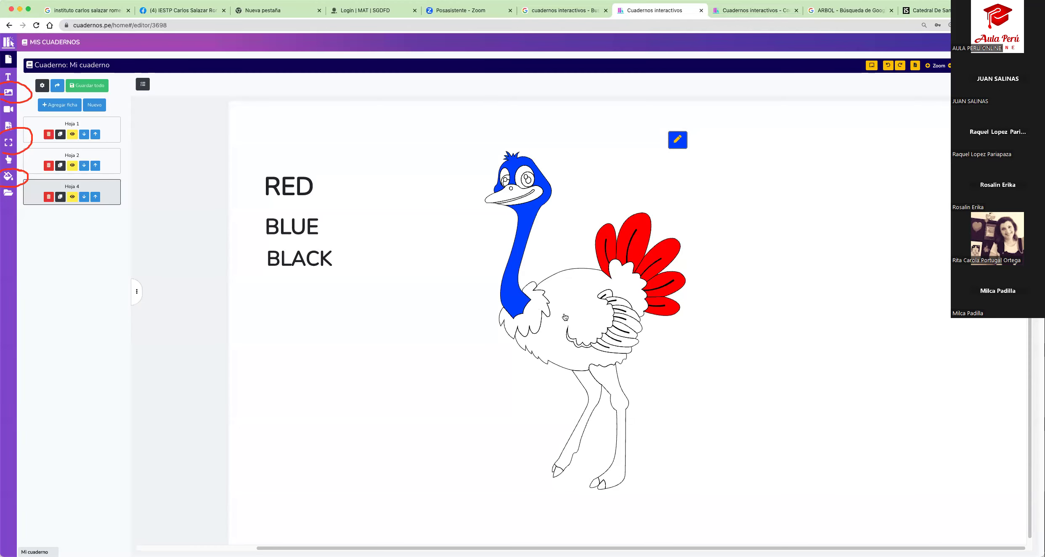
{"action": "left_click", "coordinate": [578, 382]}
{"action": "left_click", "coordinate": [617, 383]}
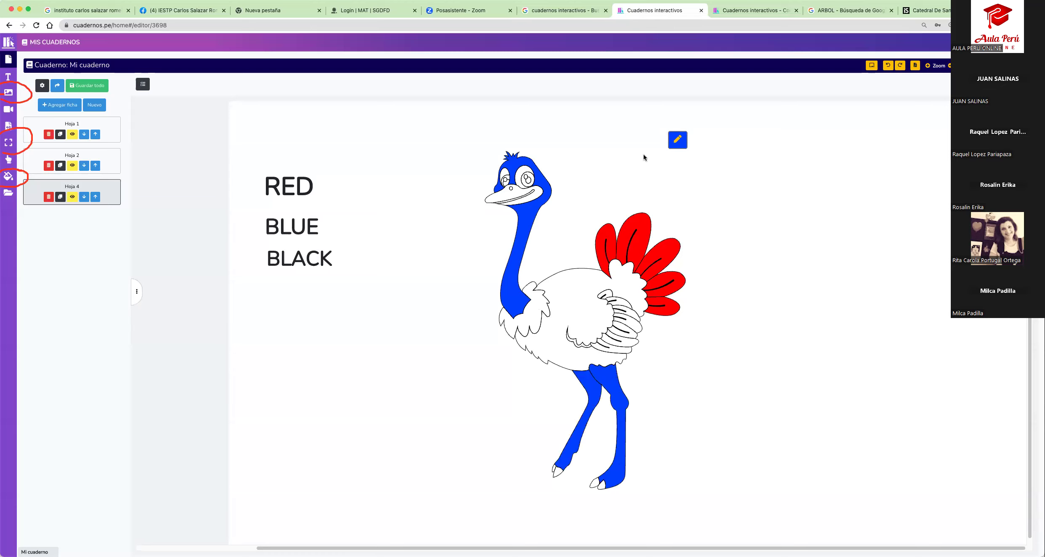
Fill the areas around the ostrich's eyes with black, and return the sheet to editing mode
{"action": "left_click", "coordinate": [672, 142]}
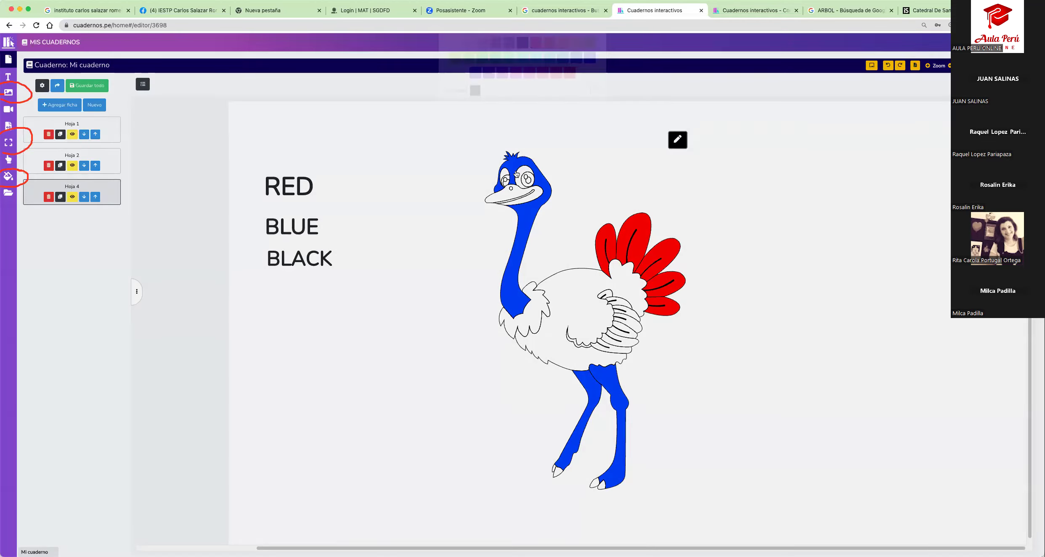
{"action": "left_click", "coordinate": [526, 172]}
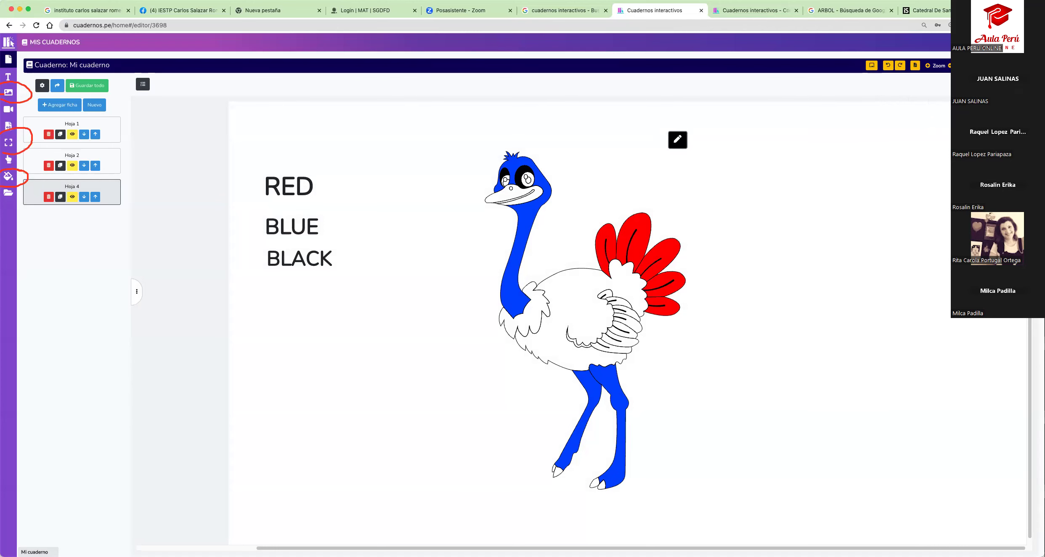
{"action": "left_click", "coordinate": [871, 65]}
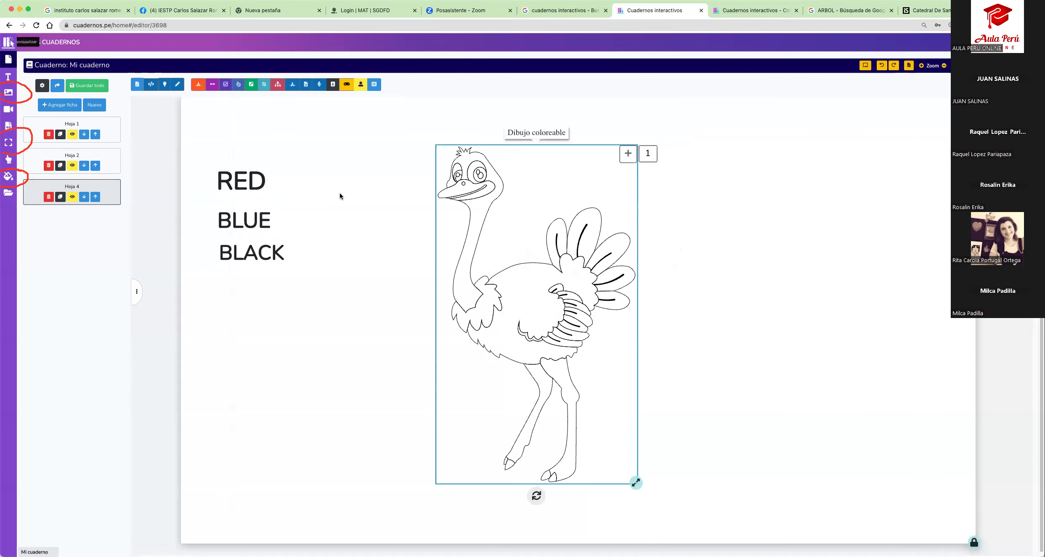
Spread the RED, BLUE and BLACK texts apart vertically in the space beside the ostrich
{"action": "left_click_drag", "start_coordinate": [252, 251], "coordinate": [260, 362]}
{"action": "left_click_drag", "start_coordinate": [251, 227], "coordinate": [264, 287]}
{"action": "left_click_drag", "start_coordinate": [241, 181], "coordinate": [274, 157]}
{"action": "left_click_drag", "start_coordinate": [258, 353], "coordinate": [277, 366]}
{"action": "key", "text": "super+z"}
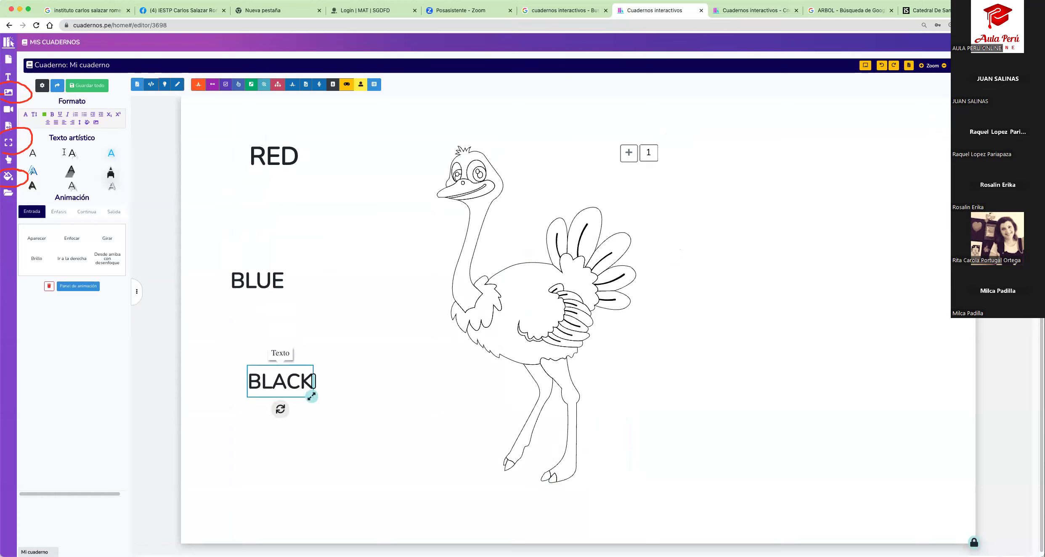
{"action": "key", "text": "super+z"}
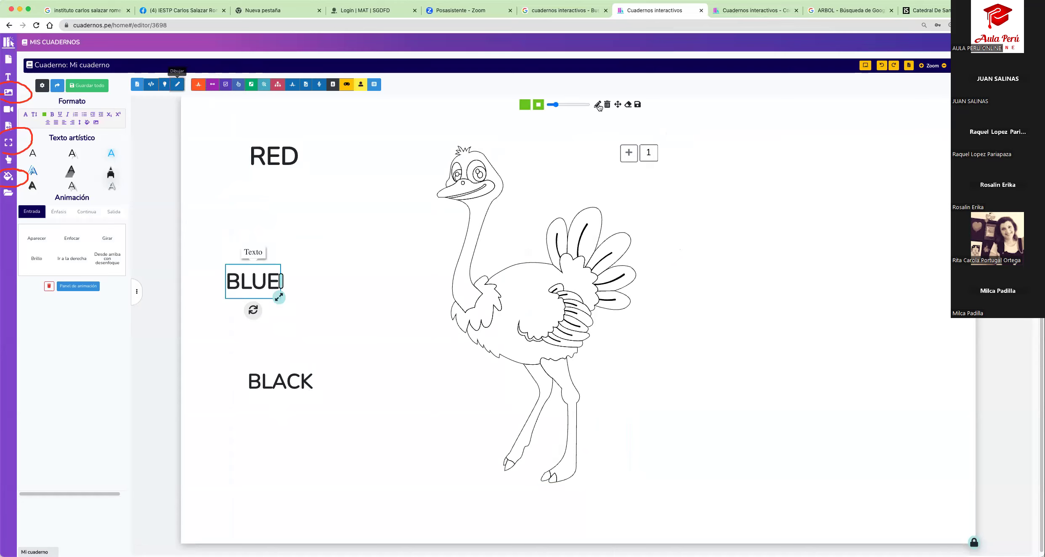
Draw a green freehand arrow from RED to the tail feathers and a pink #e91e63 arrow from BLUE to the front leg
{"action": "left_click_drag", "start_coordinate": [301, 159], "coordinate": [378, 165]}
{"action": "mouse_move", "coordinate": [433, 220]}
{"action": "left_mouse_down"}
{"action": "mouse_move", "coordinate": [477, 243]}
{"action": "mouse_move", "coordinate": [556, 236]}
{"action": "mouse_move", "coordinate": [541, 251]}
{"action": "left_mouse_up"}
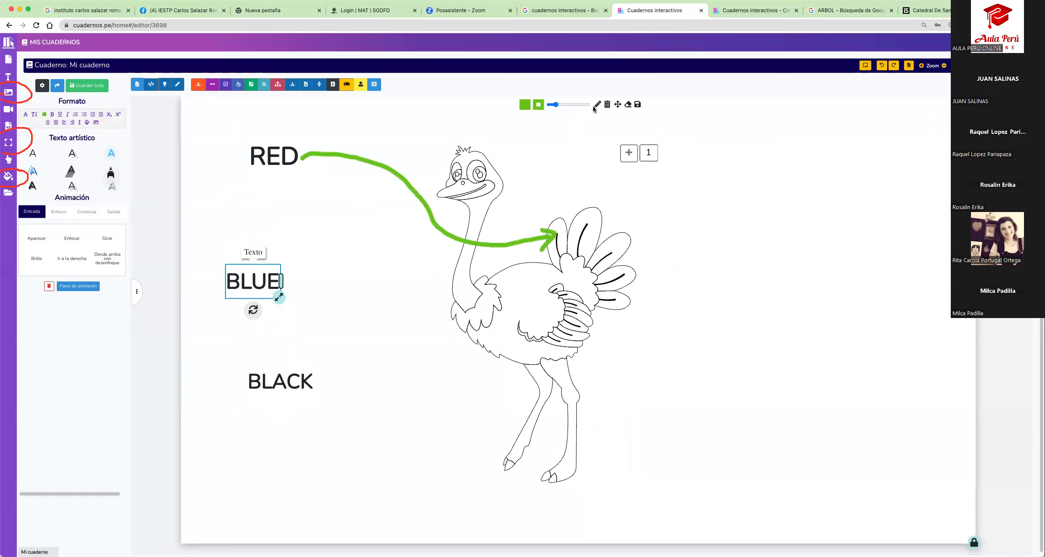
{"action": "left_click", "coordinate": [538, 106]}
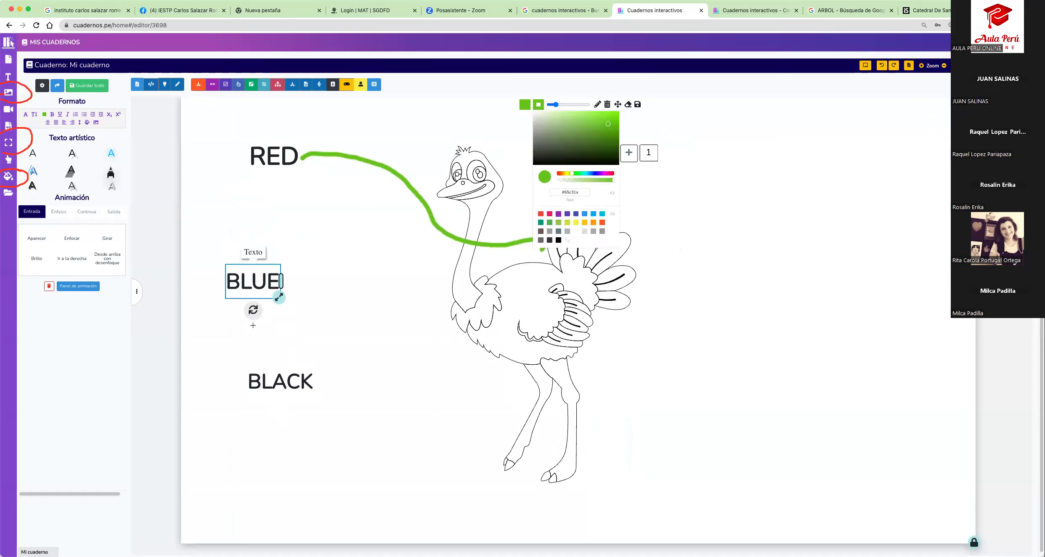
{"action": "left_click", "coordinate": [549, 214]}
{"action": "mouse_move", "coordinate": [285, 287]}
{"action": "left_mouse_down"}
{"action": "mouse_move", "coordinate": [378, 300]}
{"action": "mouse_move", "coordinate": [429, 354]}
{"action": "mouse_move", "coordinate": [531, 412]}
{"action": "left_mouse_up"}
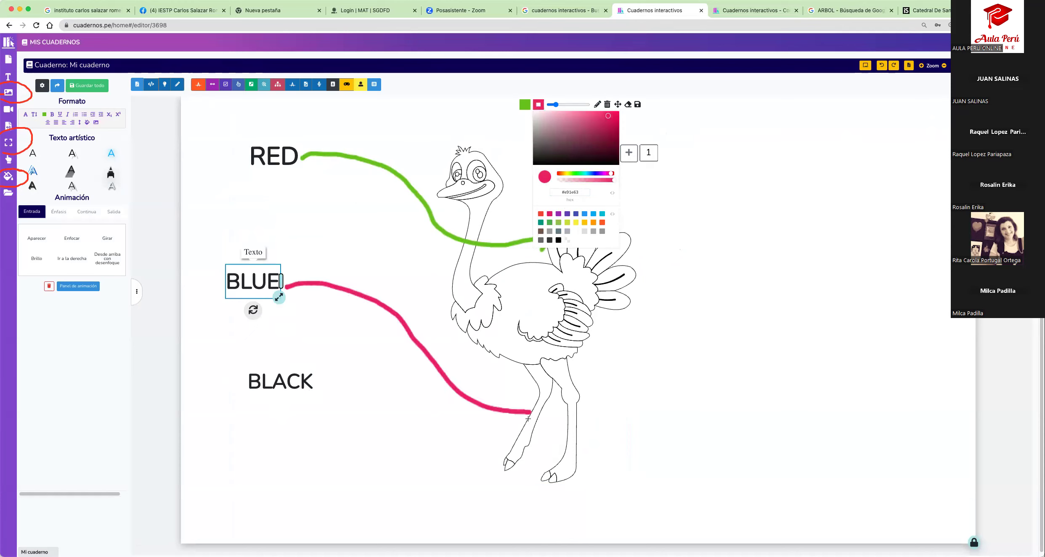
{"action": "left_click", "coordinate": [511, 146]}
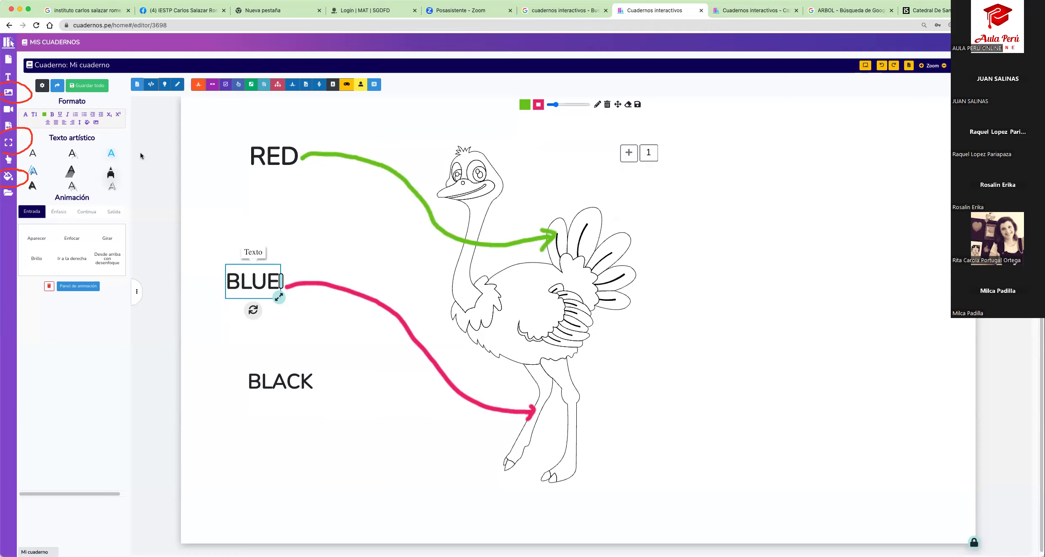
Set the pen colour to black #000000 and draw a freehand arrow from BLACK to the ostrich's chest feathers
{"action": "left_click", "coordinate": [538, 105]}
{"action": "left_click", "coordinate": [535, 164]}
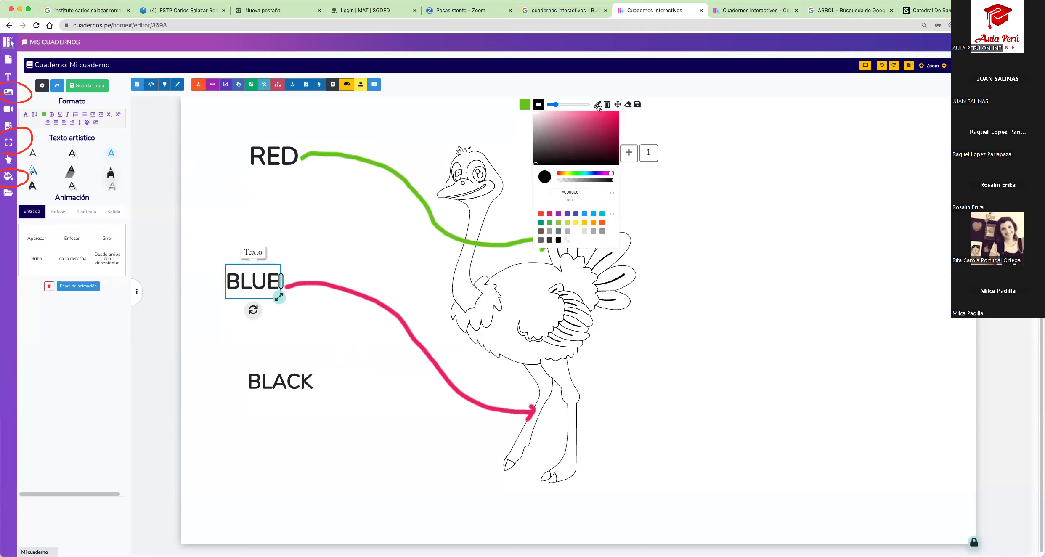
{"action": "mouse_move", "coordinate": [323, 381]}
{"action": "left_mouse_down"}
{"action": "mouse_move", "coordinate": [416, 322]}
{"action": "mouse_move", "coordinate": [471, 316]}
{"action": "mouse_move", "coordinate": [462, 322]}
{"action": "left_mouse_up"}
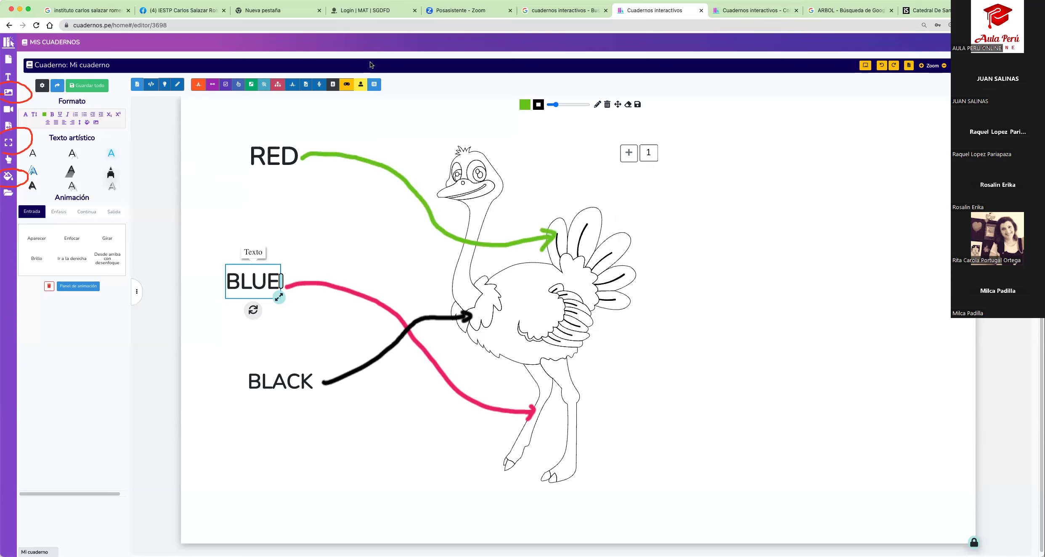
{"action": "left_click", "coordinate": [398, 50]}
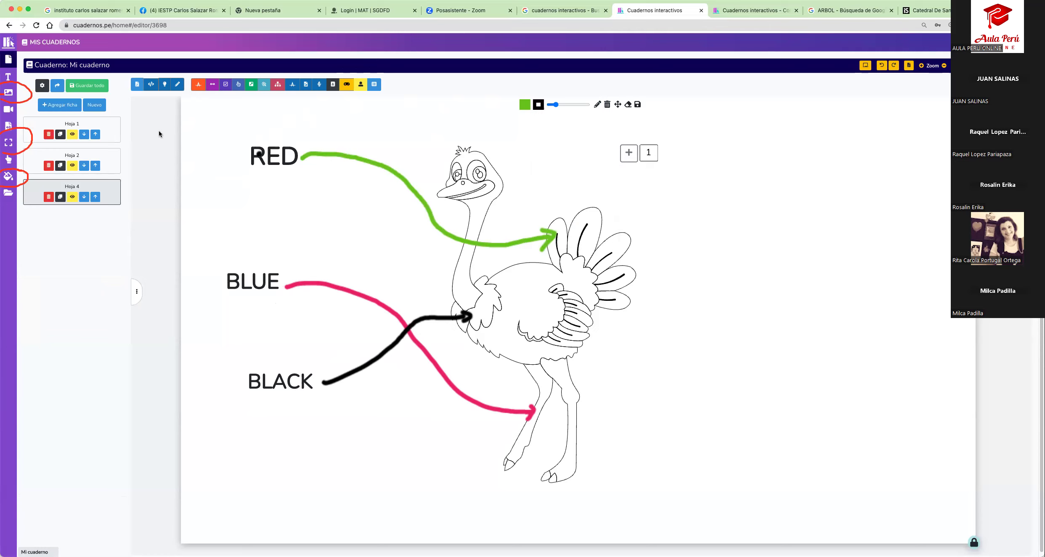
Replace the word RED with GREEN and move the text to the start of the green arrow
{"action": "left_click", "coordinate": [247, 152]}
{"action": "double_click", "coordinate": [252, 155]}
{"action": "type", "text": "GREEN"}
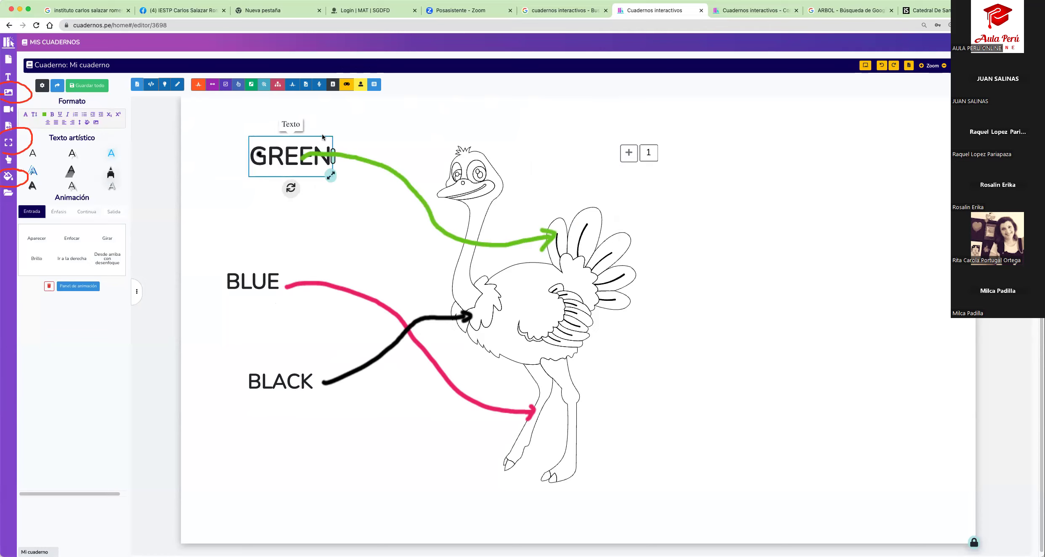
{"action": "left_click", "coordinate": [388, 131]}
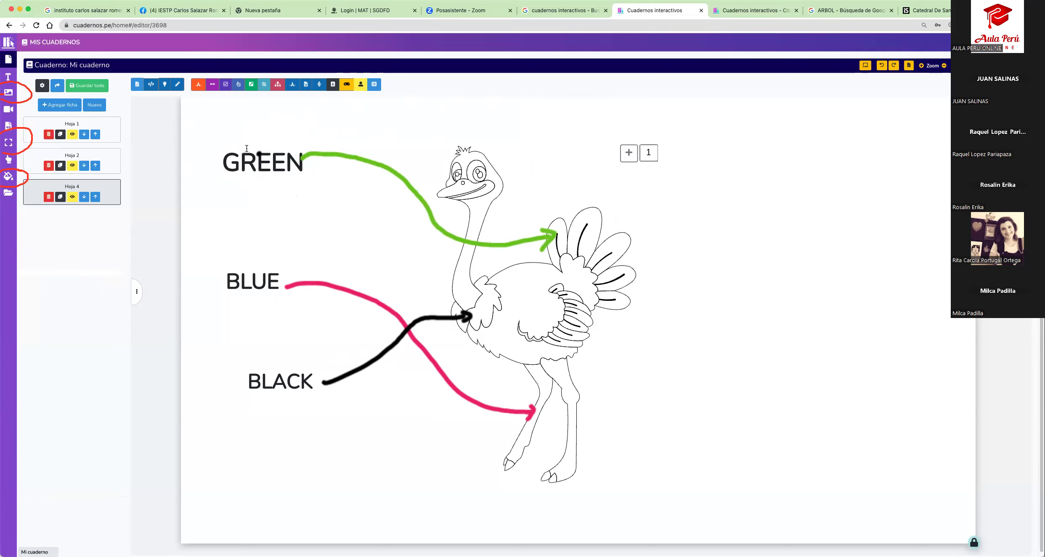
{"action": "left_click", "coordinate": [259, 154]}
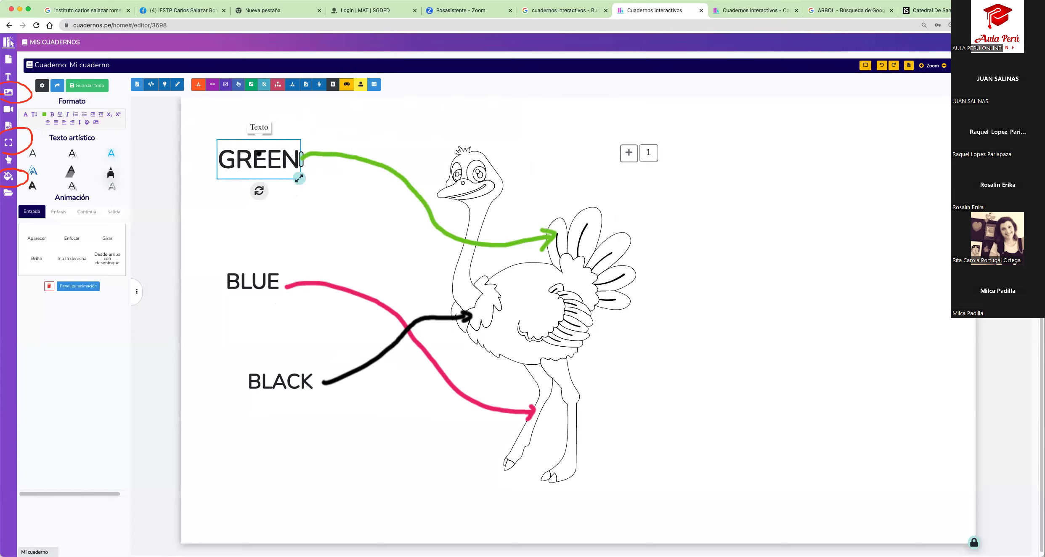
Preview the sheet and colour all of the ostrich's tail feathers green
{"action": "left_click", "coordinate": [698, 160]}
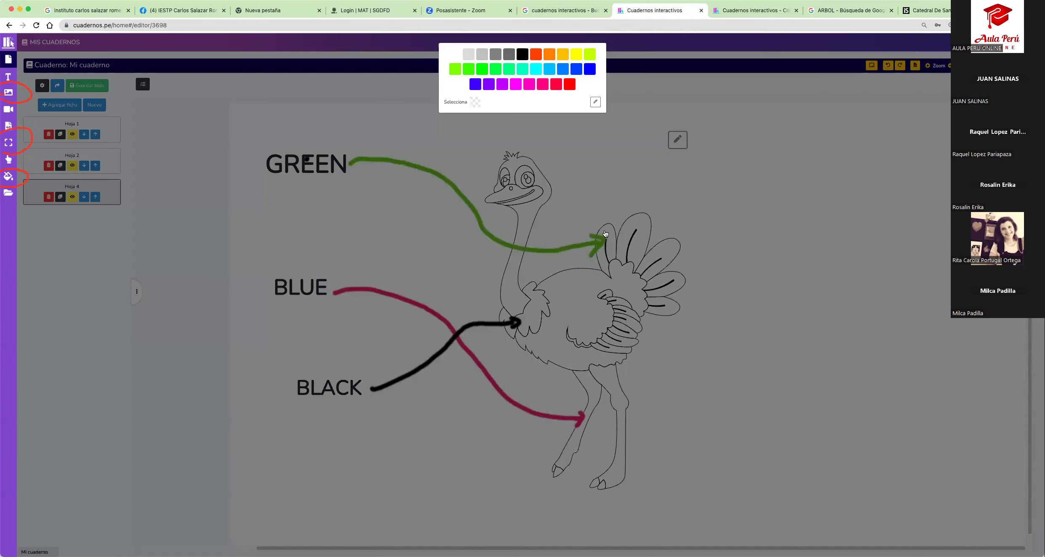
{"action": "left_click", "coordinate": [480, 69]}
{"action": "left_click", "coordinate": [636, 230]}
{"action": "left_click", "coordinate": [658, 258]}
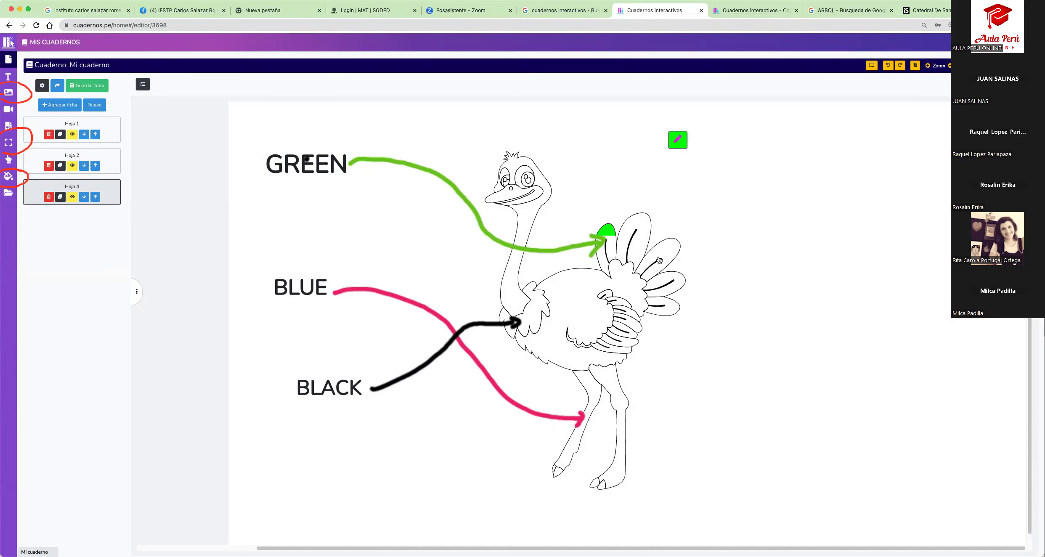
{"action": "left_click", "coordinate": [672, 309]}
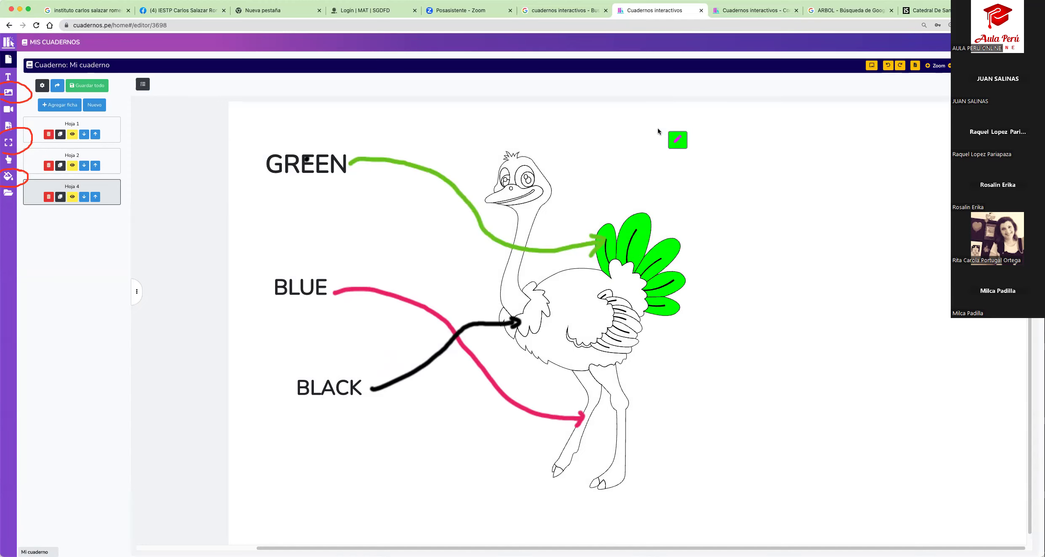
Change the fill colour to black and colour the ostrich's chest feathers
{"action": "left_click", "coordinate": [677, 140]}
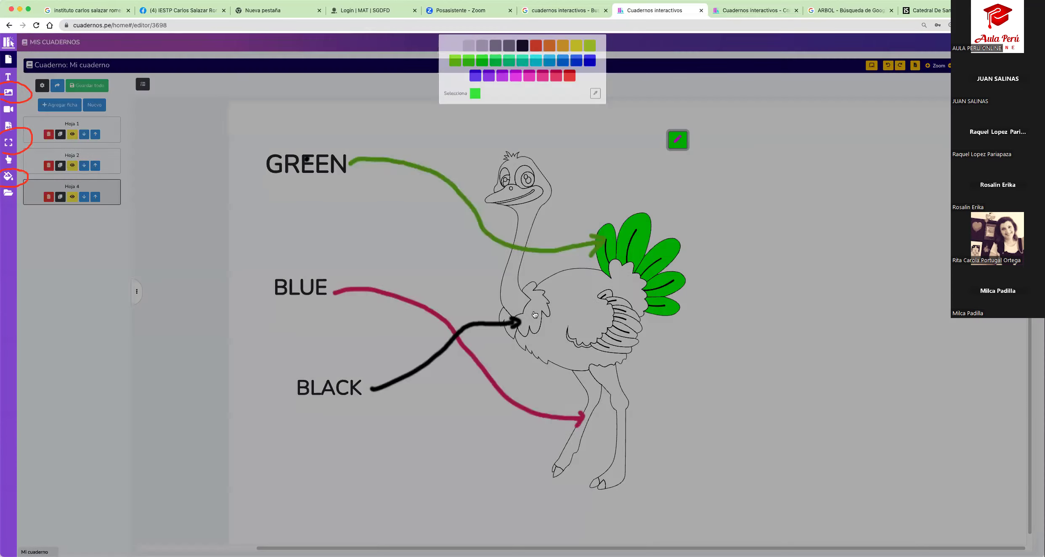
{"action": "left_click", "coordinate": [522, 54]}
{"action": "left_click", "coordinate": [536, 315]}
Change the fill colour to blue and colour both of the ostrich's legs
{"action": "left_click", "coordinate": [677, 139]}
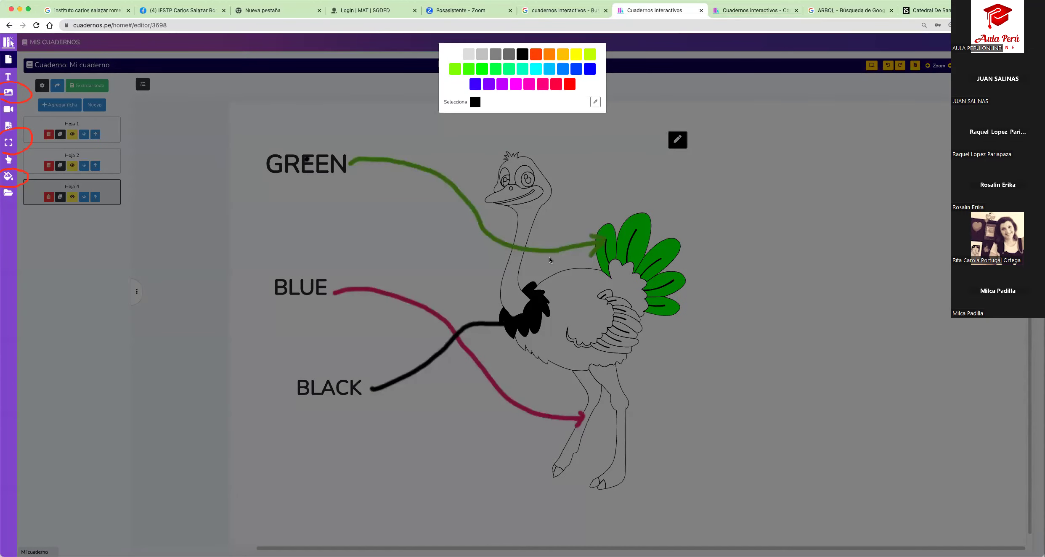
{"action": "left_click", "coordinate": [576, 69]}
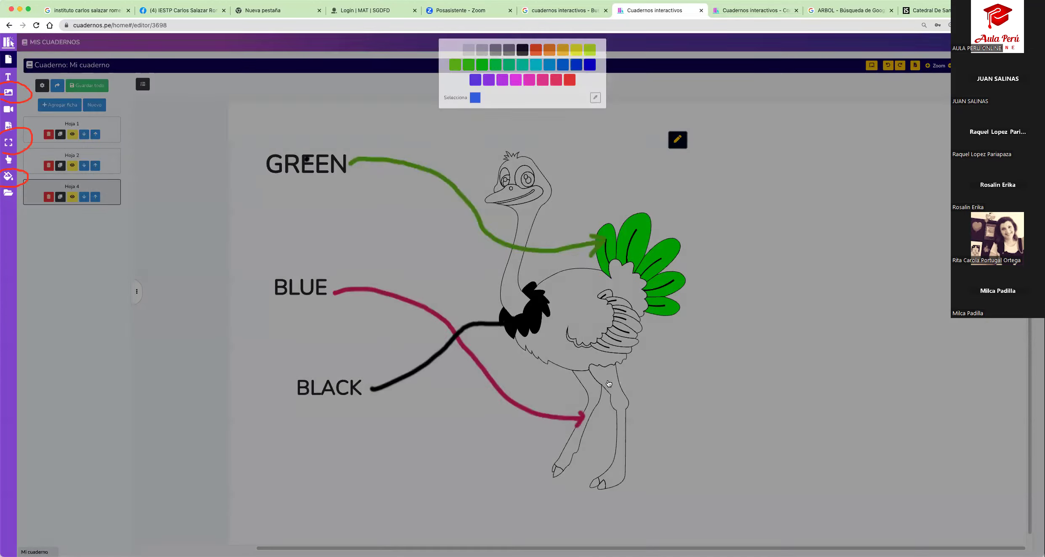
{"action": "left_click", "coordinate": [590, 381]}
{"action": "left_click", "coordinate": [607, 381]}
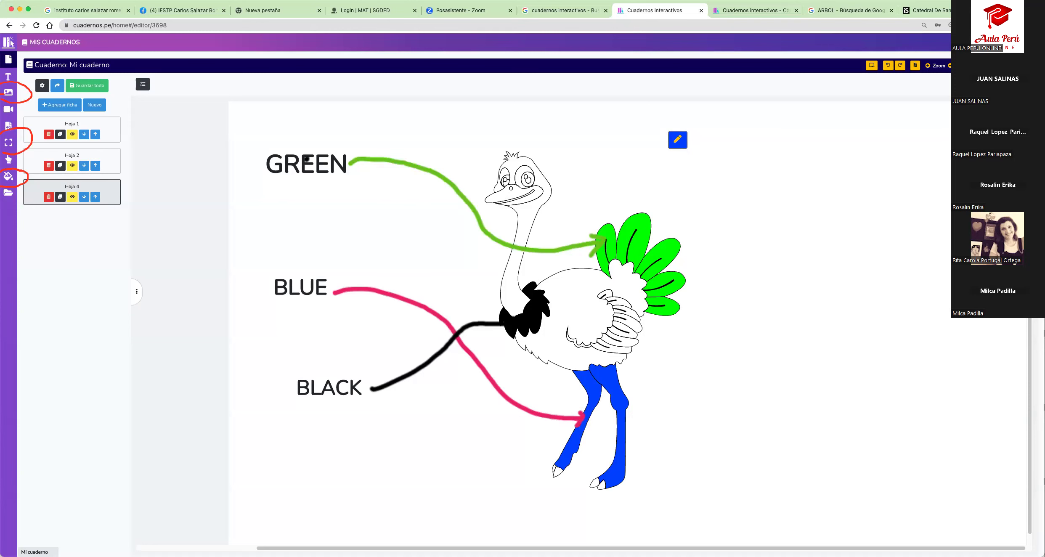
Leave the preview and delete the three hand-drawn arrows with their arrowheads, then finish drawing mode
{"action": "left_click", "coordinate": [307, 159]}
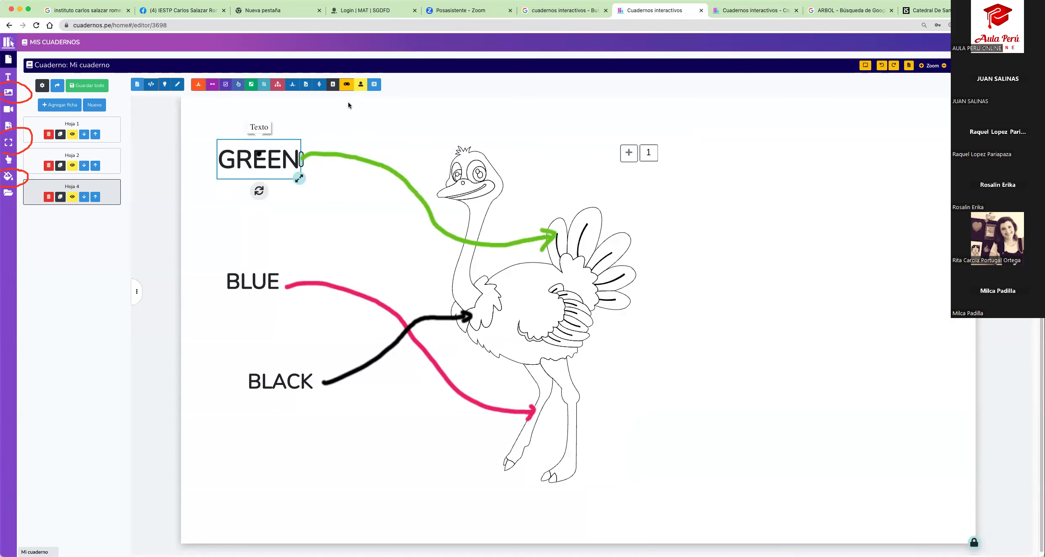
{"action": "left_click", "coordinate": [177, 84]}
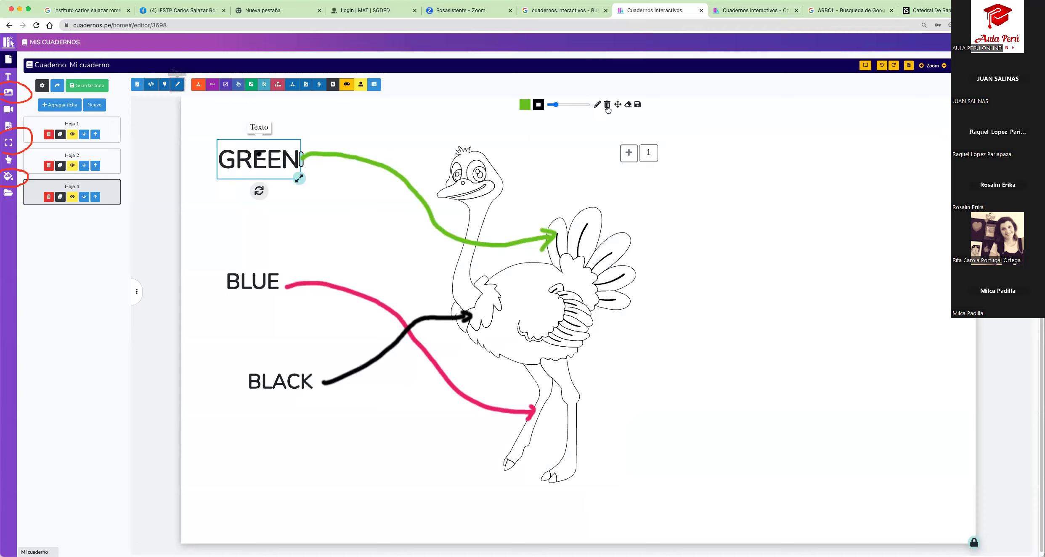
{"action": "left_click", "coordinate": [407, 184]}
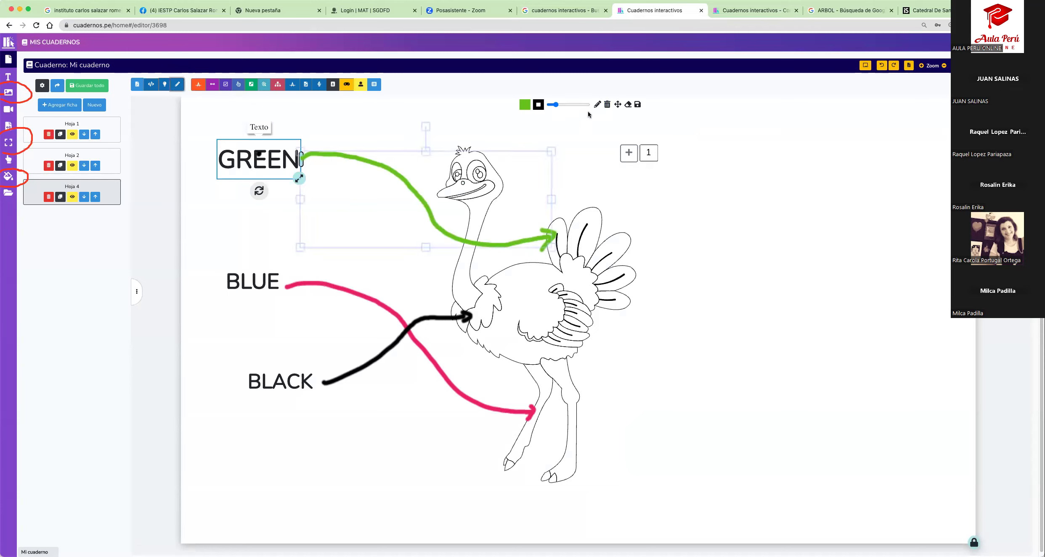
{"action": "left_click", "coordinate": [607, 106]}
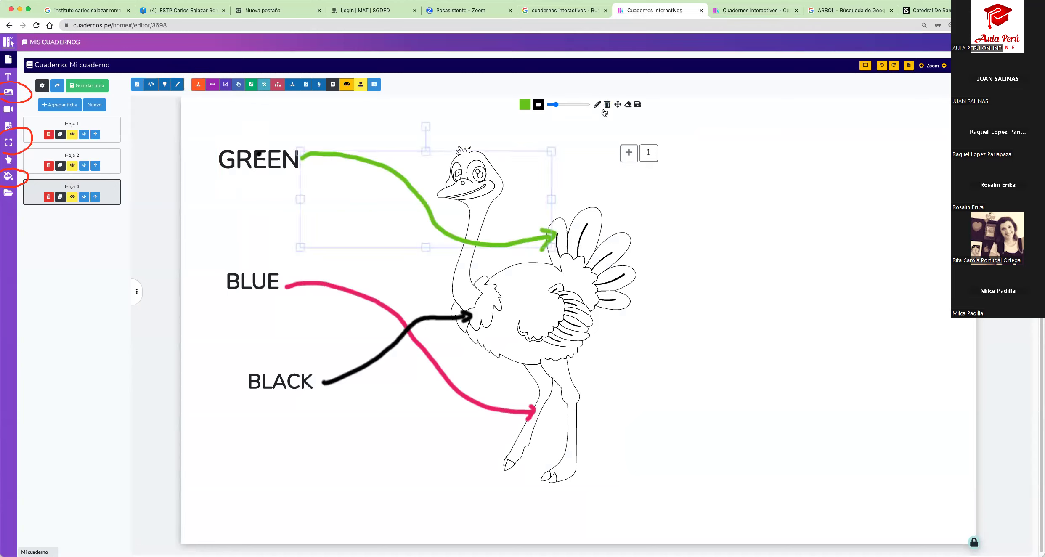
{"action": "key", "text": "Delete"}
{"action": "left_click", "coordinate": [376, 301]}
{"action": "left_click", "coordinate": [367, 365]}
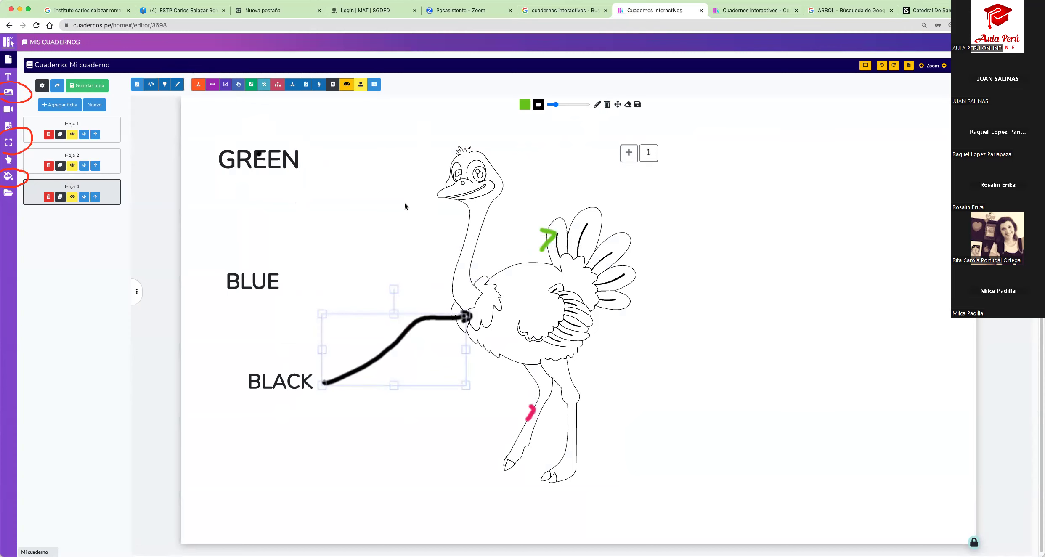
{"action": "key", "text": "Delete"}
{"action": "left_click", "coordinate": [607, 104]}
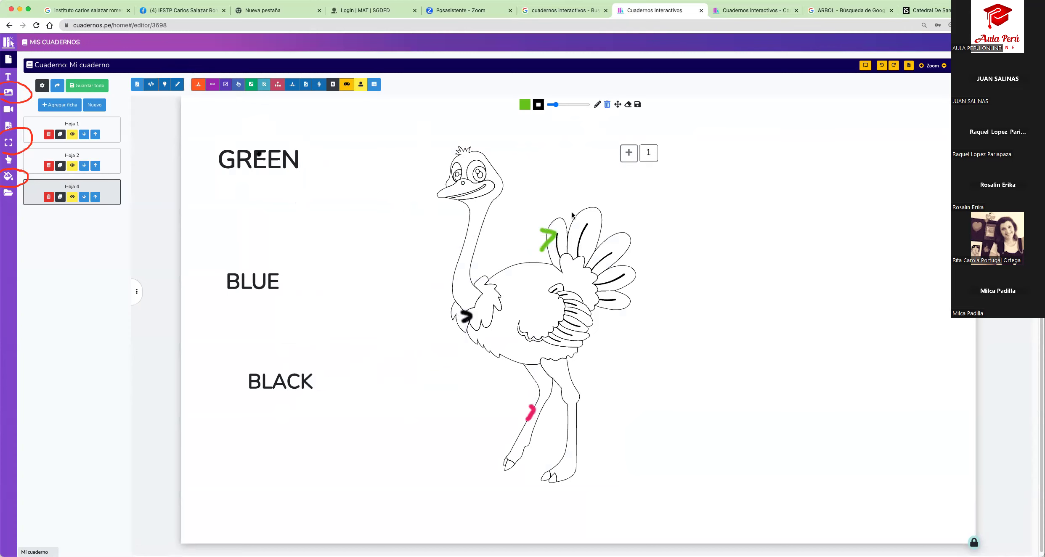
{"action": "key", "text": "Return"}
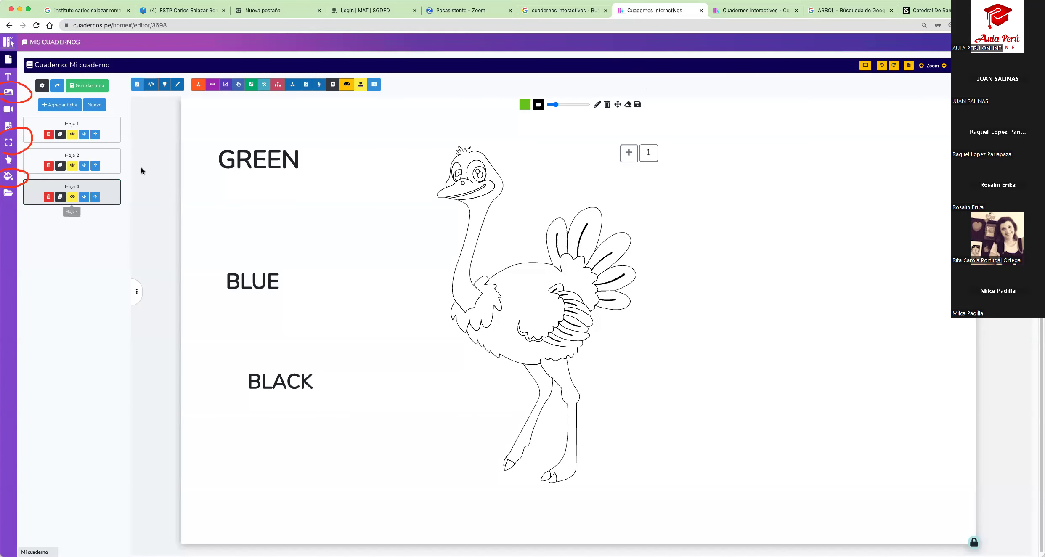
{"action": "left_click", "coordinate": [177, 84]}
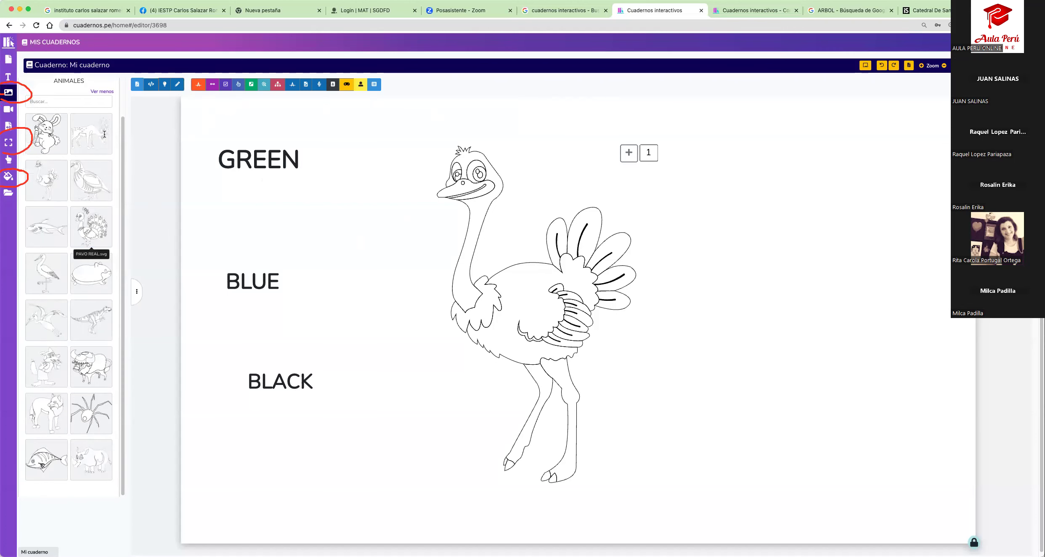
Replace the ostrich with a colourable apple from the FRUTAS category
{"action": "scroll", "coordinate": [104, 133], "scroll_direction": "up", "scroll_amount": 2}
{"action": "left_click", "coordinate": [104, 134]}
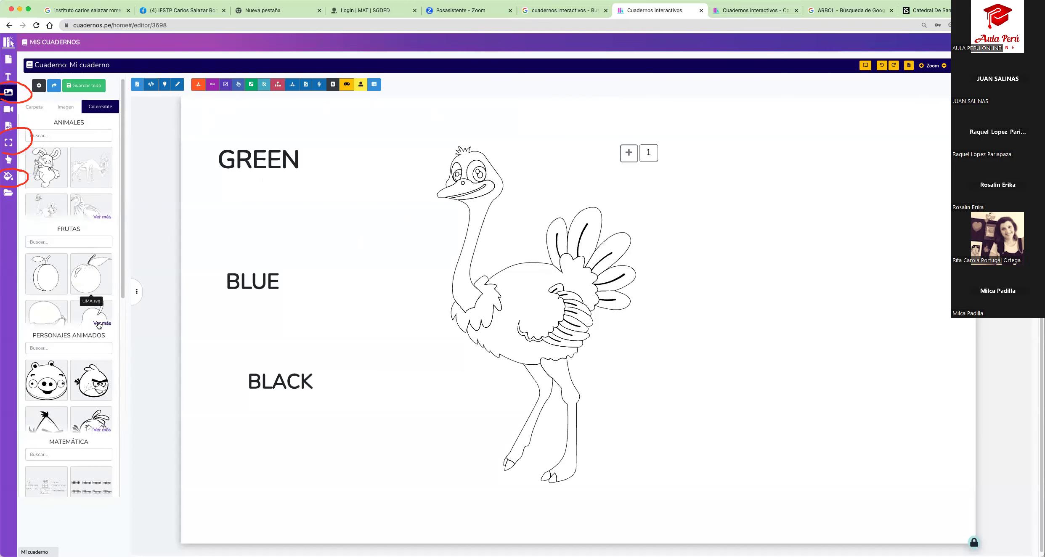
{"action": "left_click", "coordinate": [100, 323]}
{"action": "scroll", "coordinate": [99, 312], "scroll_direction": "down", "scroll_amount": 5}
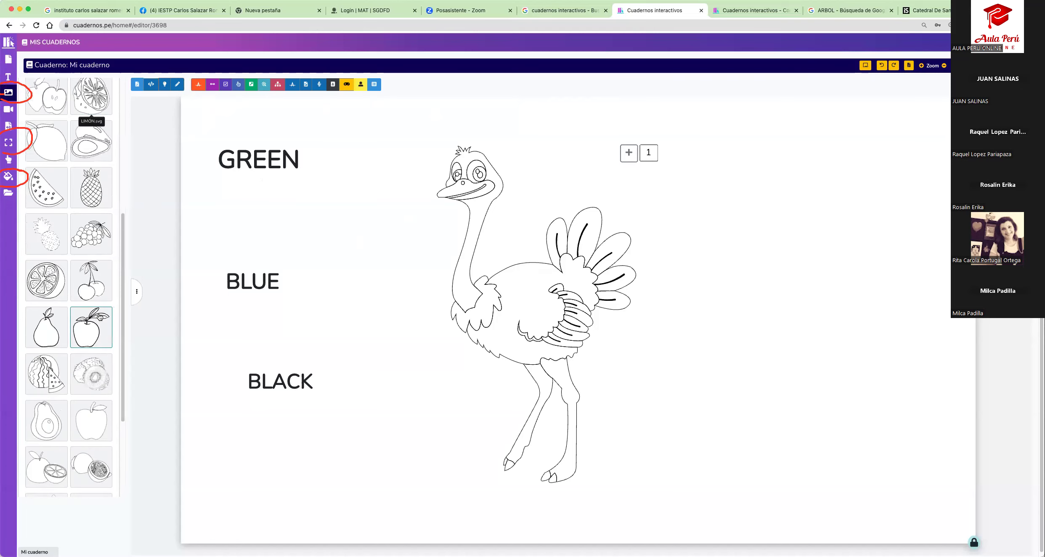
{"action": "scroll", "coordinate": [100, 317], "scroll_direction": "down", "scroll_amount": 3}
{"action": "mouse_move", "coordinate": [290, 244]}
{"action": "left_mouse_down"}
{"action": "mouse_move", "coordinate": [424, 235]}
{"action": "mouse_move", "coordinate": [523, 267]}
{"action": "left_mouse_up"}
{"action": "right_click", "coordinate": [615, 289]}
{"action": "left_click", "coordinate": [642, 309]}
Delete the words GREEN, BLUE and BLACK from the sheet
{"action": "right_click", "coordinate": [289, 165]}
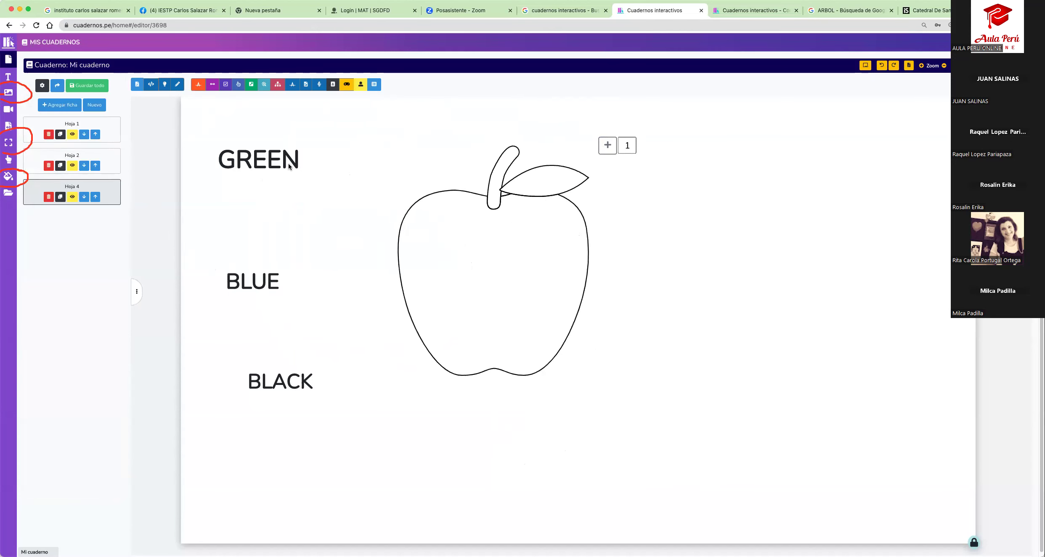
{"action": "key", "text": "Delete"}
{"action": "left_click", "coordinate": [270, 283]}
{"action": "right_click", "coordinate": [268, 275]}
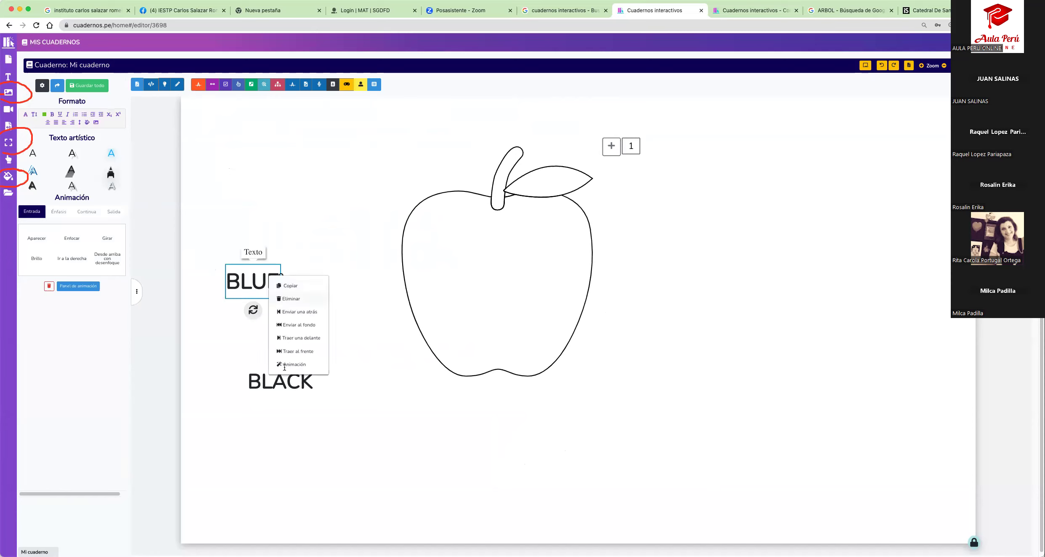
{"action": "key", "text": "Delete"}
{"action": "left_click", "coordinate": [290, 381]}
{"action": "right_click", "coordinate": [283, 374]}
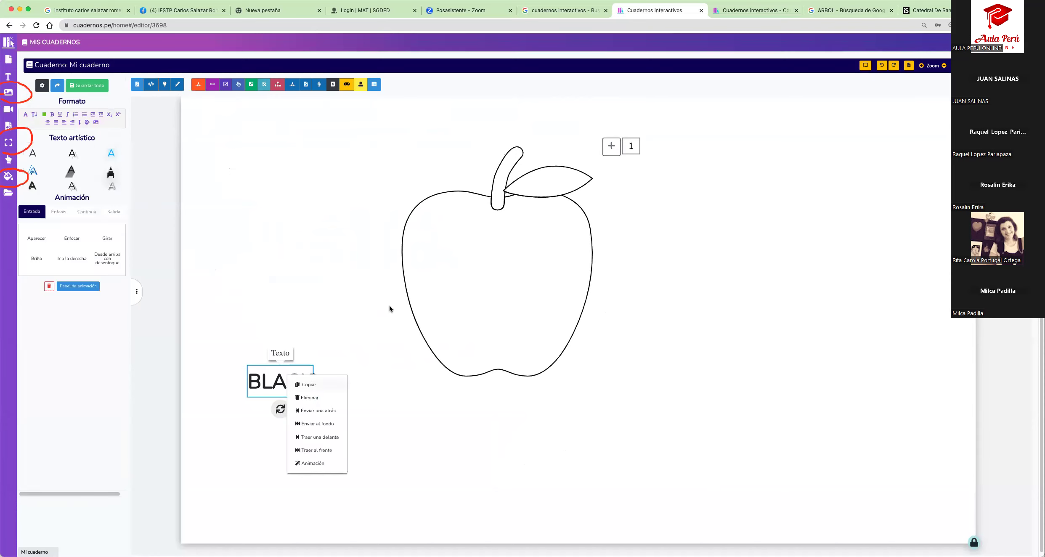
{"action": "key", "text": "Delete"}
Add an audio recorder centred below the apple and adjust the apple's position
{"action": "left_click_drag", "start_coordinate": [456, 287], "coordinate": [472, 299]}
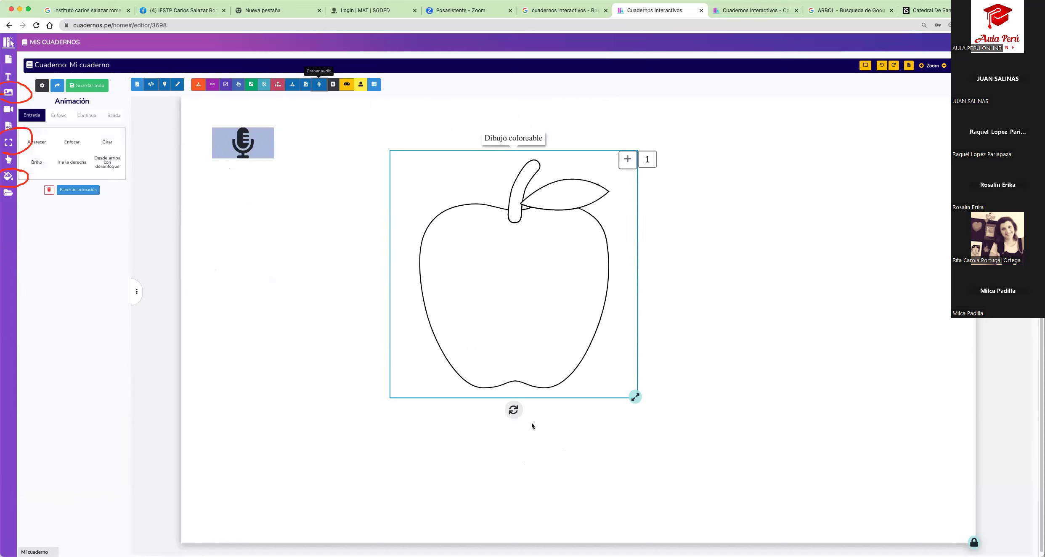
{"action": "left_click_drag", "start_coordinate": [578, 252], "coordinate": [578, 244]}
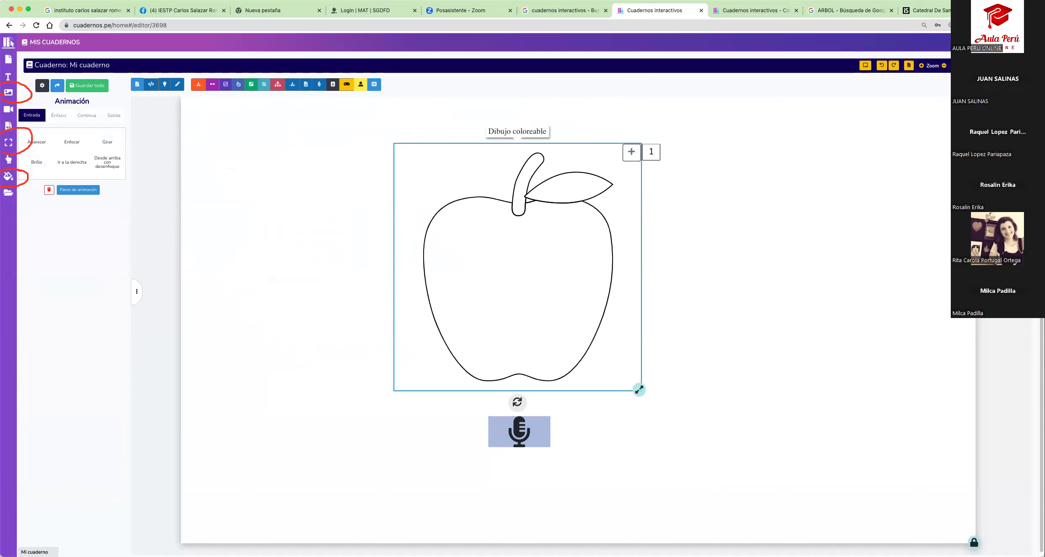
Preview the sheet and colour the body of the apple red
{"action": "left_click", "coordinate": [678, 140]}
{"action": "left_click", "coordinate": [554, 88]}
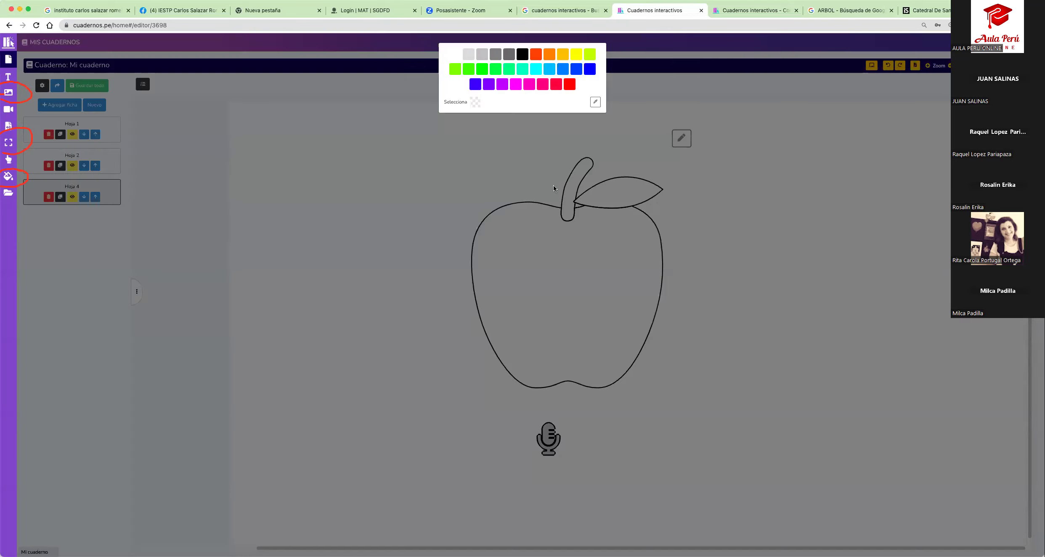
{"action": "left_click", "coordinate": [550, 239]}
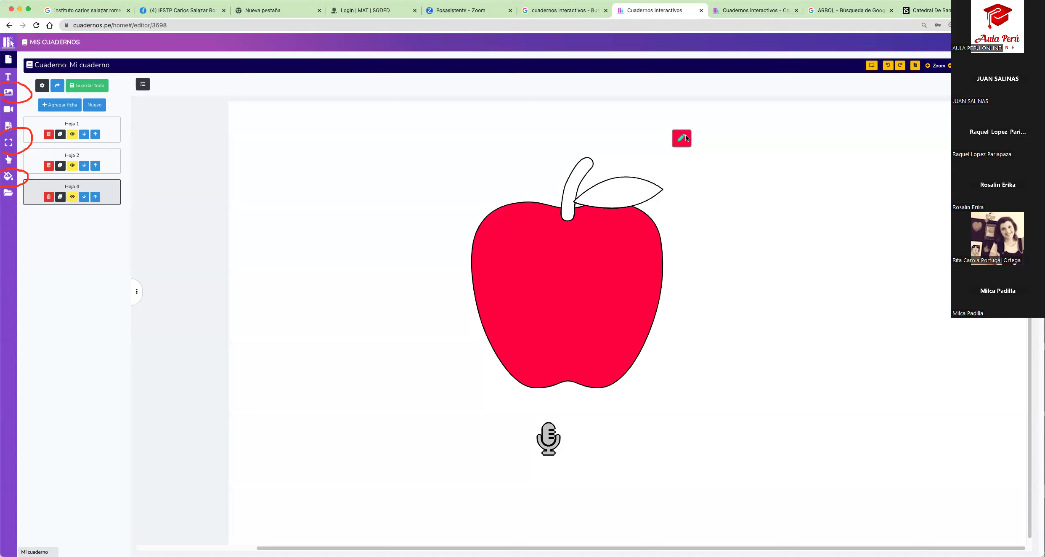
Colour the apple's leaf green and its stem brown
{"action": "left_click", "coordinate": [677, 139]}
{"action": "left_click", "coordinate": [521, 69]}
{"action": "left_click", "coordinate": [605, 186]}
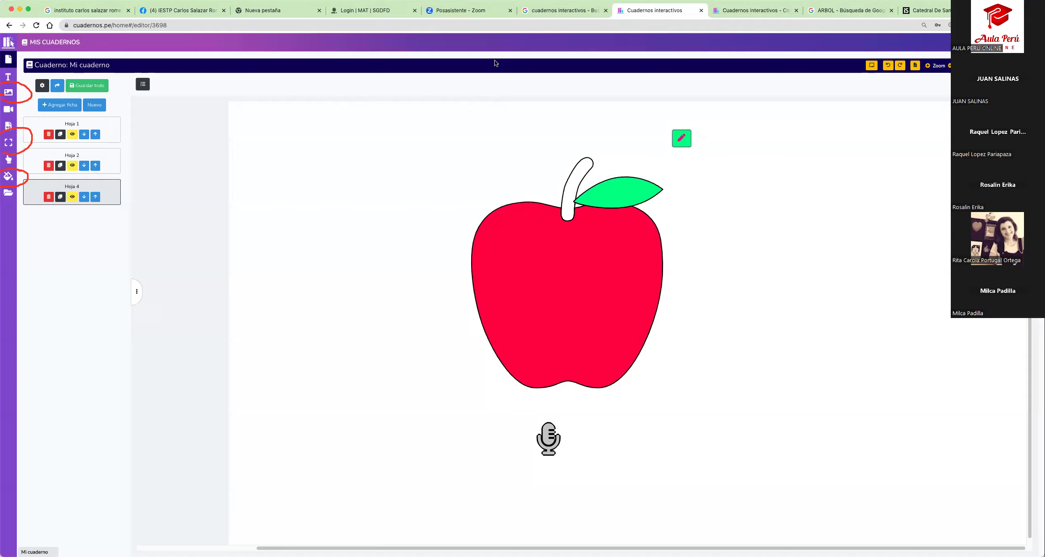
{"action": "left_click", "coordinate": [533, 61]}
{"action": "left_click", "coordinate": [476, 105]}
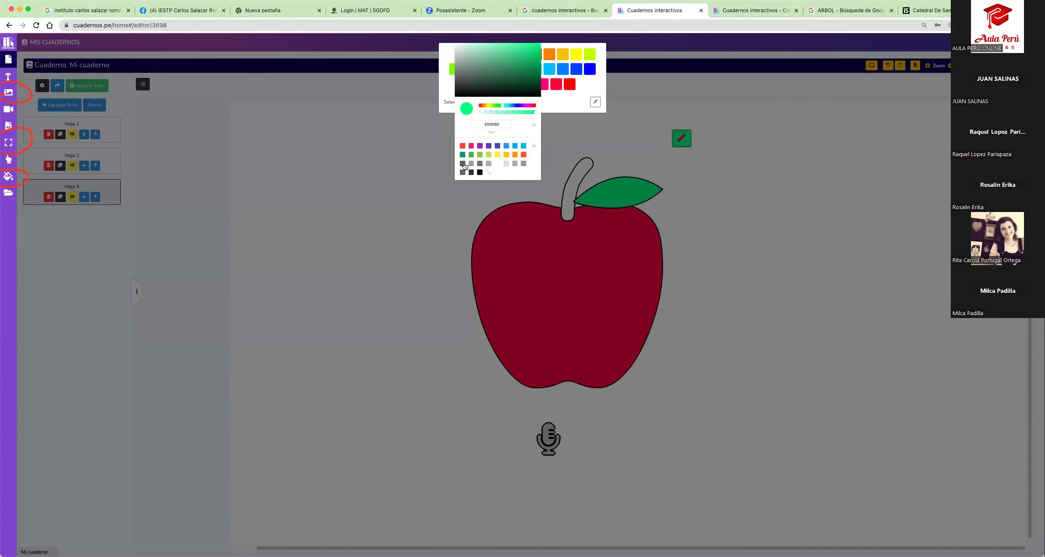
{"action": "left_click", "coordinate": [576, 177]}
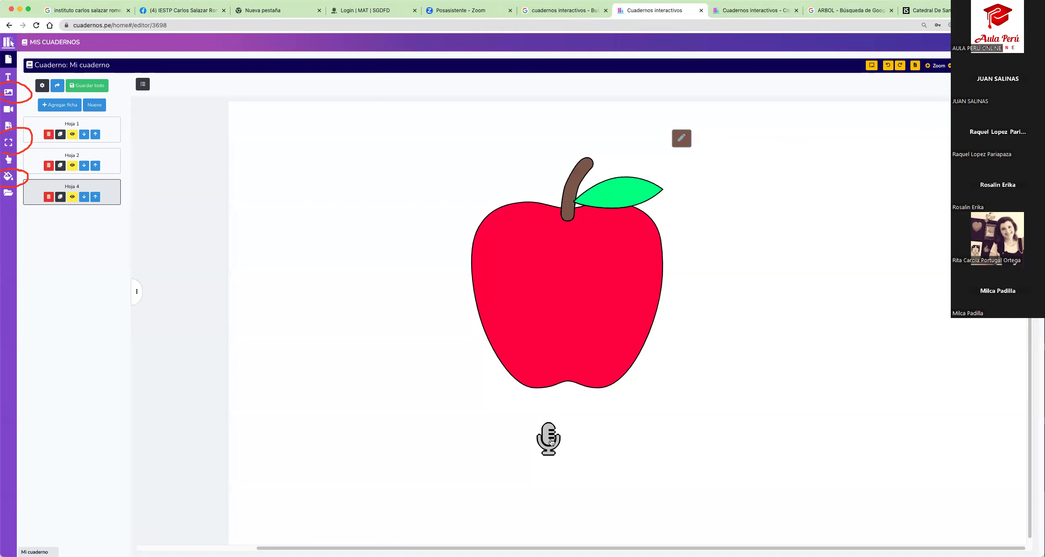
Record an audio clip titled ORACION with the recorder below the apple
{"action": "left_click", "coordinate": [548, 440]}
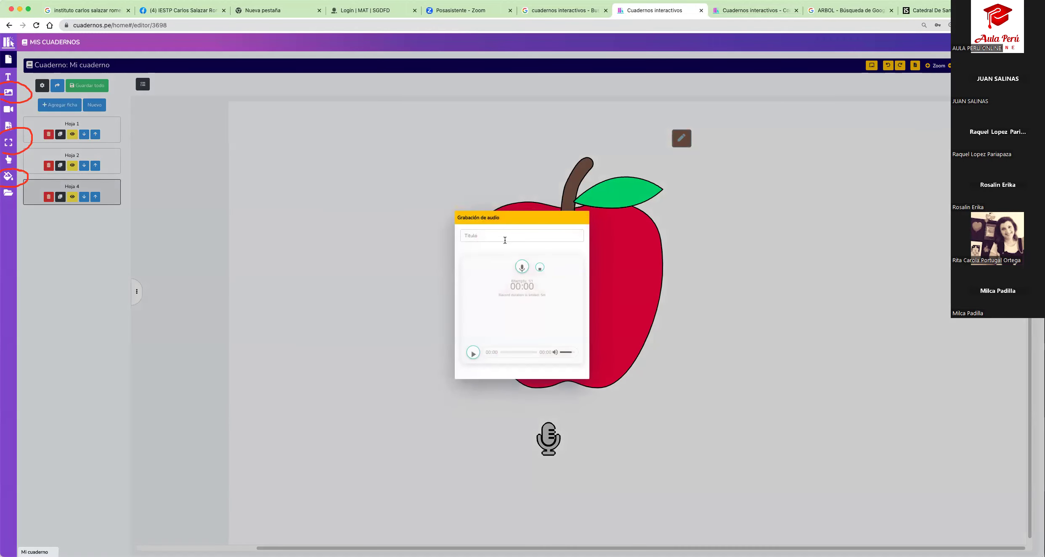
{"action": "left_click", "coordinate": [508, 236]}
{"action": "type", "text": "ORACION"}
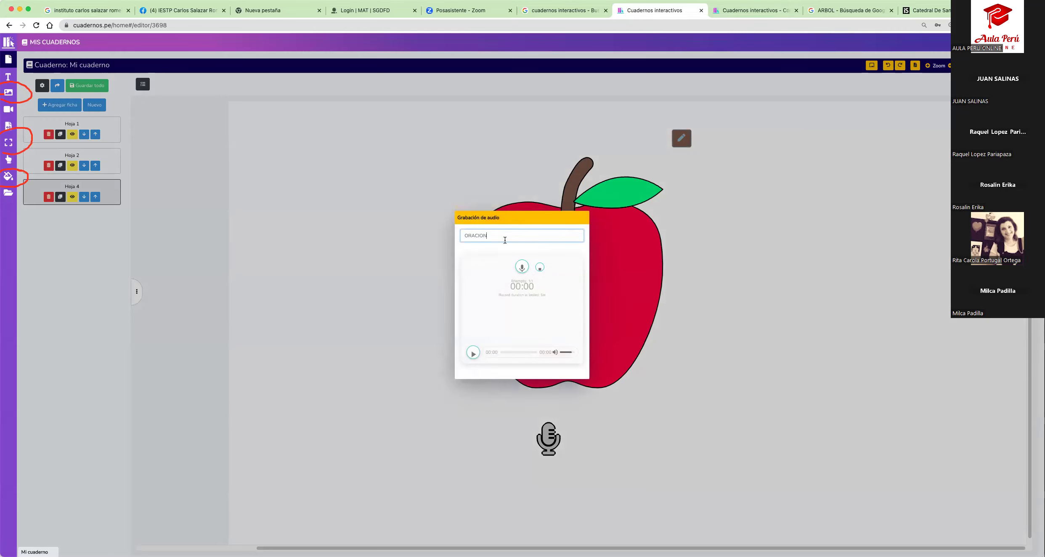
{"action": "left_click", "coordinate": [526, 269]}
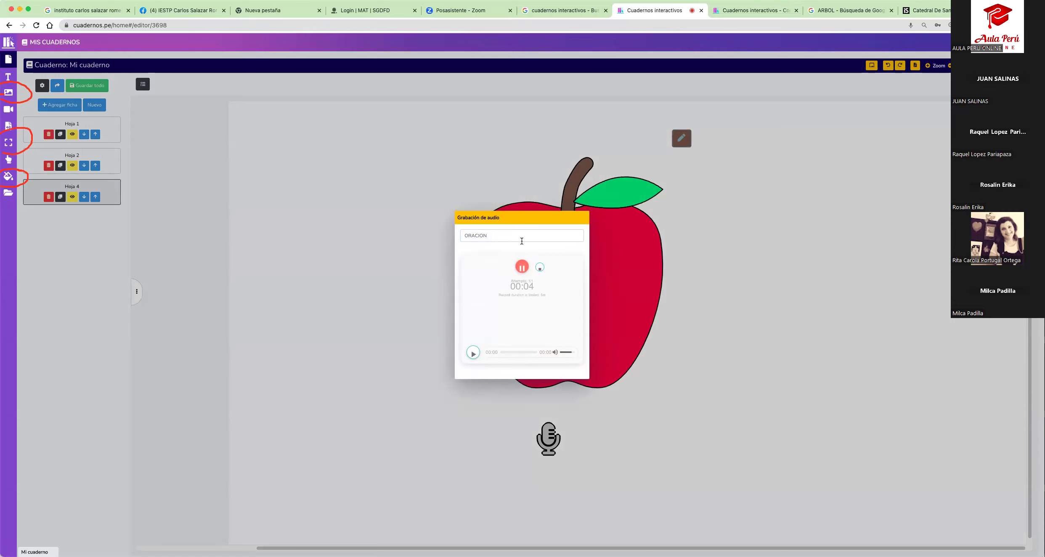
{"action": "left_click", "coordinate": [539, 268]}
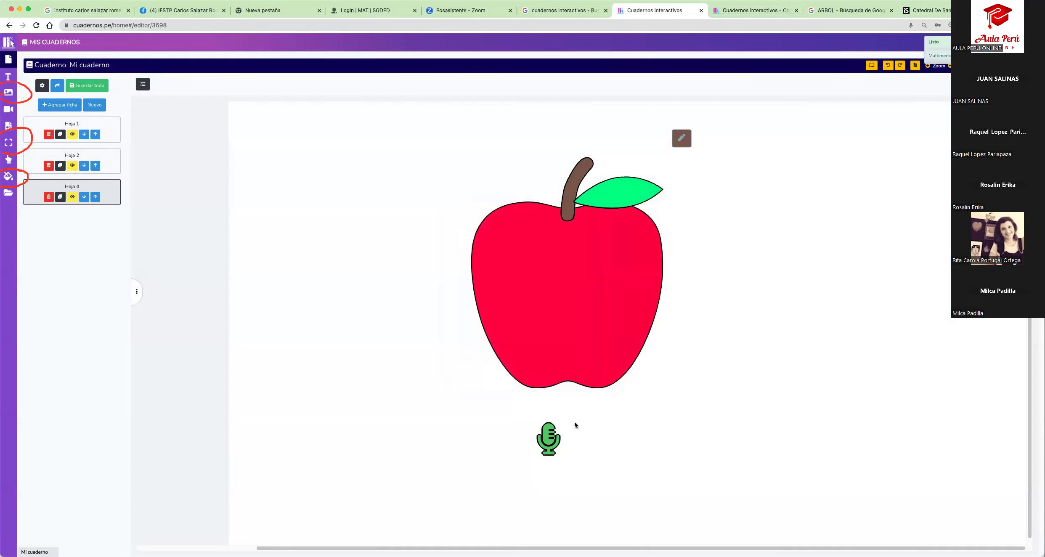
{"action": "mouse_move", "coordinate": [559, 436]}
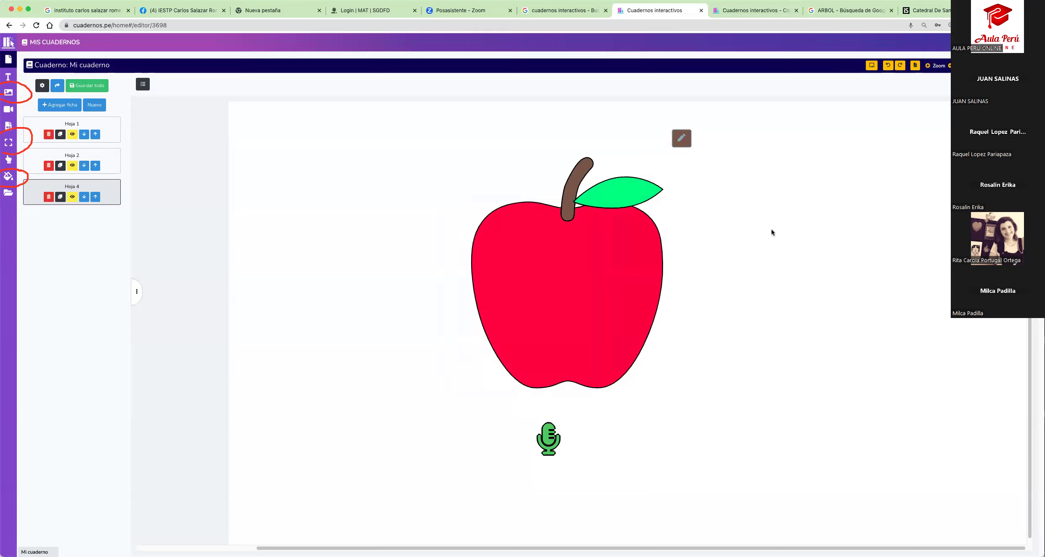
Check the colour palette in the preview and return to editing the sheet
{"action": "left_click", "coordinate": [681, 138]}
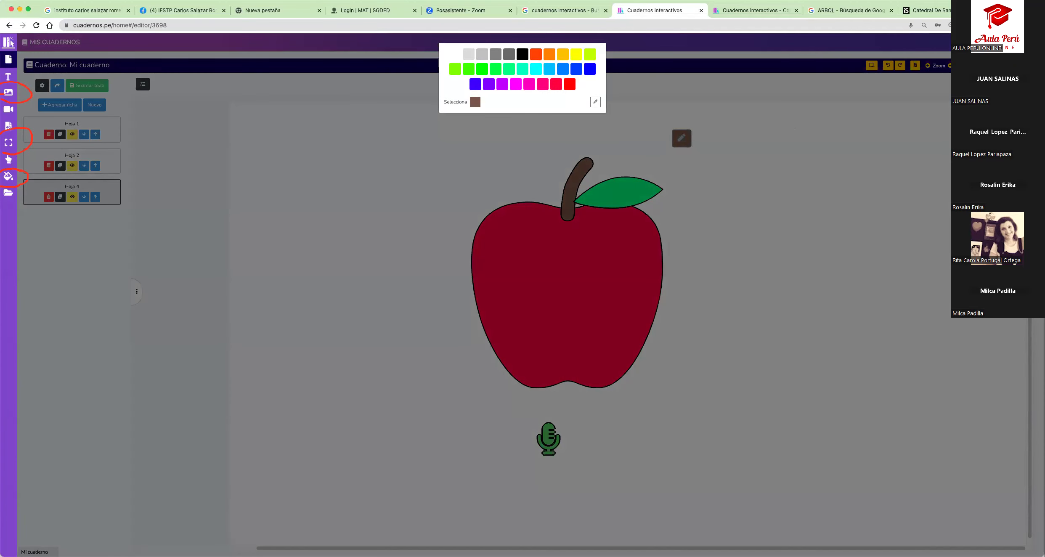
{"action": "key", "text": "Escape"}
{"action": "left_click", "coordinate": [871, 65]}
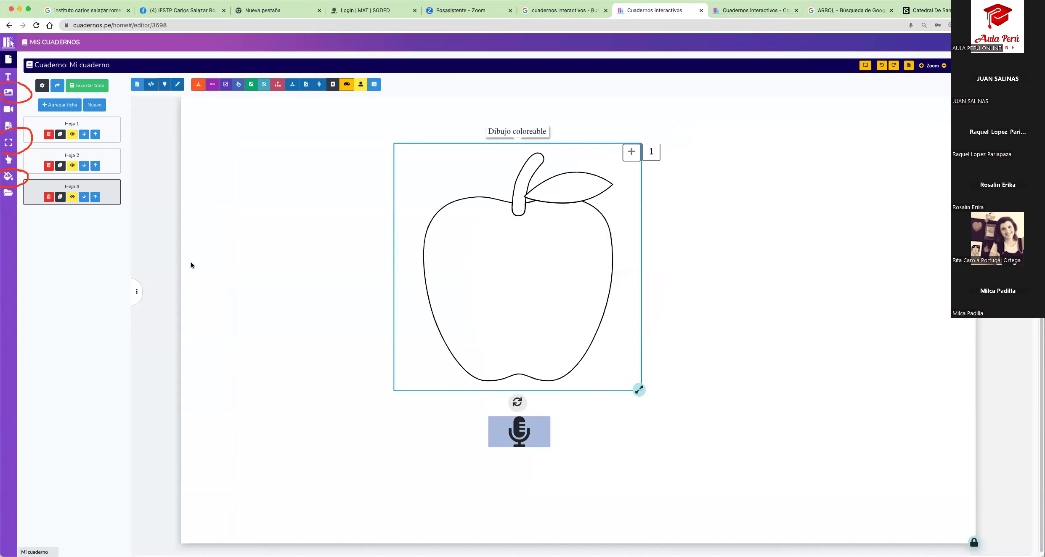
Browse the categories of the image library and list all of the Personajes animados
{"action": "left_click", "coordinate": [8, 94]}
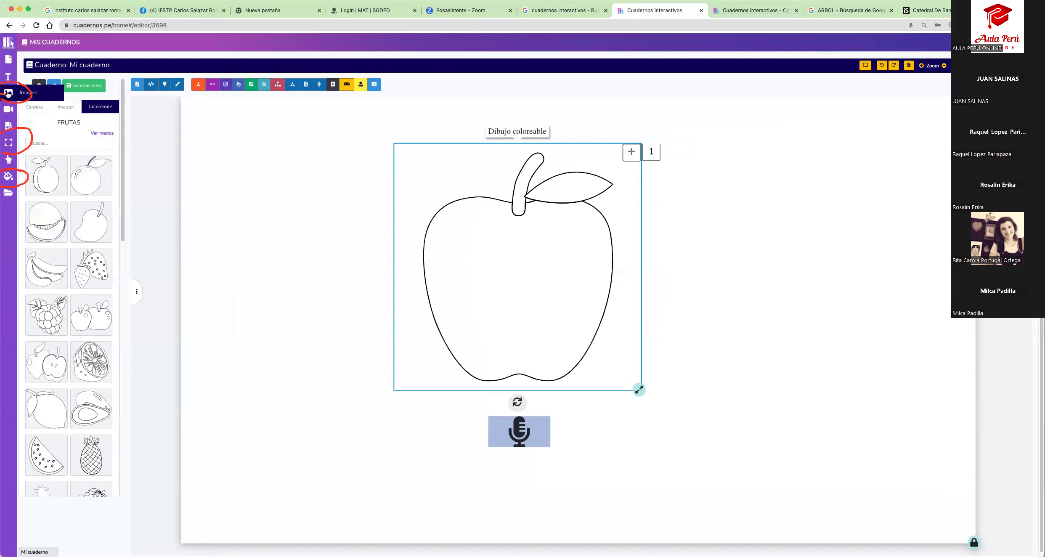
{"action": "left_click", "coordinate": [99, 133]}
{"action": "left_click", "coordinate": [65, 107]}
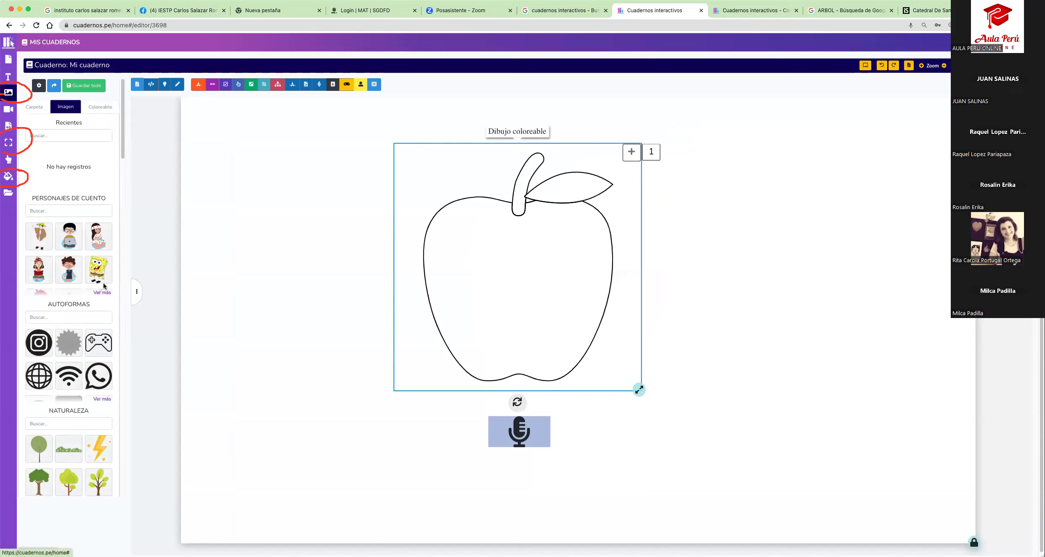
{"action": "scroll", "coordinate": [100, 255], "scroll_direction": "down", "scroll_amount": 10}
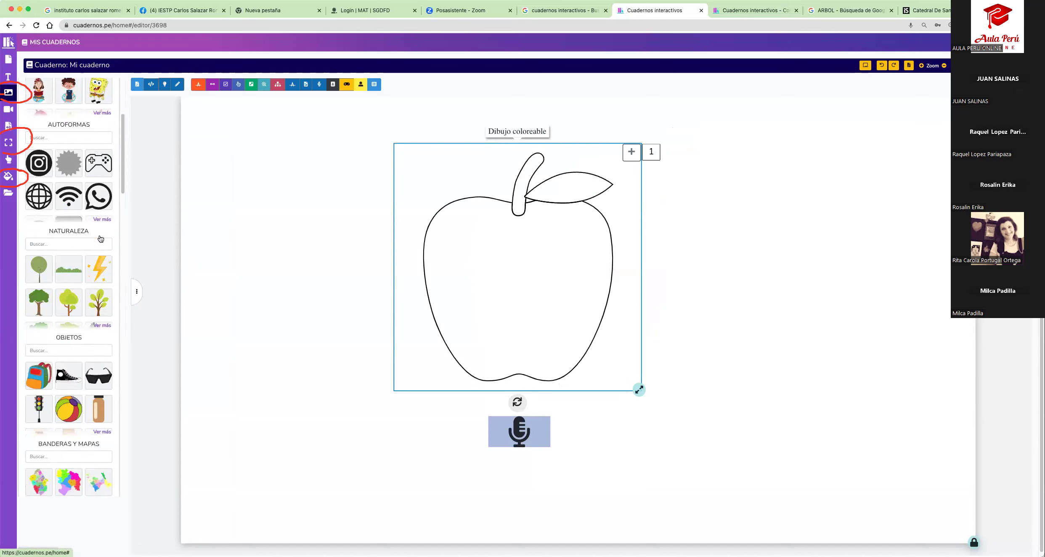
{"action": "scroll", "coordinate": [99, 235], "scroll_direction": "down", "scroll_amount": 5}
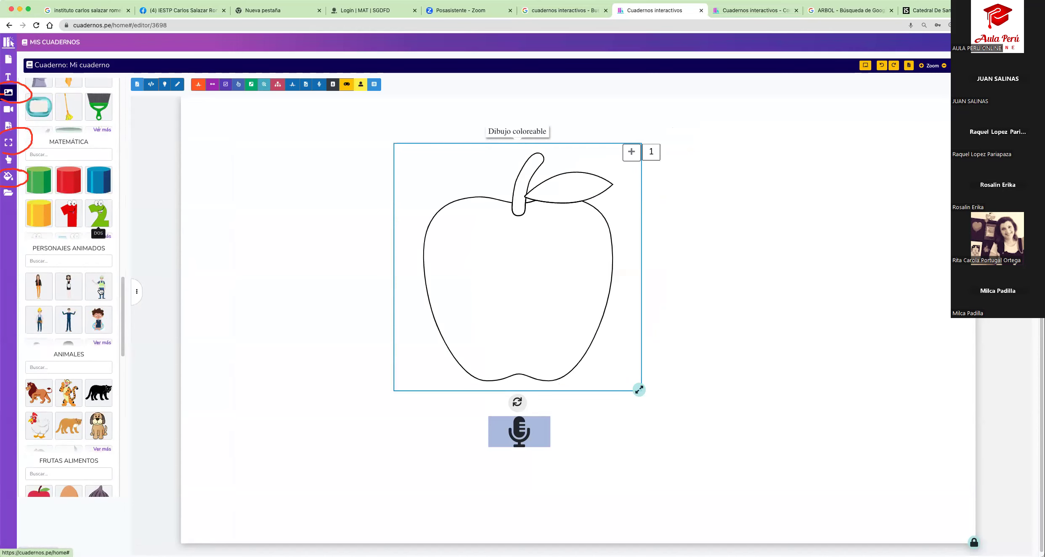
{"action": "scroll", "coordinate": [101, 288], "scroll_direction": "down", "scroll_amount": 5}
{"action": "scroll", "coordinate": [113, 261], "scroll_direction": "up", "scroll_amount": 3}
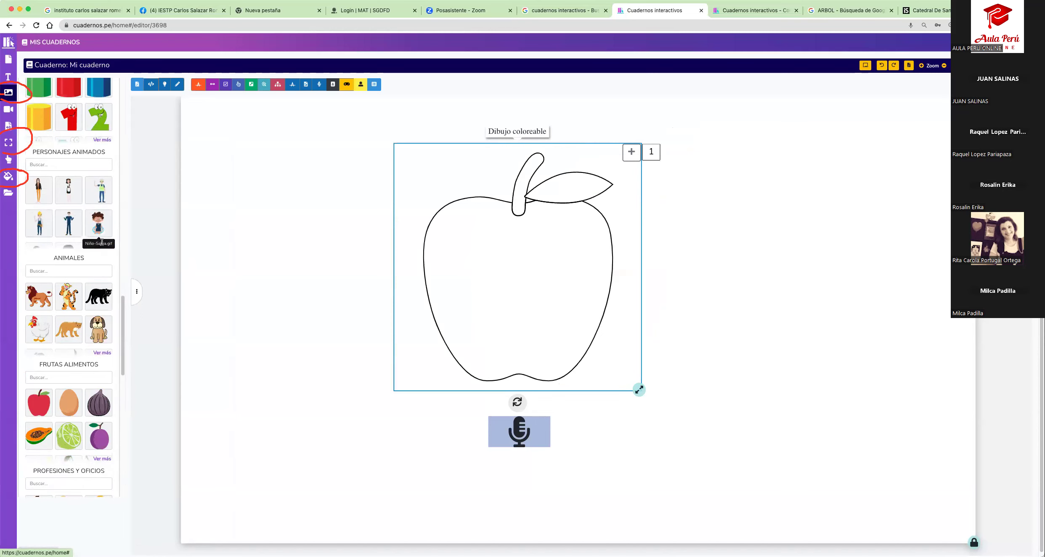
{"action": "left_click", "coordinate": [104, 247]}
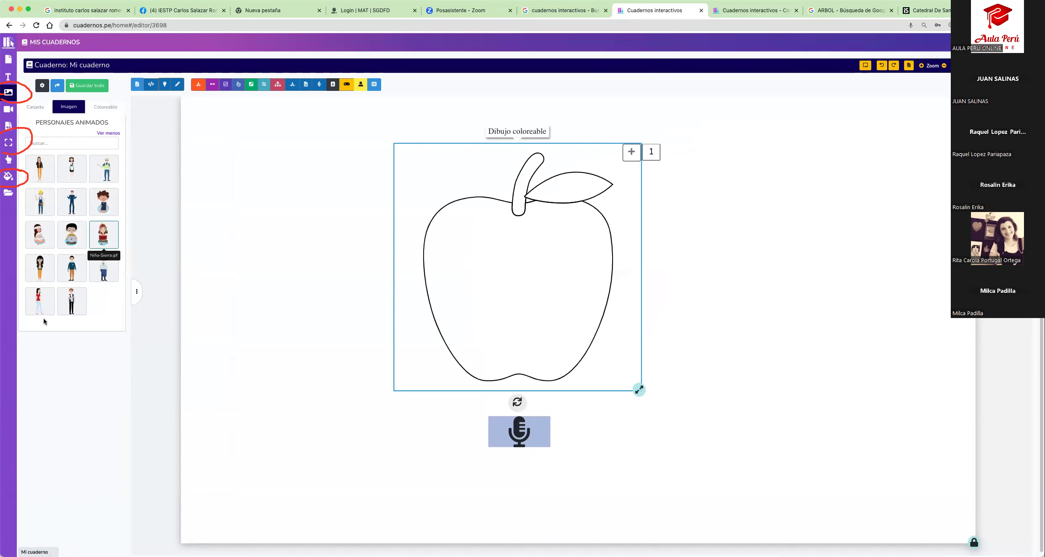
Delete the apple drawing and place the animated man with a phone on the sheet
{"action": "right_click", "coordinate": [521, 247]}
{"action": "left_click", "coordinate": [542, 267]}
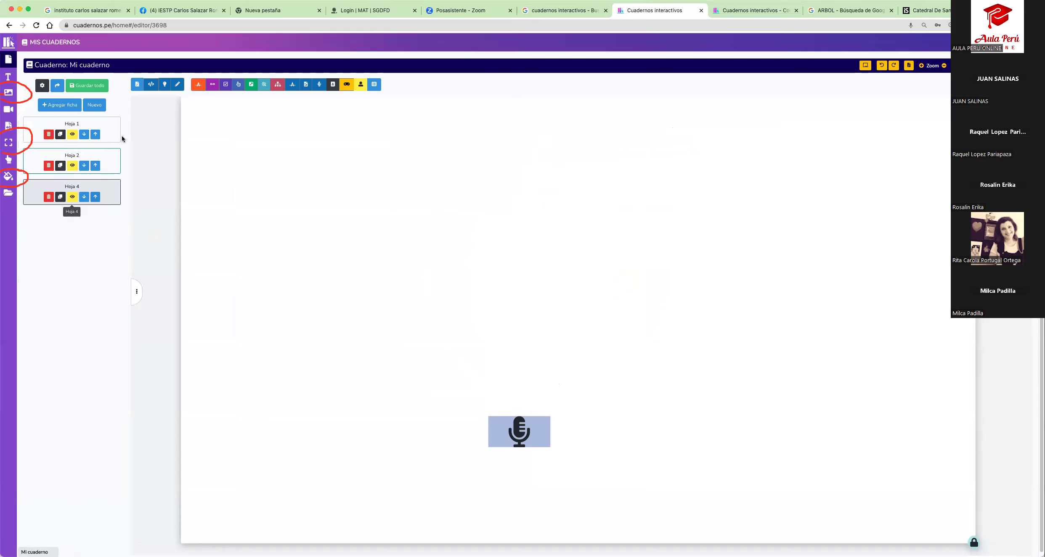
{"action": "left_click", "coordinate": [9, 92]}
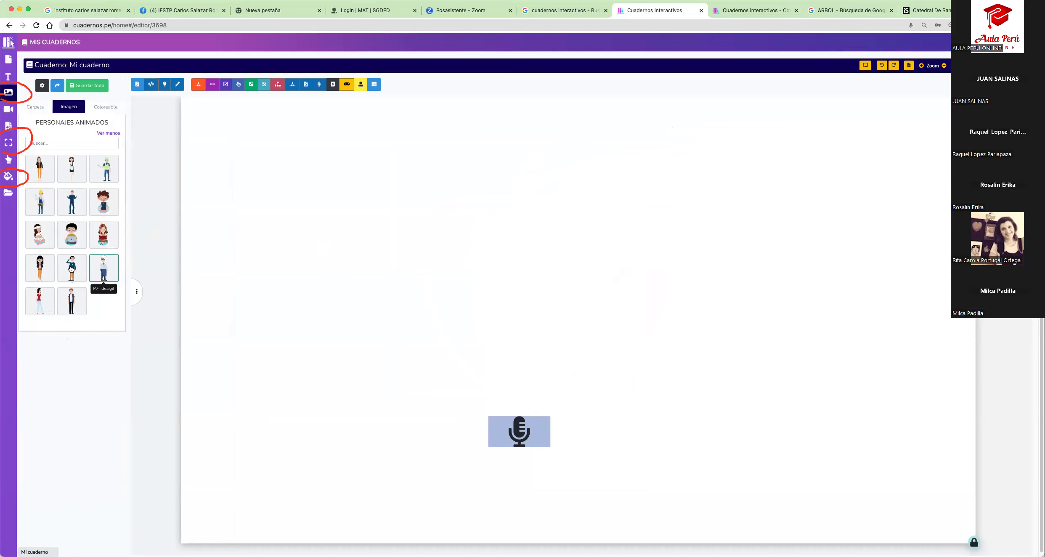
{"action": "left_click_drag", "start_coordinate": [73, 272], "coordinate": [246, 248]}
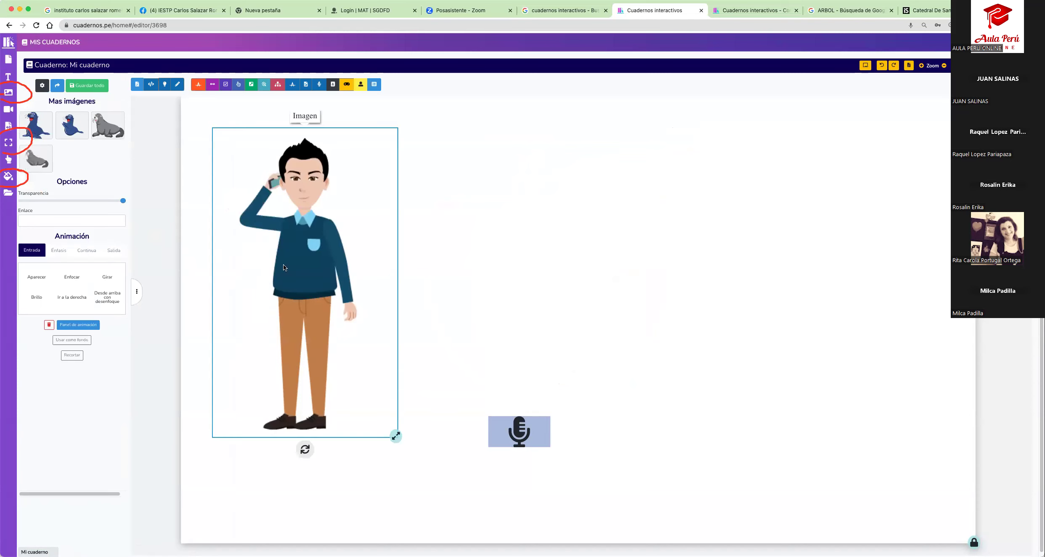
Swap the man's image for its sleeping variant and finally for its running variant
{"action": "left_click_drag", "start_coordinate": [278, 265], "coordinate": [334, 257]}
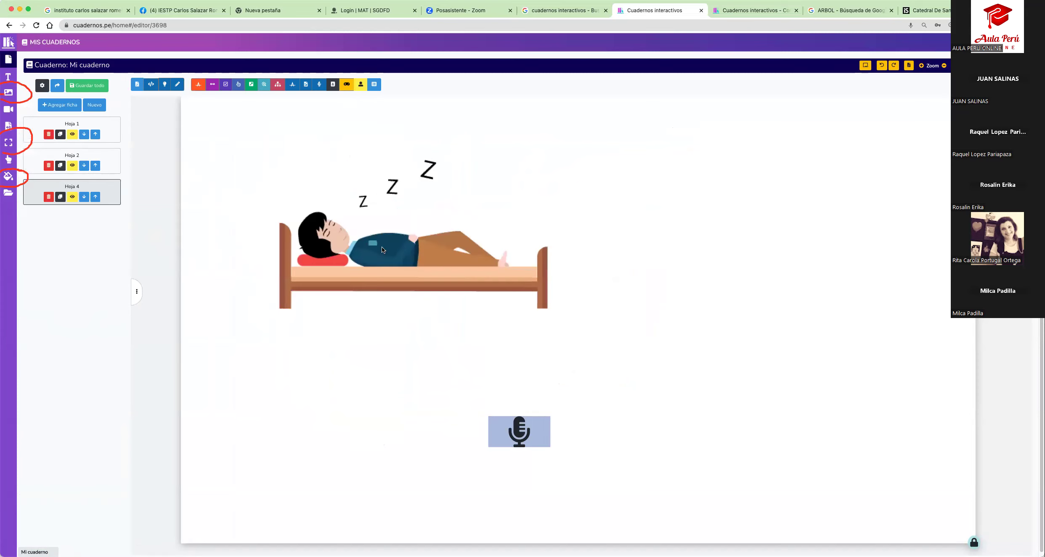
{"action": "left_click", "coordinate": [421, 294]}
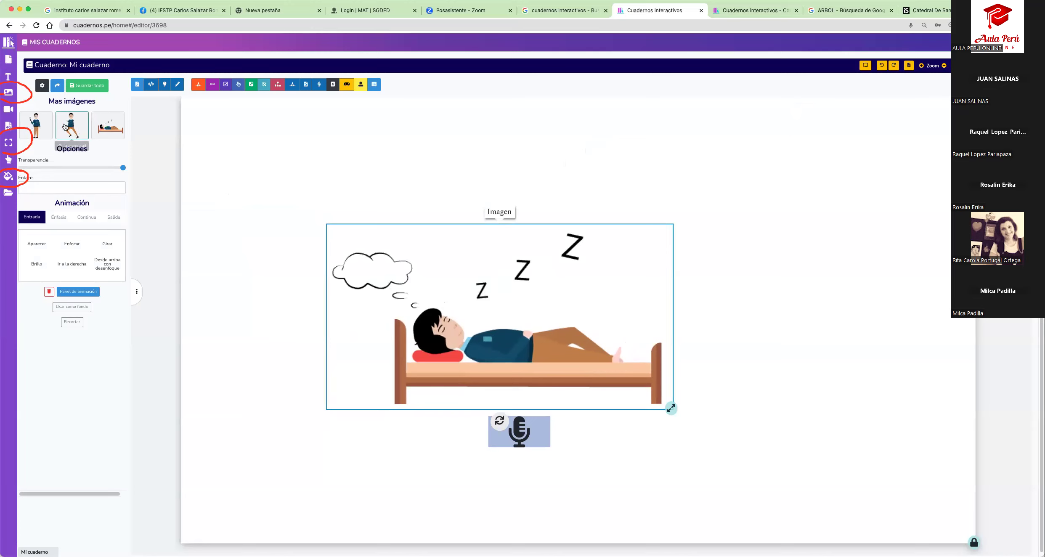
{"action": "left_click", "coordinate": [84, 132]}
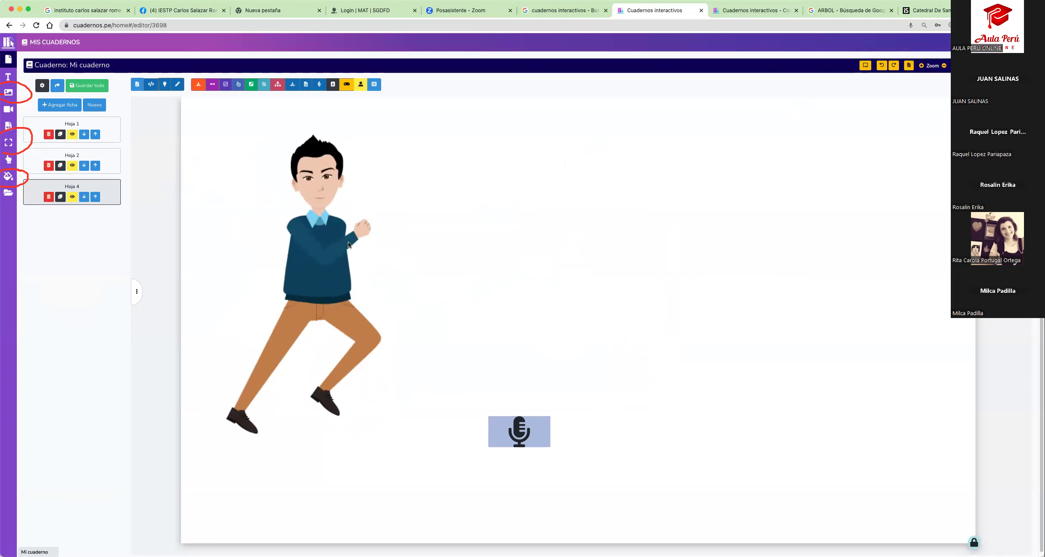
Copy the running man so that three of them stand side by side across the sheet
{"action": "left_click", "coordinate": [366, 278]}
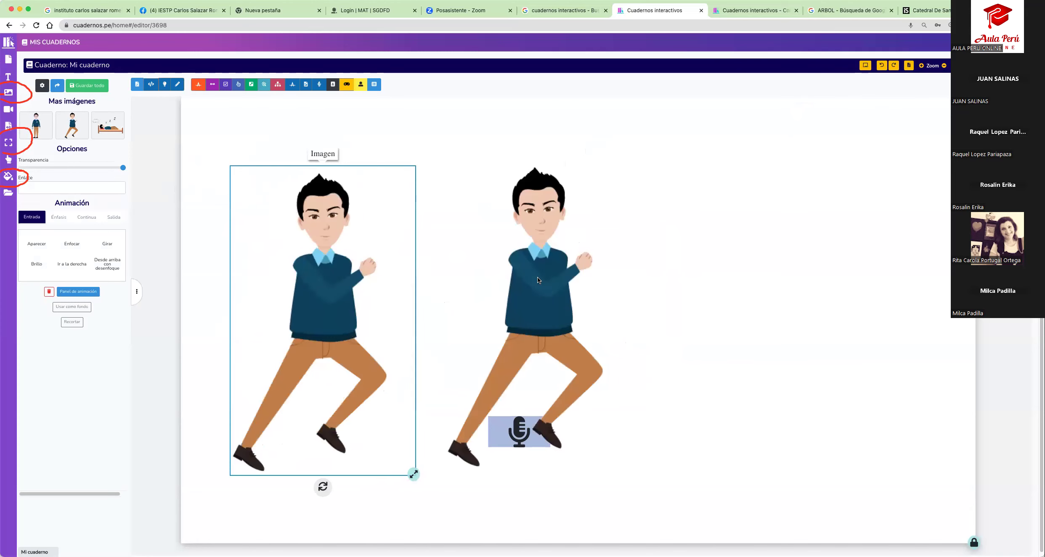
{"action": "left_click", "coordinate": [481, 282]}
{"action": "left_click_drag", "start_coordinate": [631, 268], "coordinate": [778, 273]}
{"action": "left_click", "coordinate": [547, 263]}
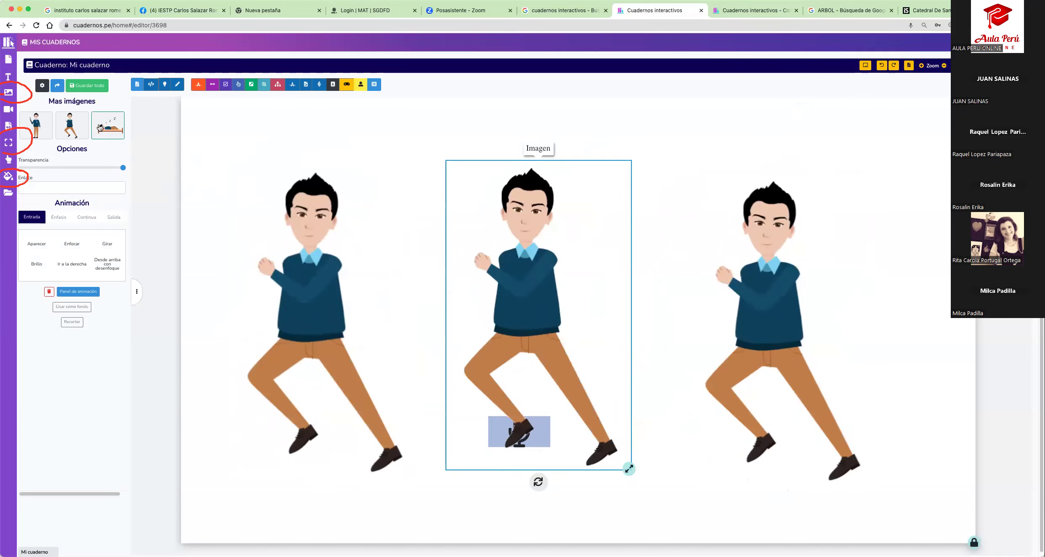
Replace the middle running man with the sleeping variant and place it between the two runners
{"action": "left_click", "coordinate": [105, 126]}
{"action": "left_click_drag", "start_coordinate": [371, 258], "coordinate": [507, 350]}
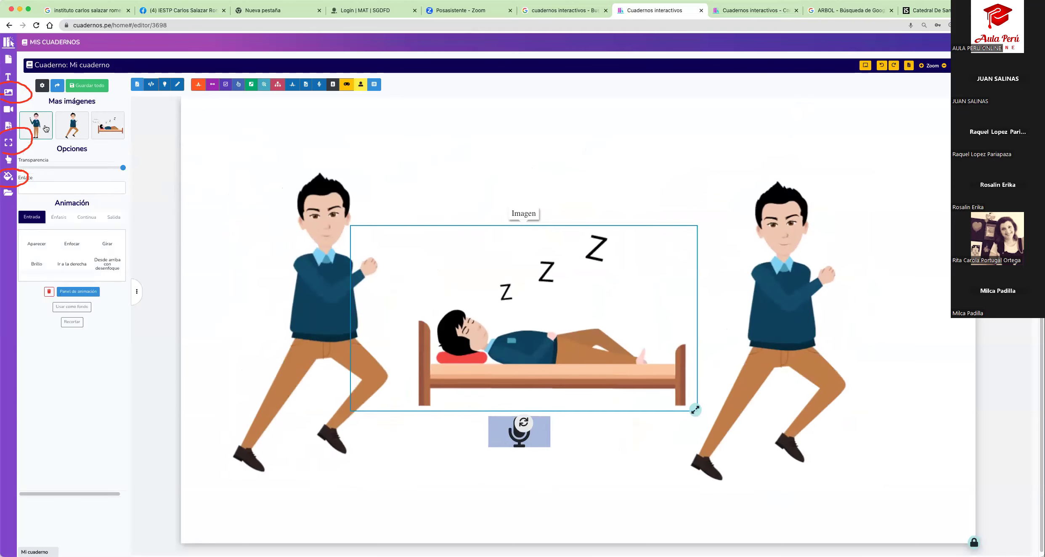
{"action": "key", "text": "Delete"}
{"action": "right_click", "coordinate": [719, 265]}
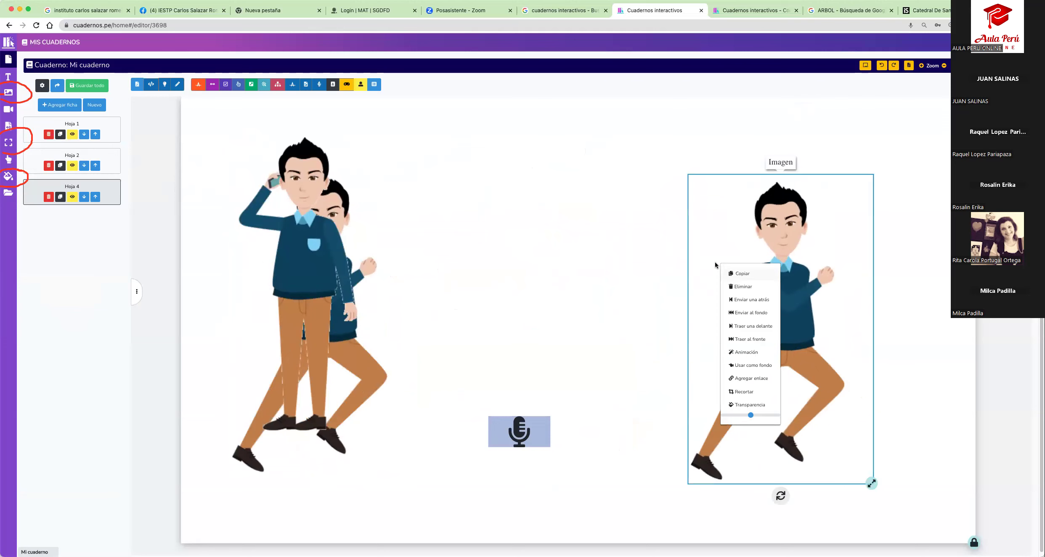
{"action": "left_click", "coordinate": [304, 253]}
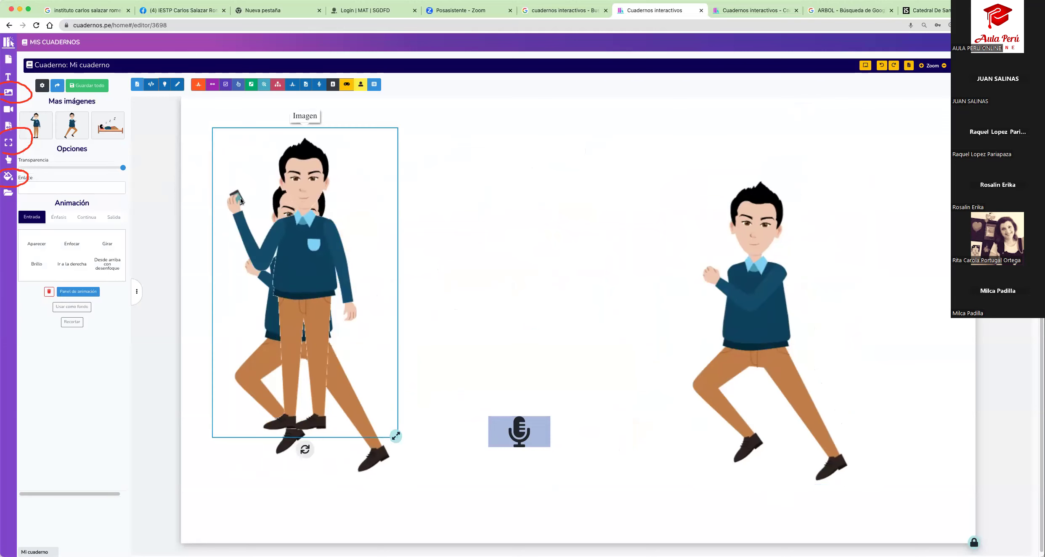
{"action": "left_click", "coordinate": [101, 132]}
{"action": "left_click_drag", "start_coordinate": [359, 251], "coordinate": [455, 334]}
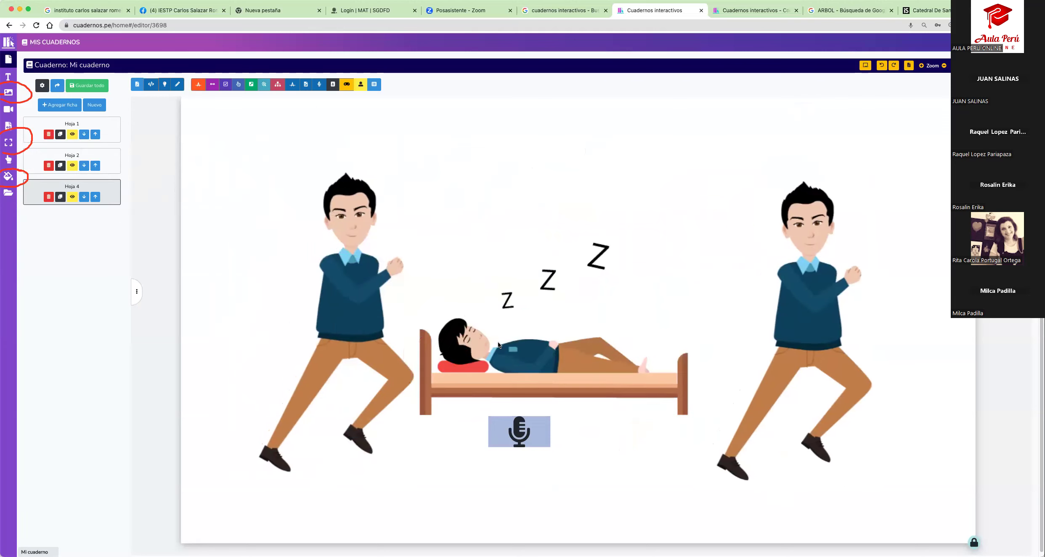
Replace the rightmost running man with the phone variant and delete the audio recorder from the sheet
{"action": "left_click", "coordinate": [746, 294]}
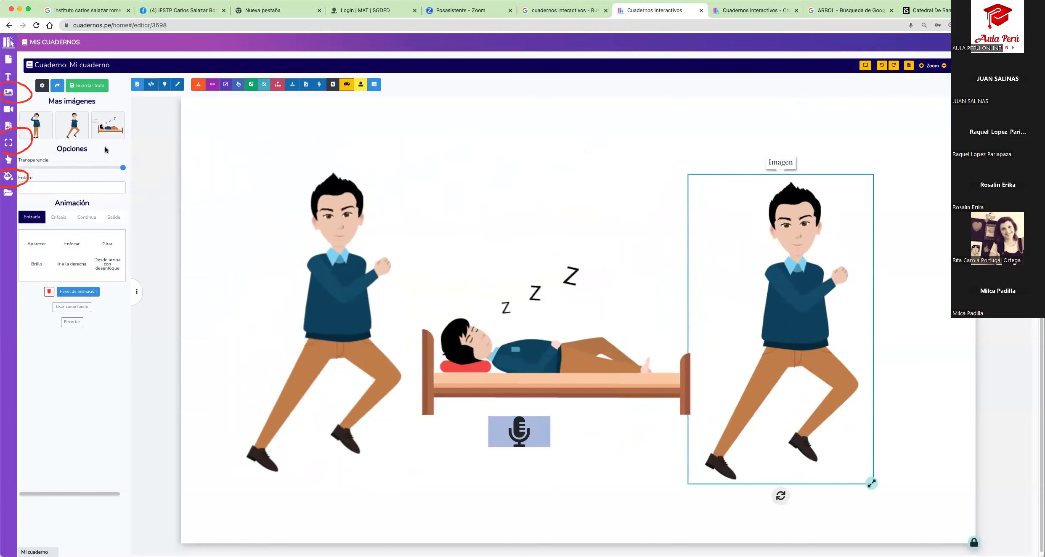
{"action": "left_click", "coordinate": [40, 126]}
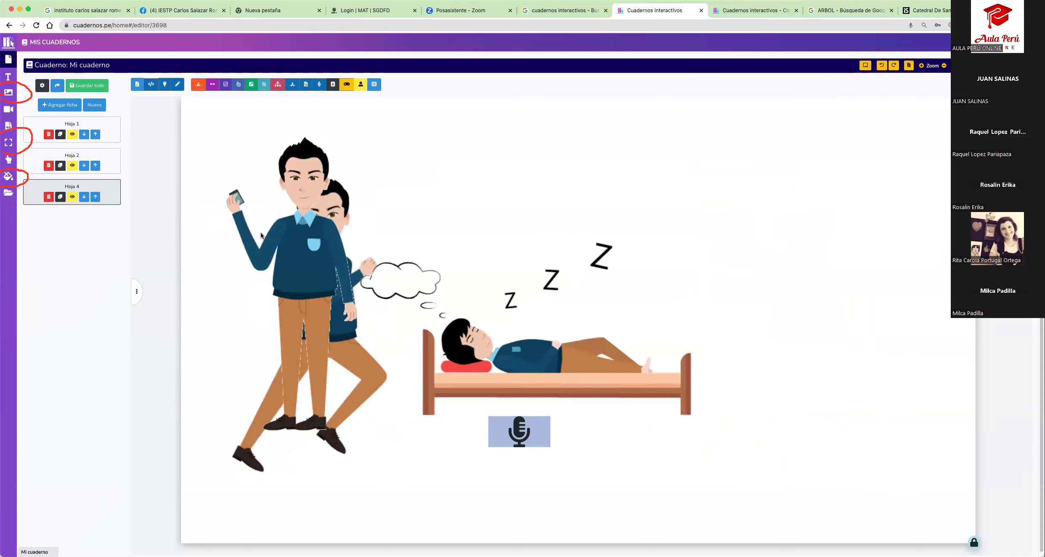
{"action": "left_click", "coordinate": [727, 271]}
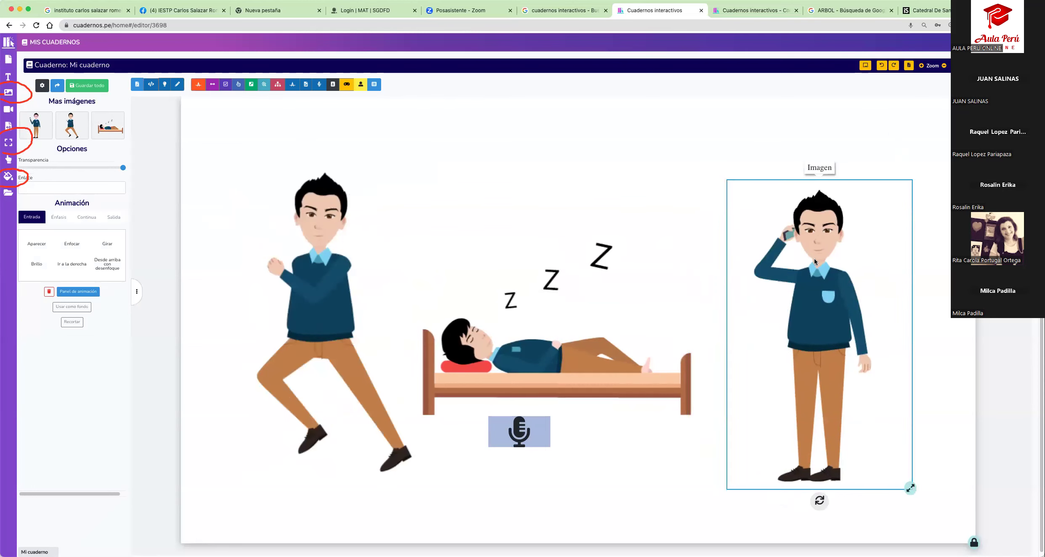
{"action": "right_click", "coordinate": [577, 444]}
{"action": "left_click", "coordinate": [597, 465]}
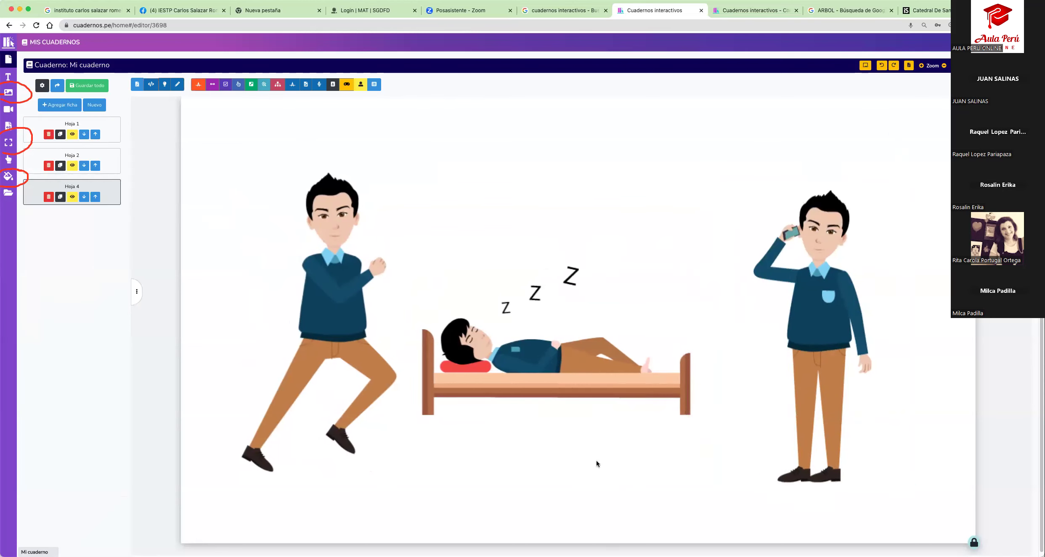
Shrink the running, sleeping and phone images and arrange them in a row across the sheet
{"action": "left_click", "coordinate": [307, 278]}
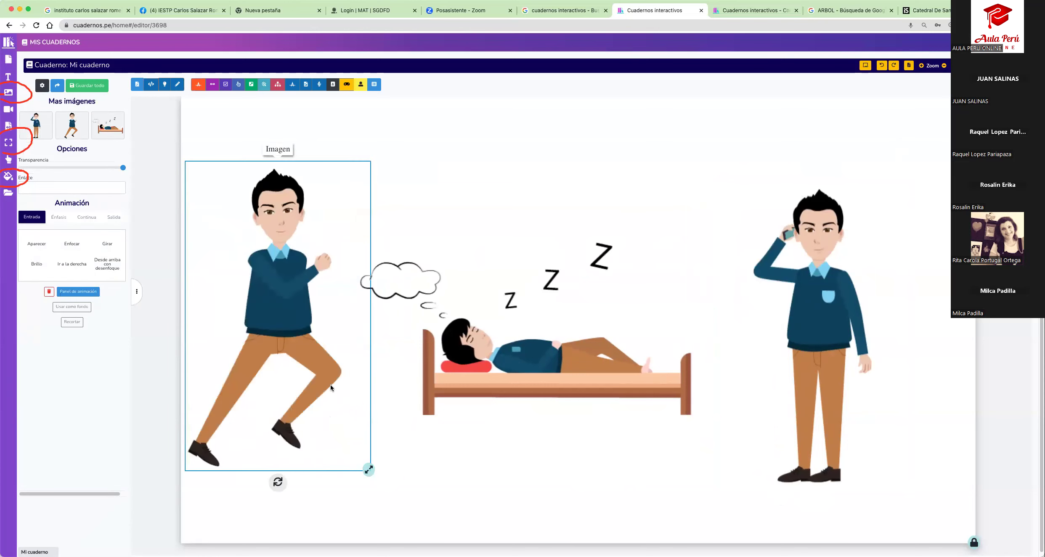
{"action": "left_click_drag", "start_coordinate": [368, 470], "coordinate": [263, 281]}
{"action": "left_click_drag", "start_coordinate": [238, 223], "coordinate": [338, 337]}
{"action": "left_click", "coordinate": [597, 387]}
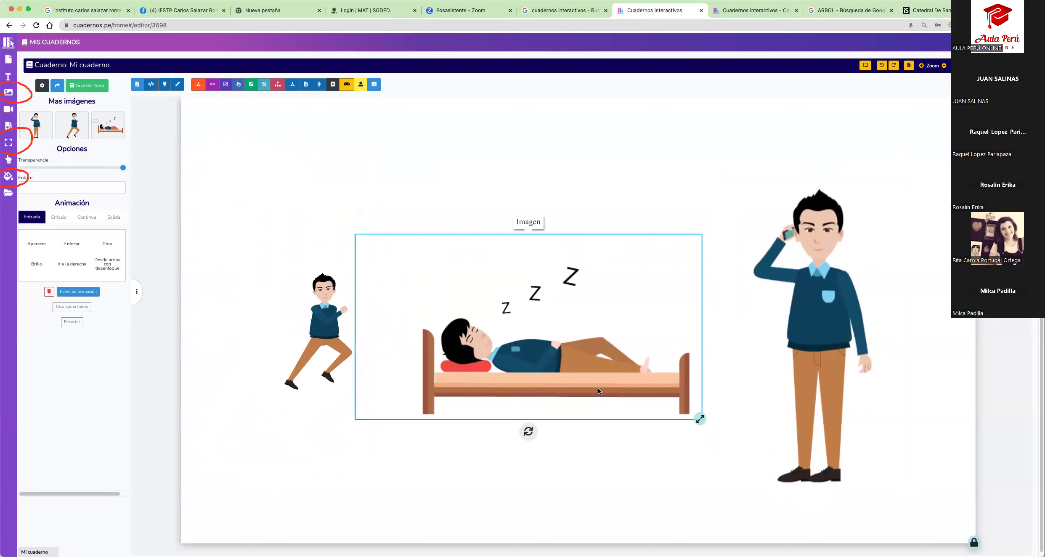
{"action": "left_click_drag", "start_coordinate": [700, 419], "coordinate": [595, 363]}
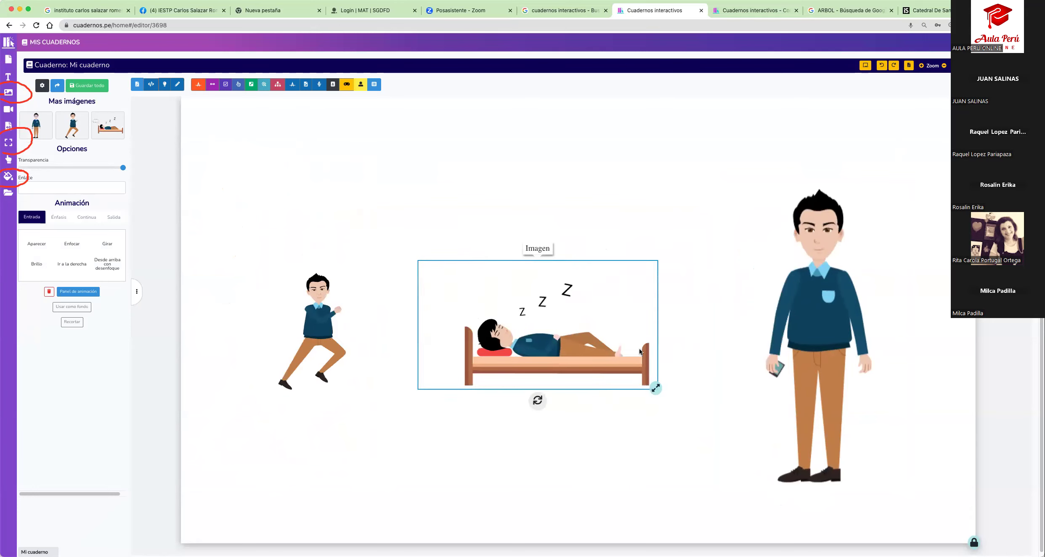
{"action": "left_click", "coordinate": [836, 469]}
{"action": "left_click_drag", "start_coordinate": [909, 487], "coordinate": [845, 359]}
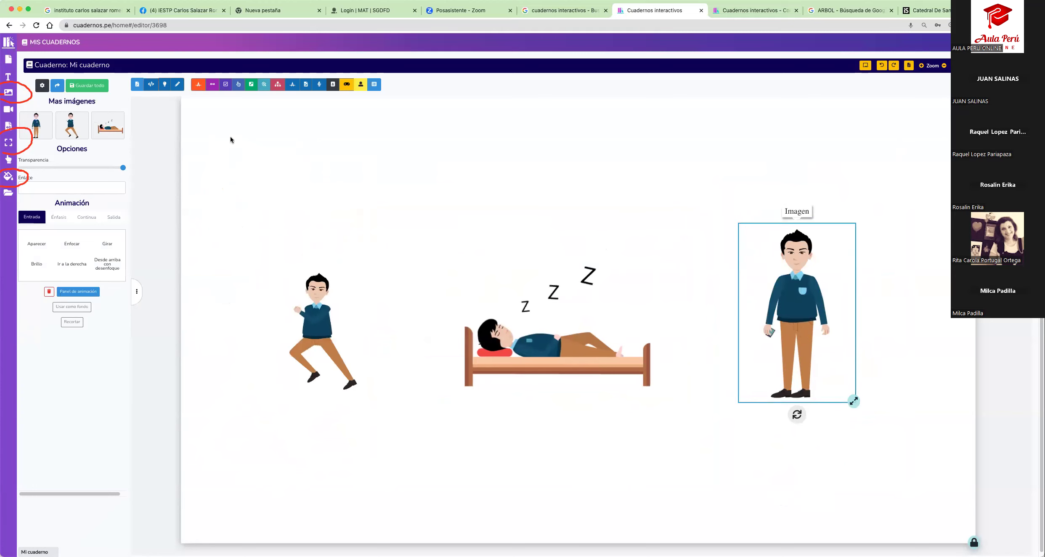
Add a fill-in field below the running man with the answer RUN
{"action": "left_click", "coordinate": [198, 84]}
{"action": "left_click_drag", "start_coordinate": [207, 144], "coordinate": [380, 430]}
{"action": "left_click", "coordinate": [293, 418]}
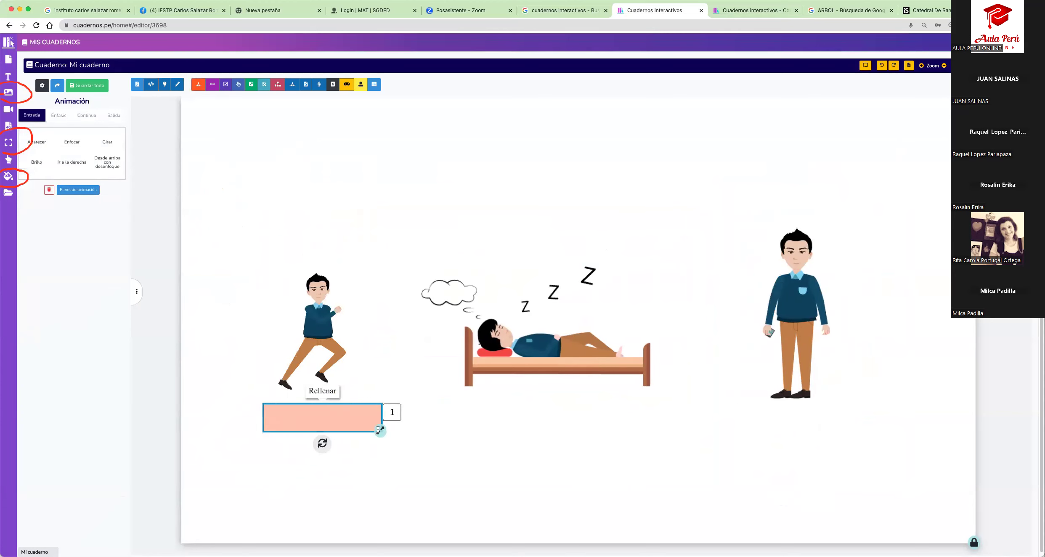
{"action": "left_click", "coordinate": [332, 412]}
{"action": "type", "text": "RUN"}
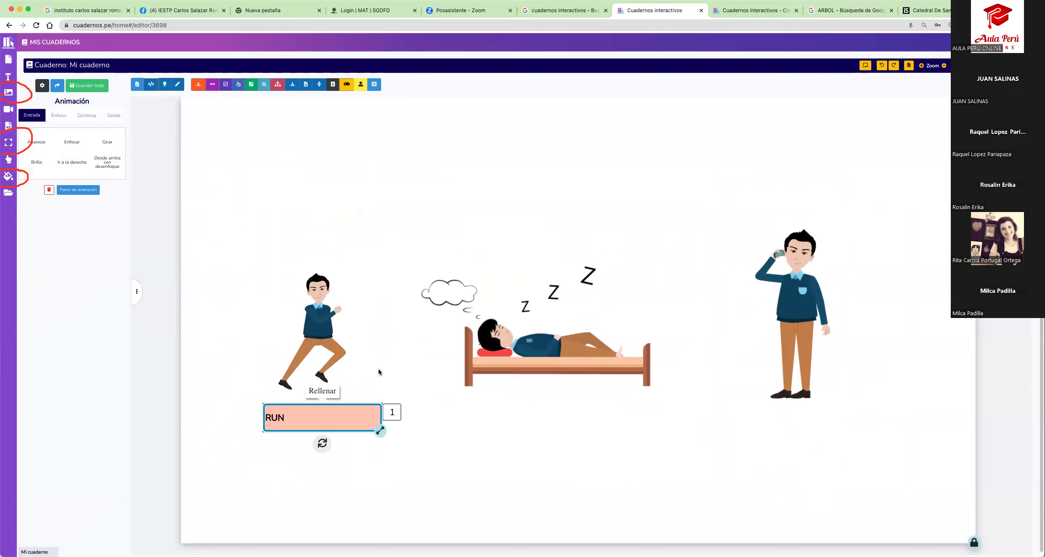
Add a fill-in field below the sleeping man with the answer SLEEP
{"action": "left_click", "coordinate": [478, 381]}
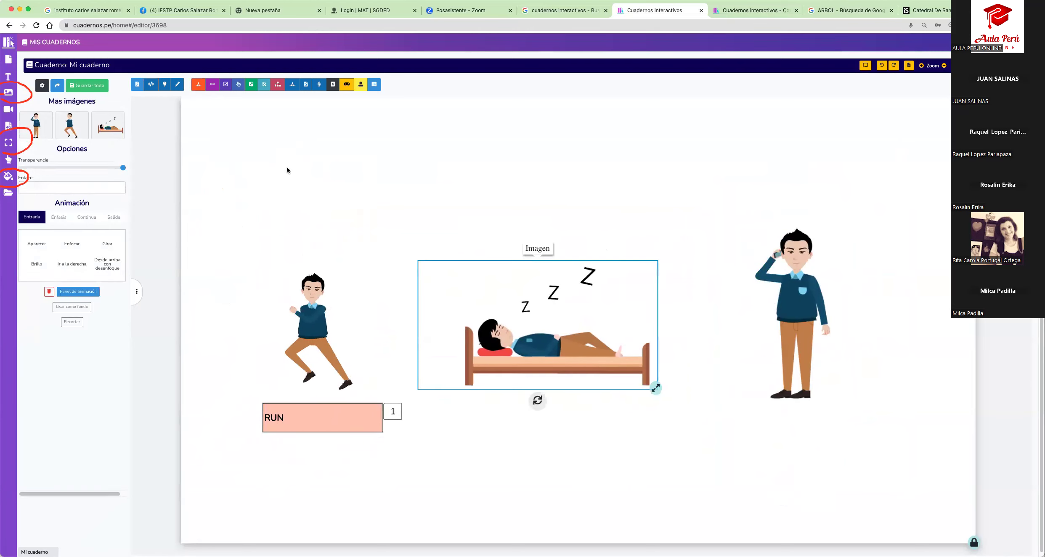
{"action": "left_click", "coordinate": [199, 85]}
{"action": "left_click_drag", "start_coordinate": [243, 143], "coordinate": [607, 424]}
{"action": "type", "text": "SLEEP"}
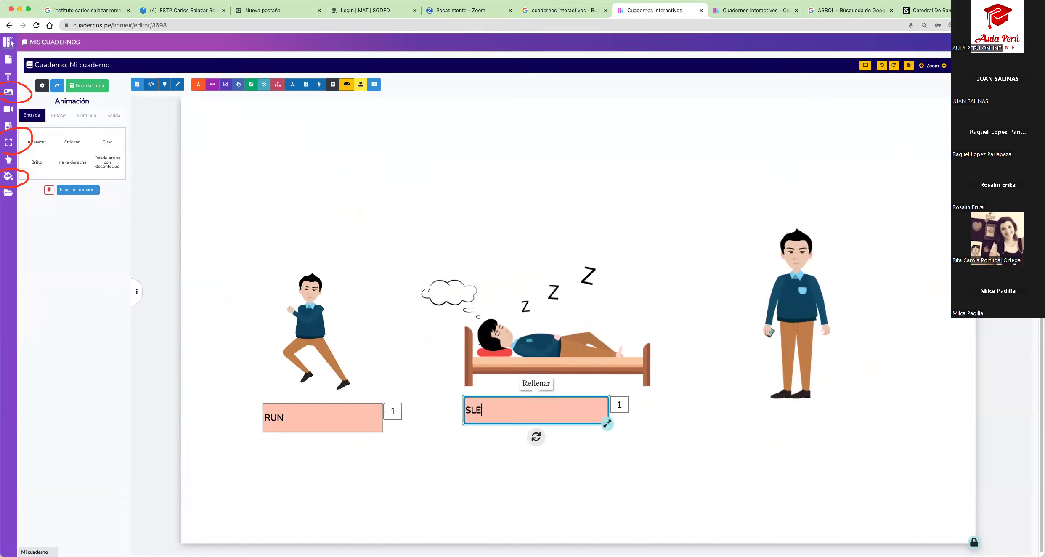
Add a fill-in field below the man with the phone with the answer SPEAK
{"action": "left_click", "coordinate": [804, 308]}
{"action": "left_click", "coordinate": [199, 84]}
{"action": "left_click_drag", "start_coordinate": [228, 140], "coordinate": [855, 428]}
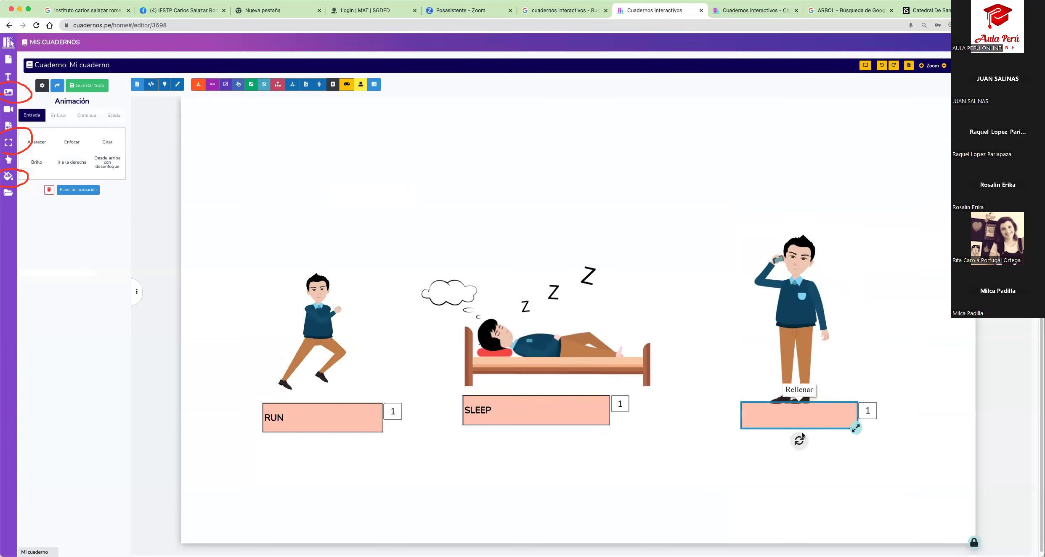
{"action": "type", "text": "SPEA"}
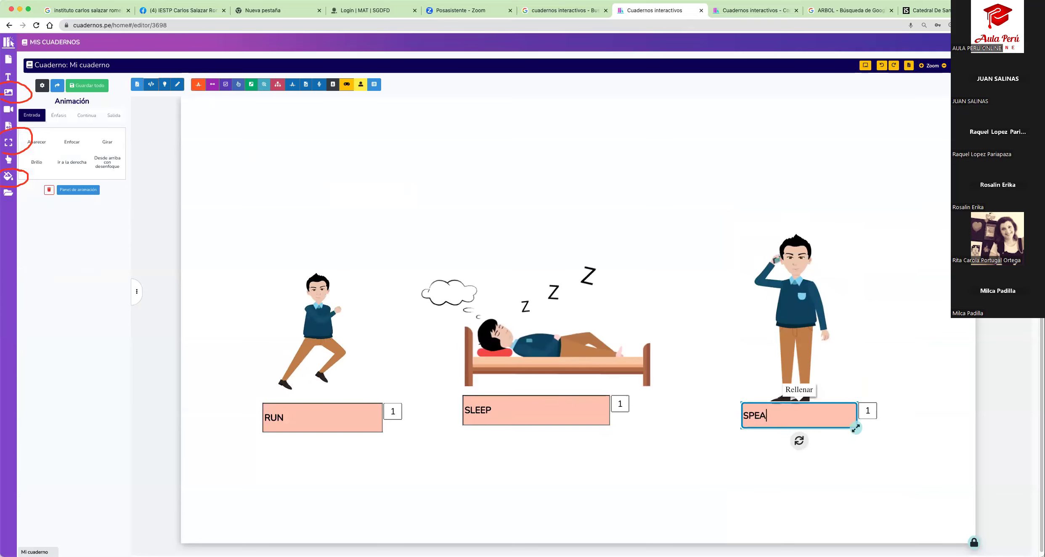
{"action": "left_click", "coordinate": [702, 297]}
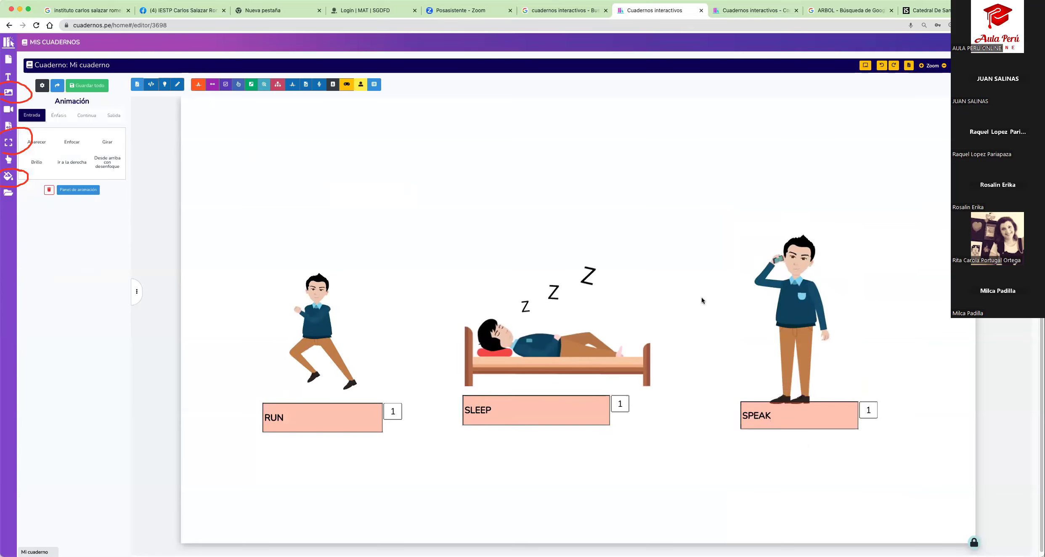
Move the man with the phone clear above the SPEAK field and preview the sheet
{"action": "left_click", "coordinate": [813, 294]}
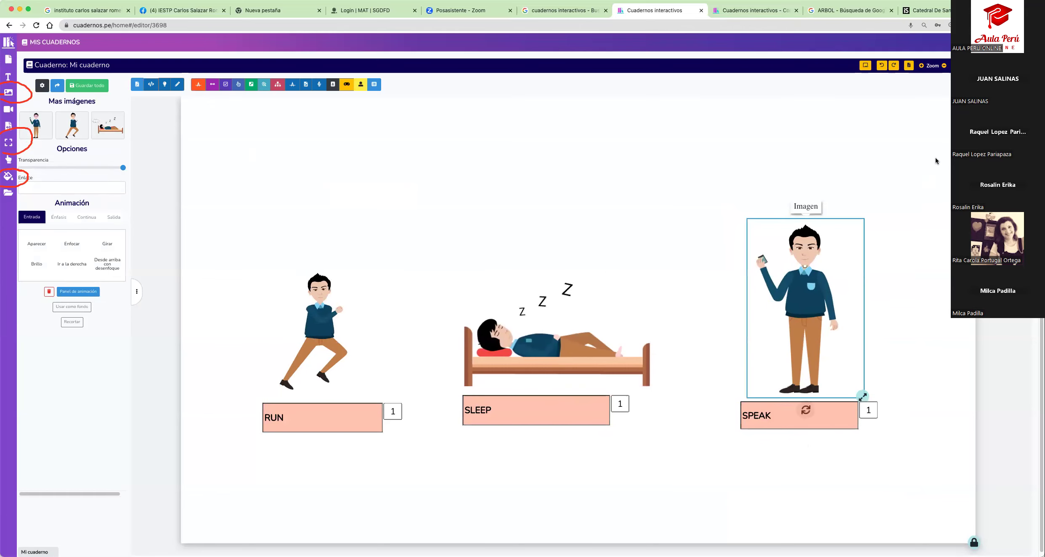
{"action": "left_click", "coordinate": [865, 66]}
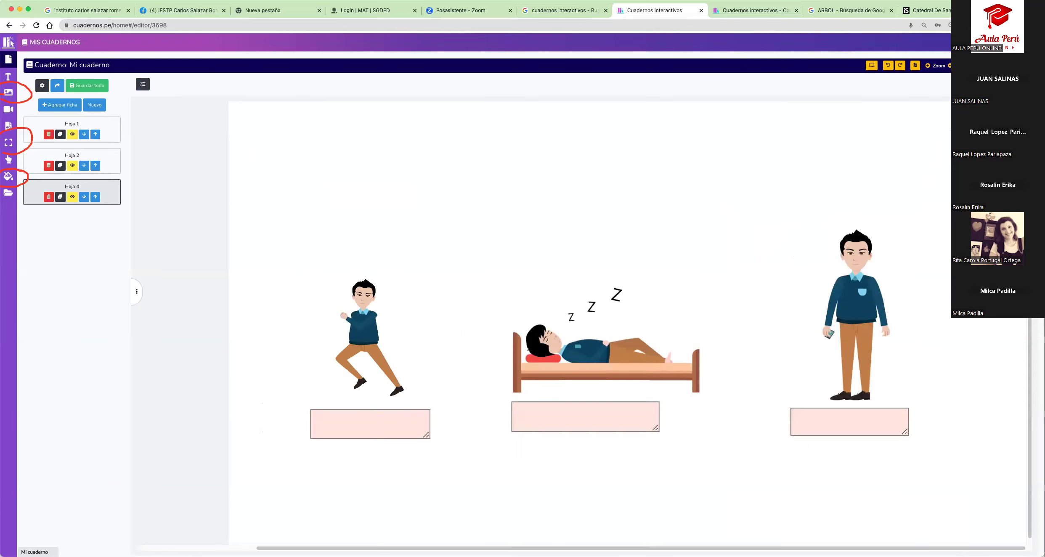